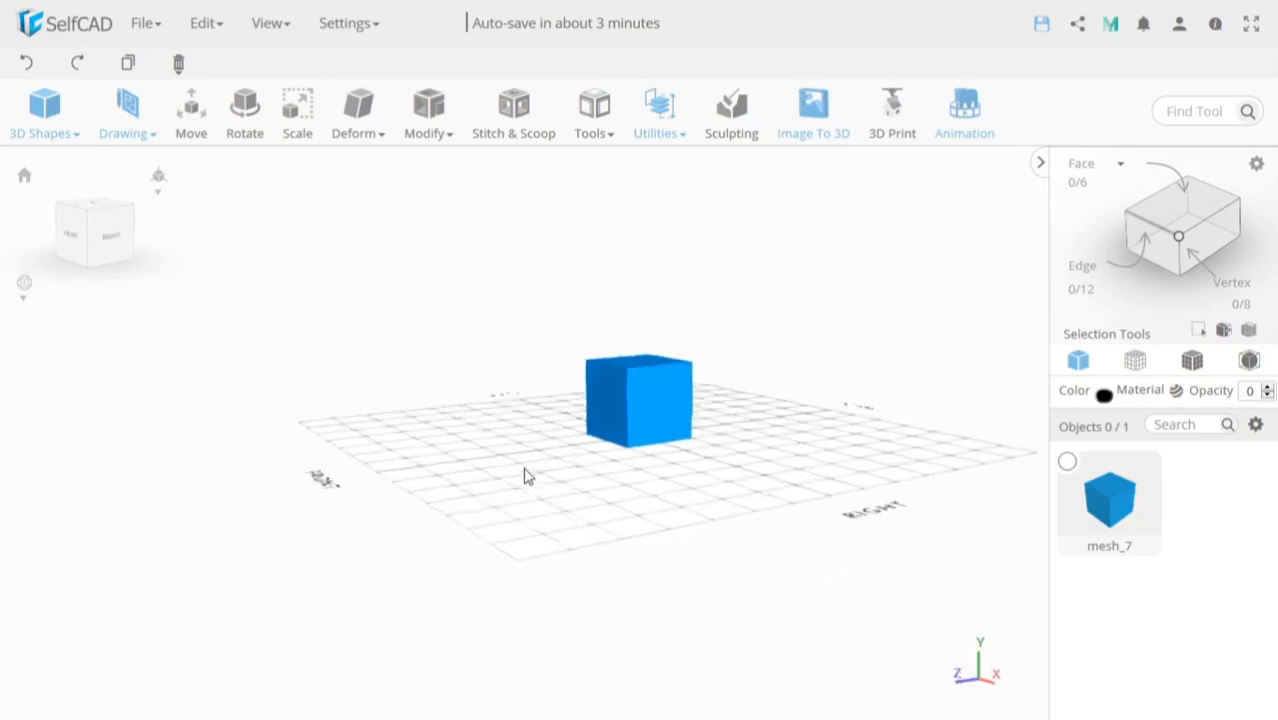
pyautogui.press('XF86AudioLowerVolume')
pyautogui.press('XF86AudioLowerVolume')
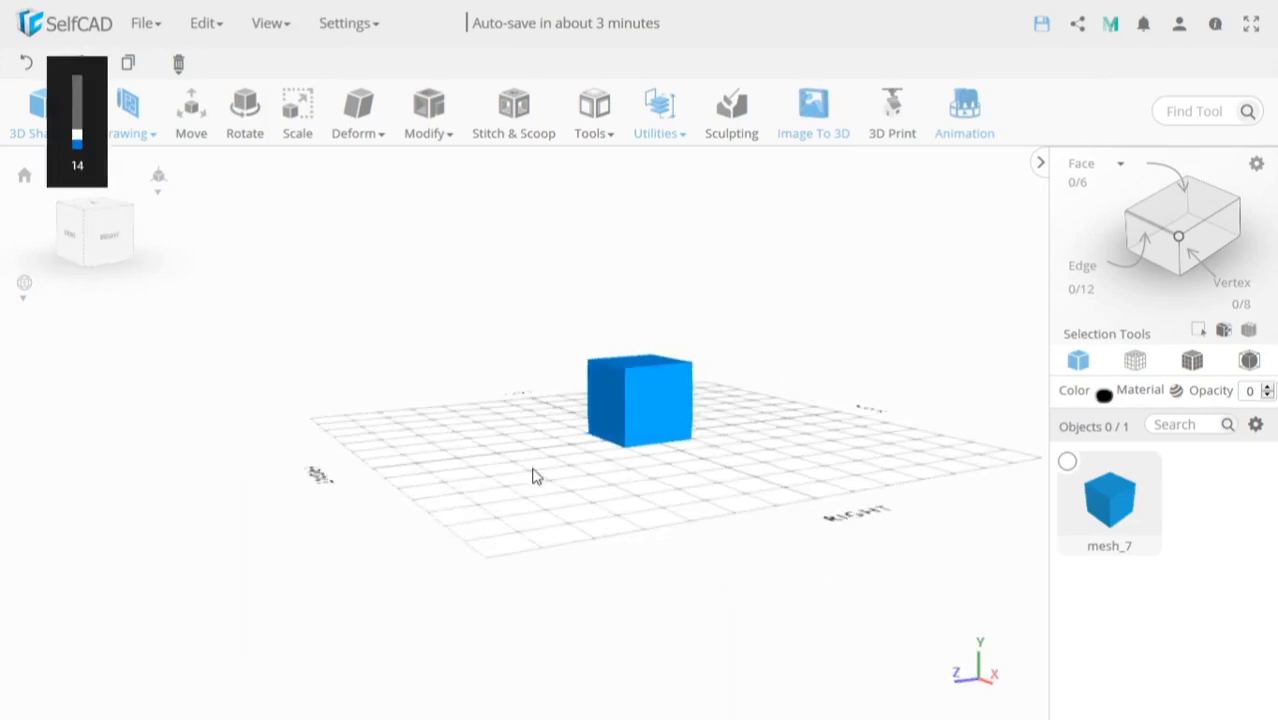
pyautogui.moveTo(662, 491); pyautogui.dragTo(645, 500)
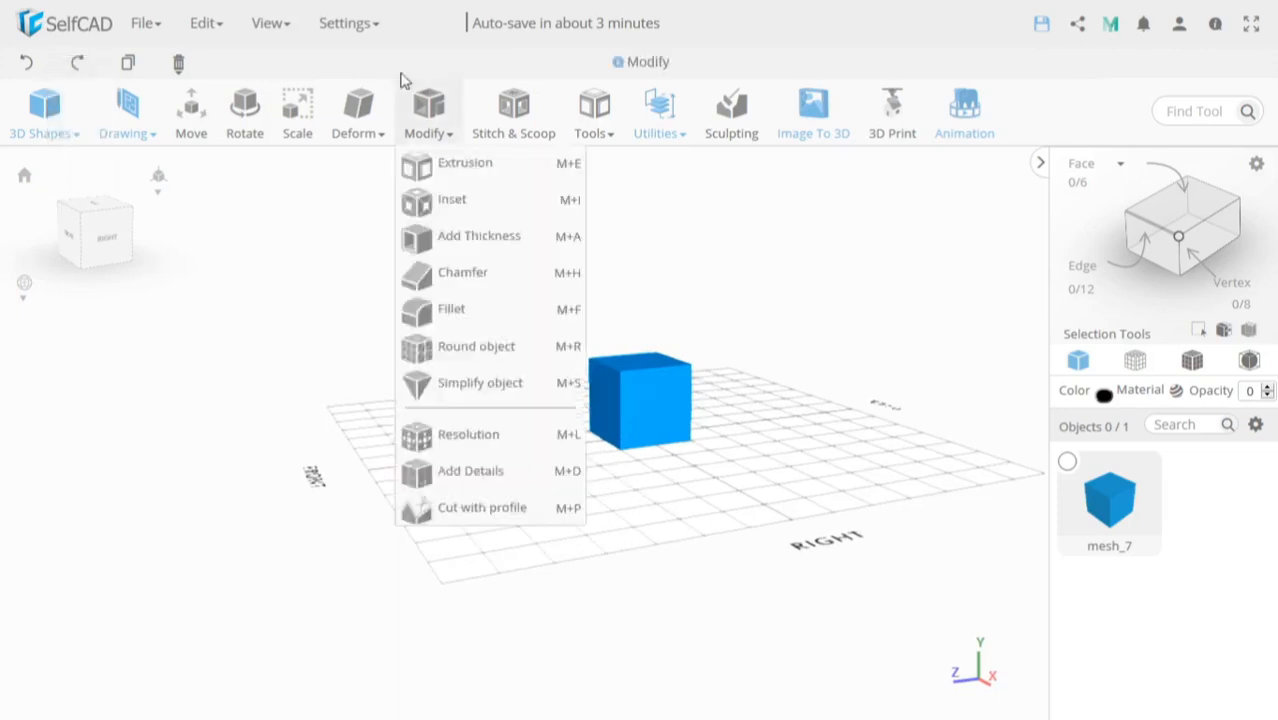
# Open the preferences and switch the recovery of unsaved data off and on again.
pyautogui.moveTo(365, 23)
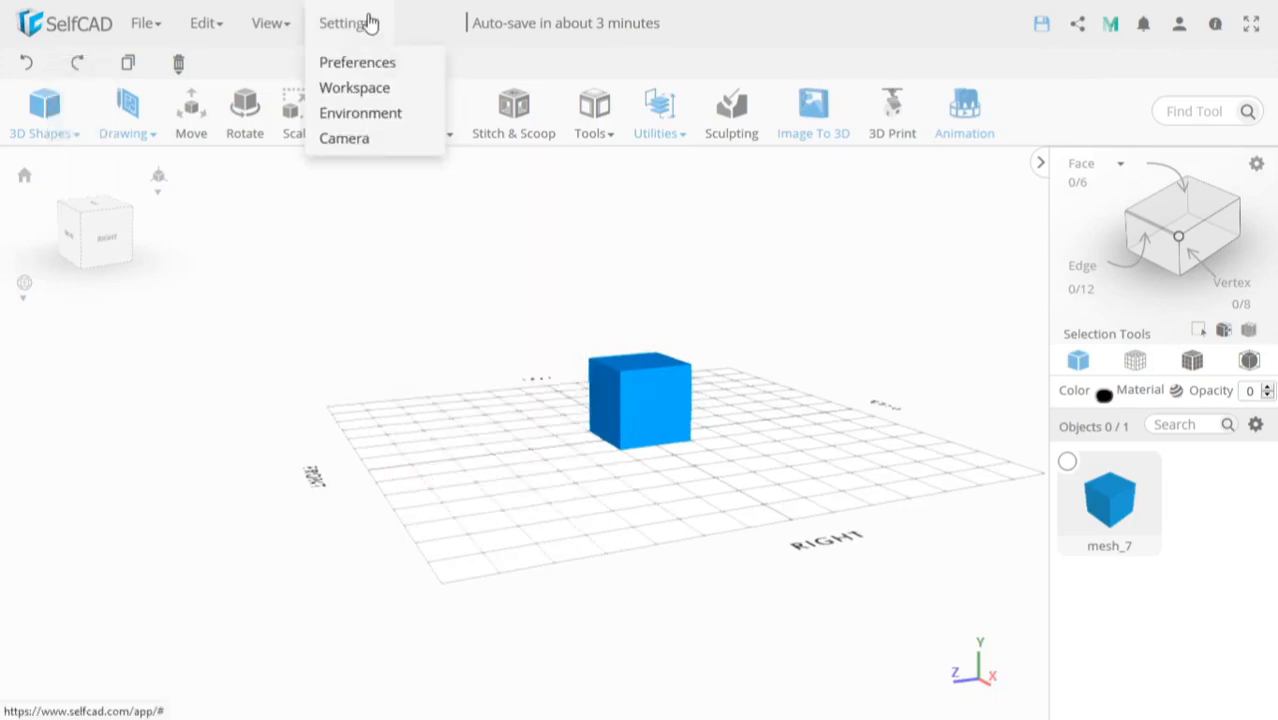
pyautogui.click(367, 65)
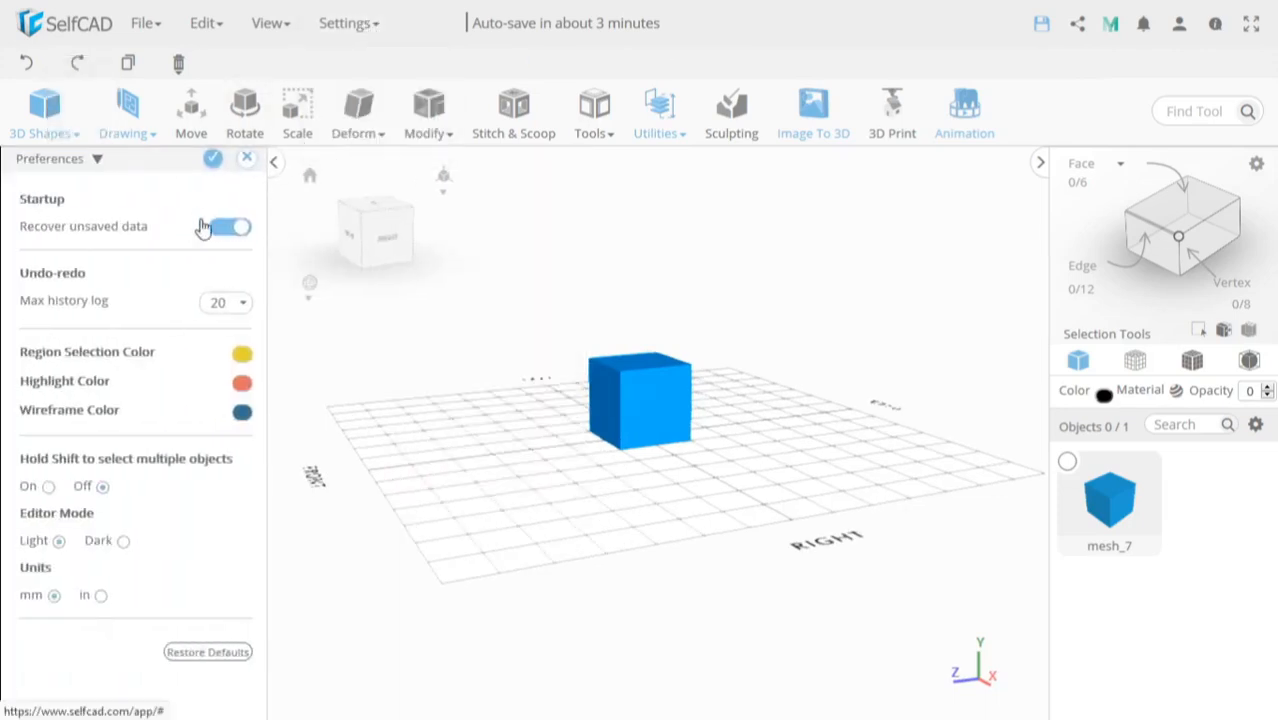
pyautogui.click(223, 238)
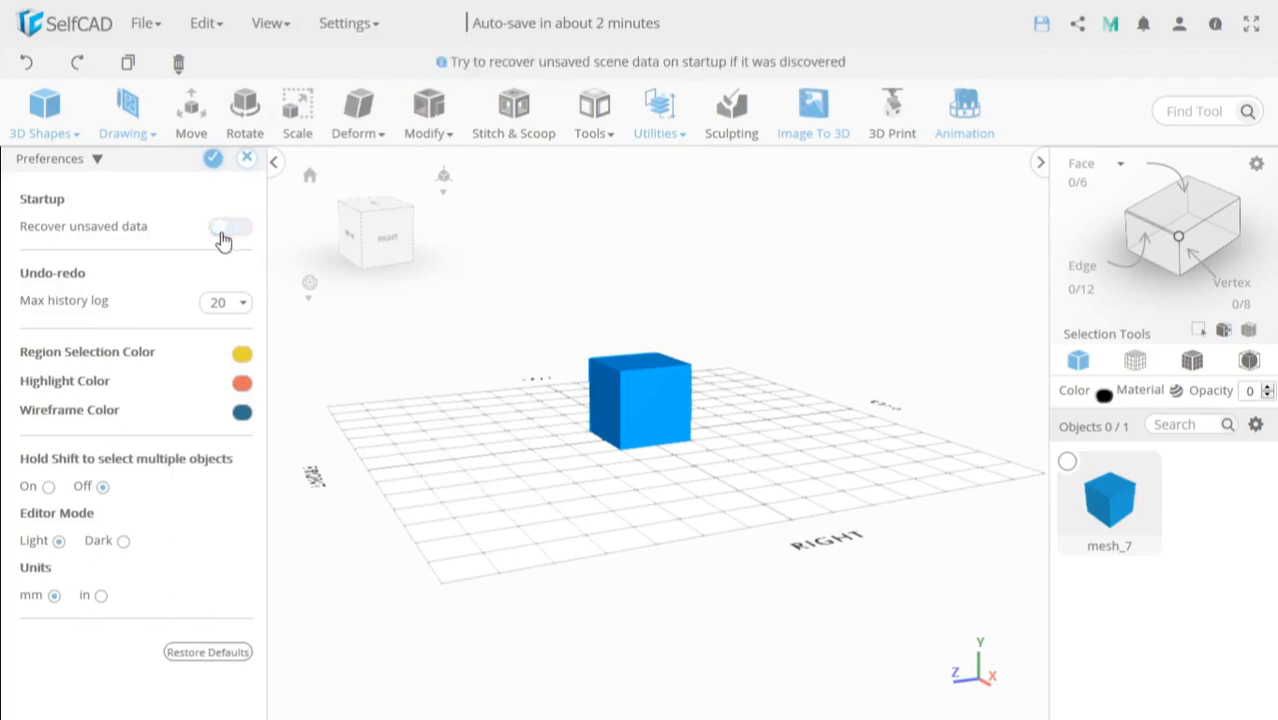
pyautogui.click(224, 239)
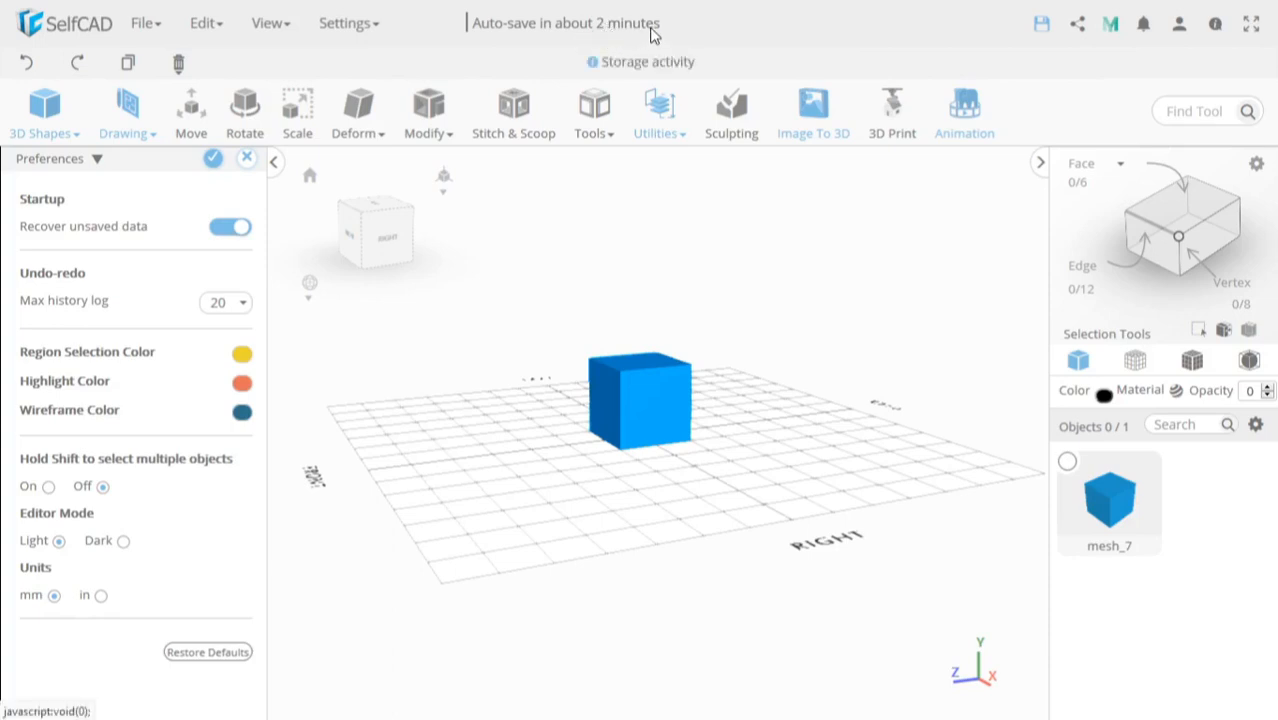
# Save the project's changes, and select and deselect the mesh_7 cube.
pyautogui.click(1042, 30)
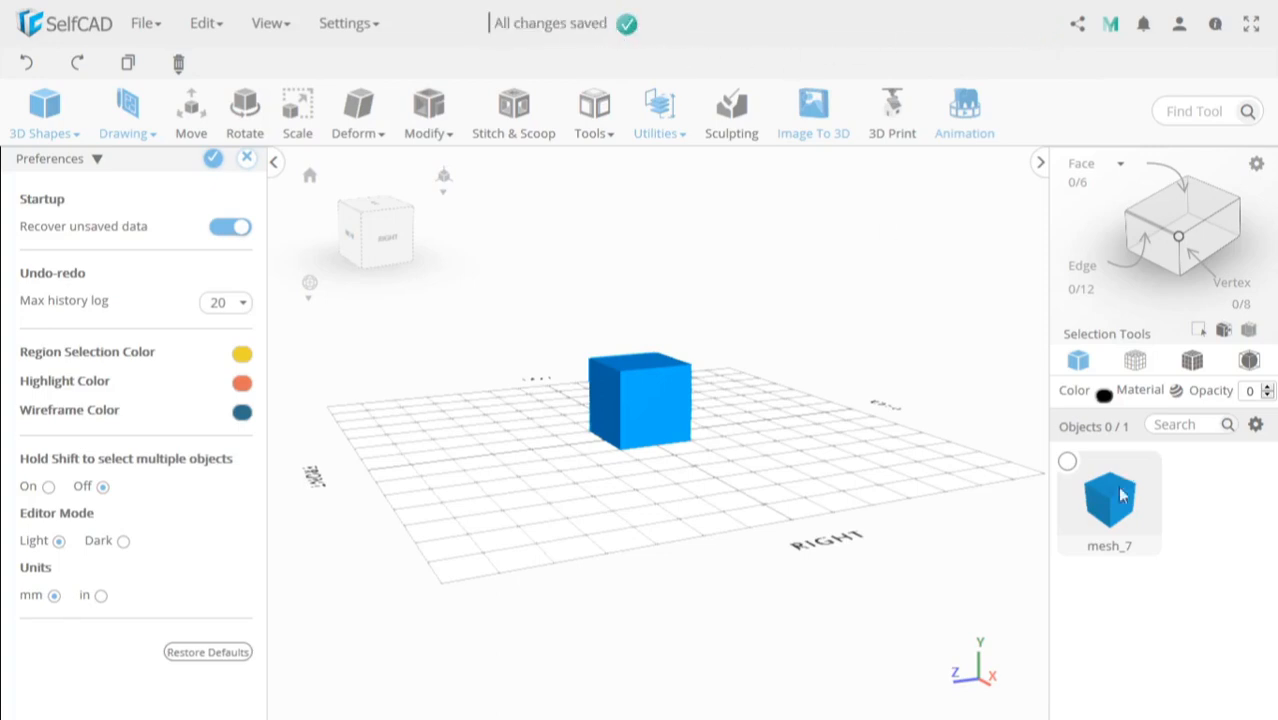
pyautogui.click(1068, 464)
pyautogui.click(1068, 464)
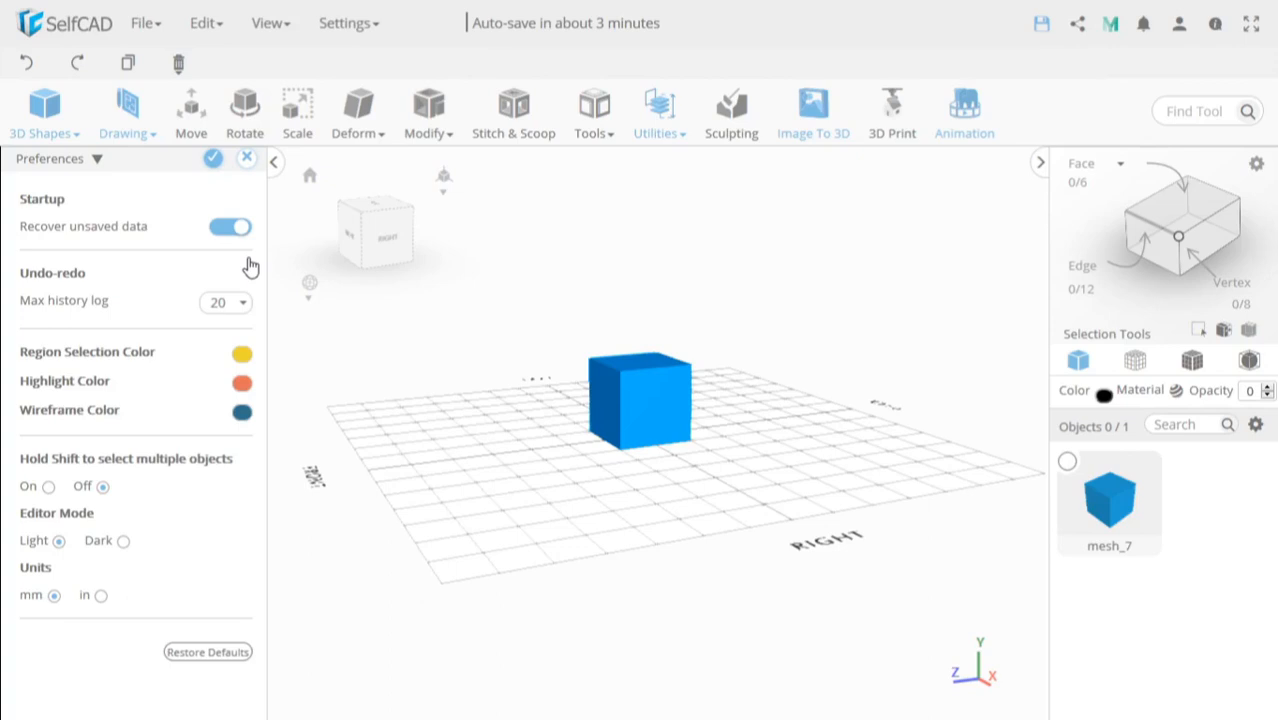
# Set the maximum undo-redo history log to 40 and return it to 20.
pyautogui.moveTo(232, 247)
pyautogui.click(244, 310)
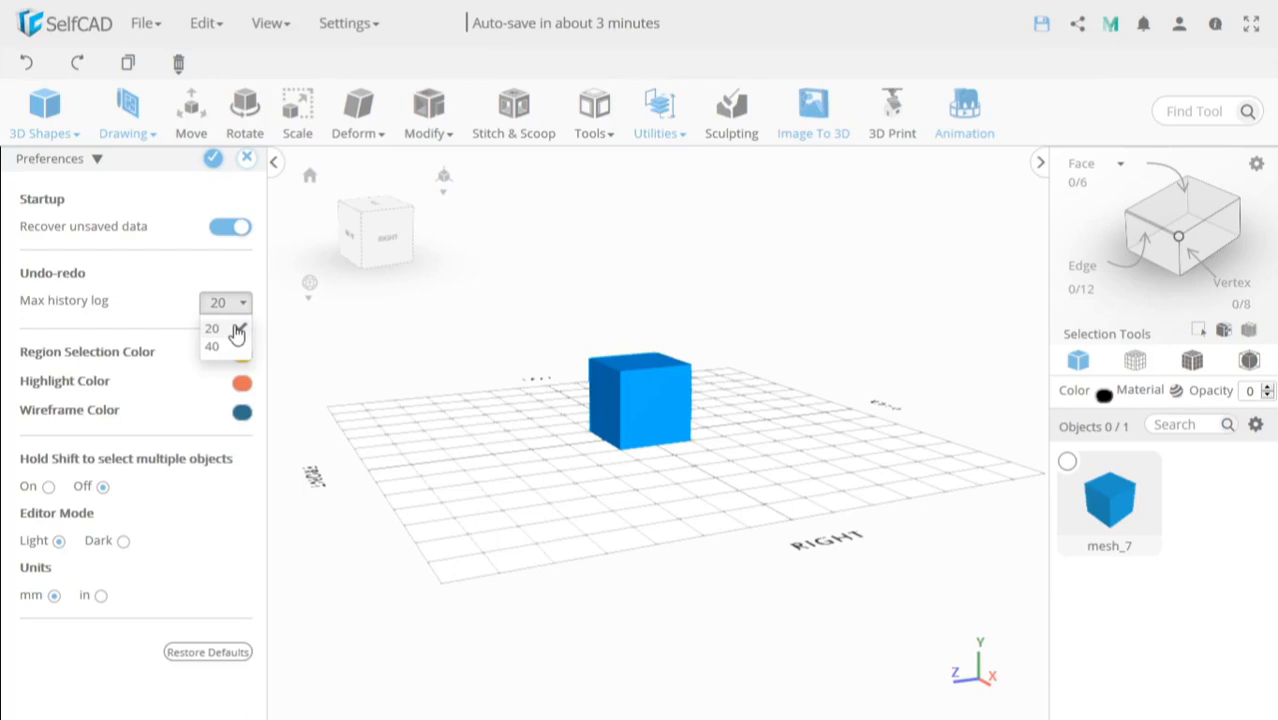
pyautogui.press('XF86AudioLowerVolume')
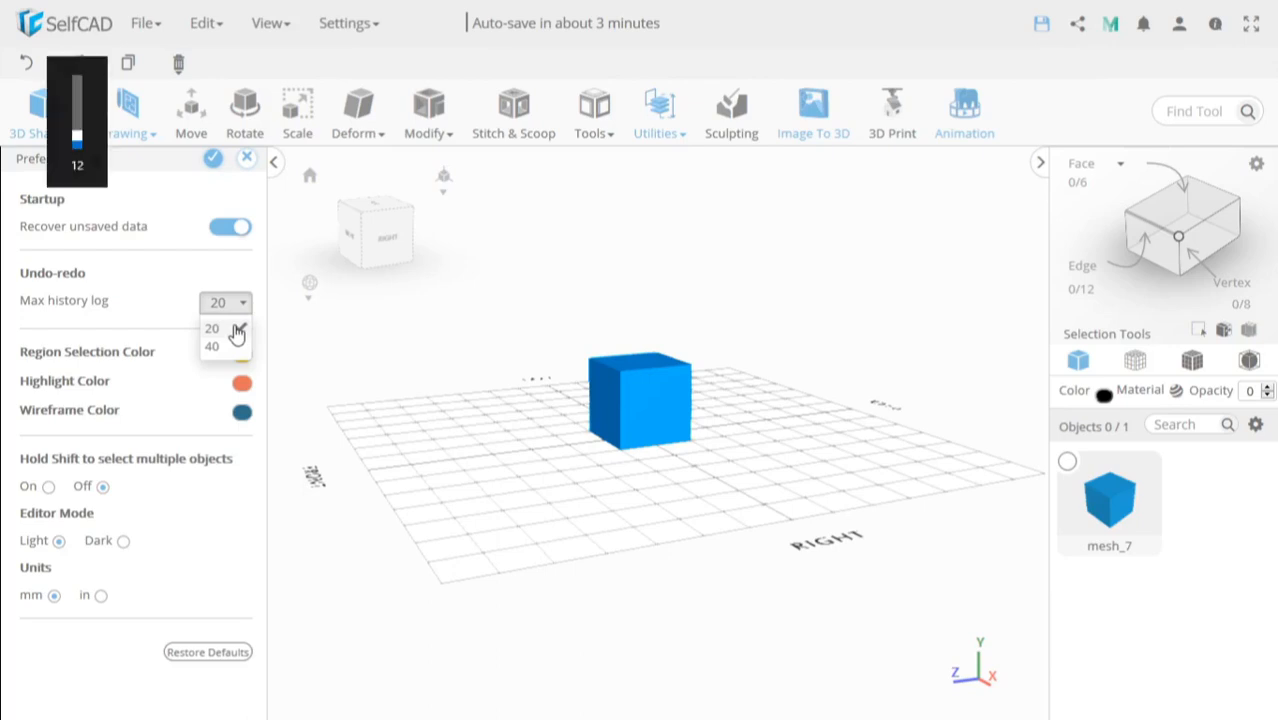
pyautogui.click(243, 345)
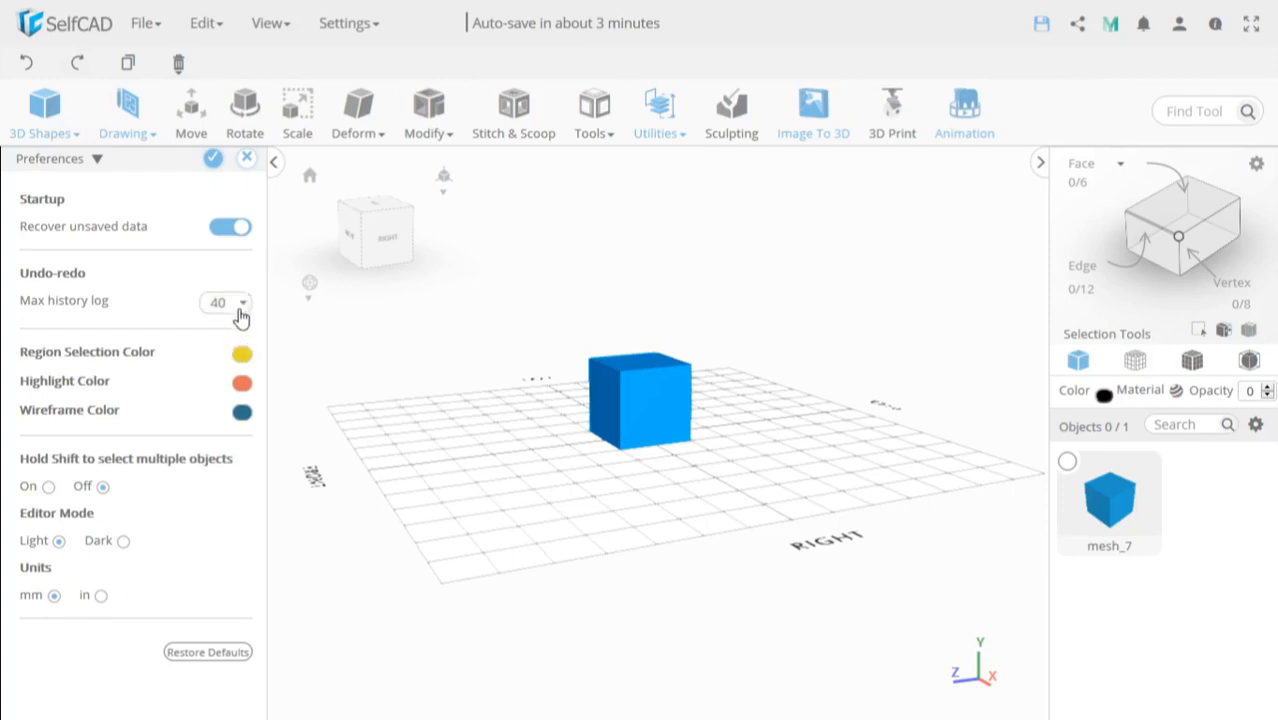
pyautogui.click(240, 314)
pyautogui.click(237, 325)
# Start saving a copy of the Tutorial project under a new name and cancel it.
pyautogui.moveTo(172, 57)
pyautogui.click(145, 23)
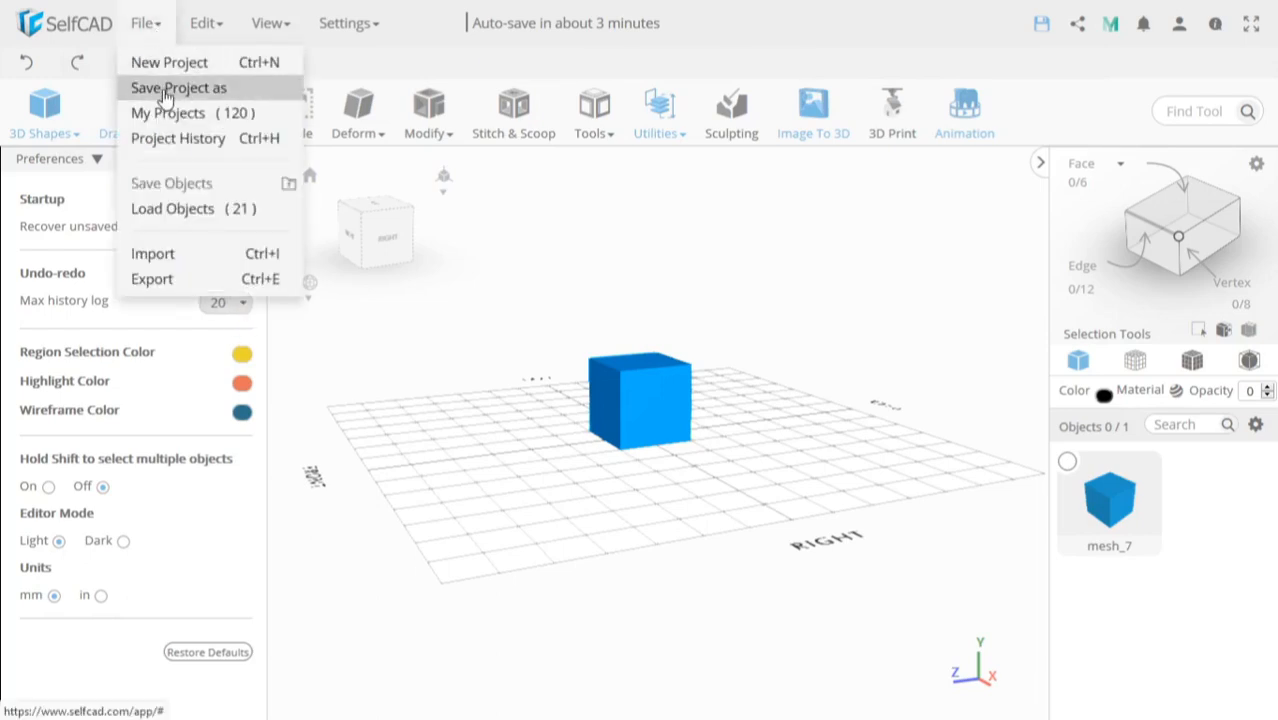
pyautogui.click(226, 97)
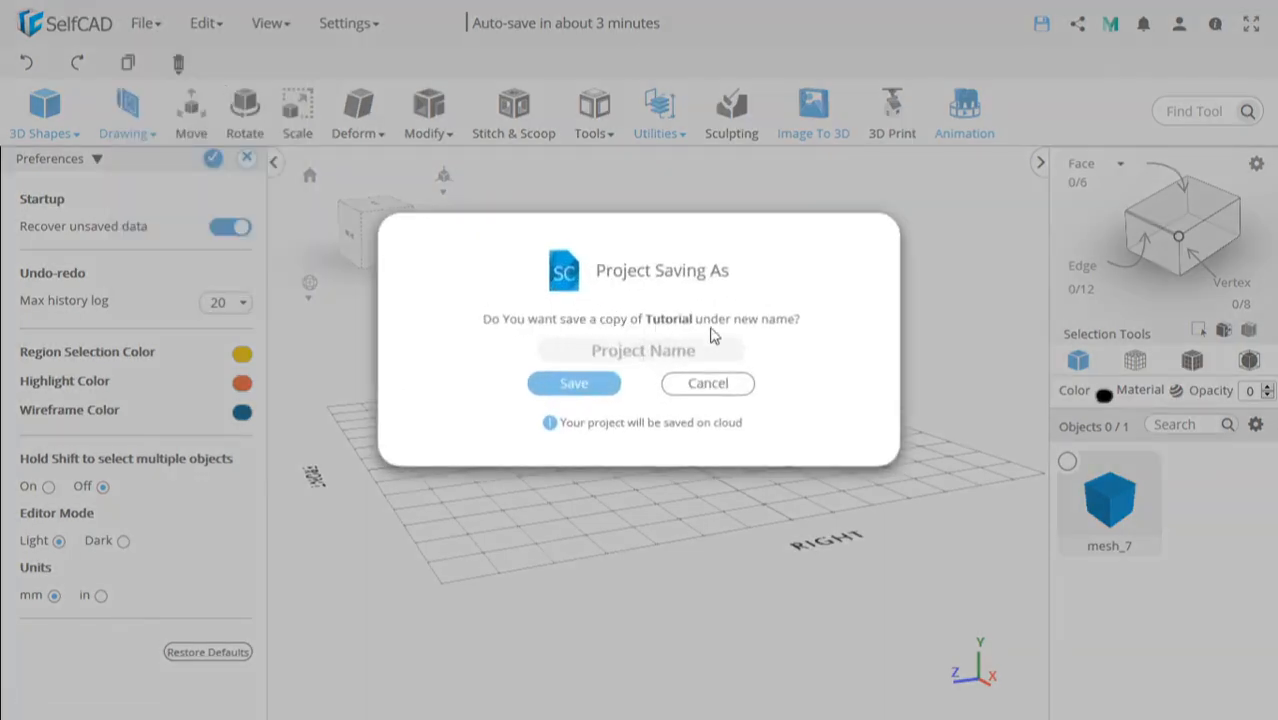
pyautogui.click(731, 392)
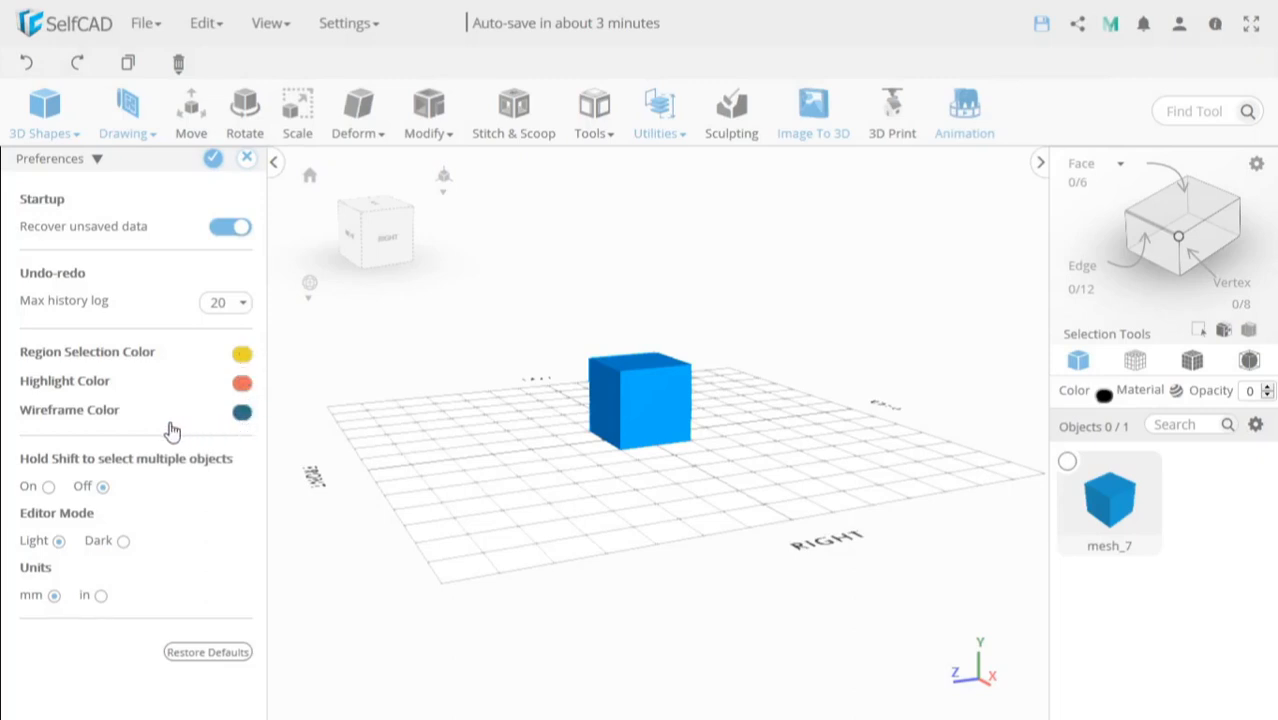
# Open the color palette for the wireframe color and close it without choosing a color.
pyautogui.click(242, 415)
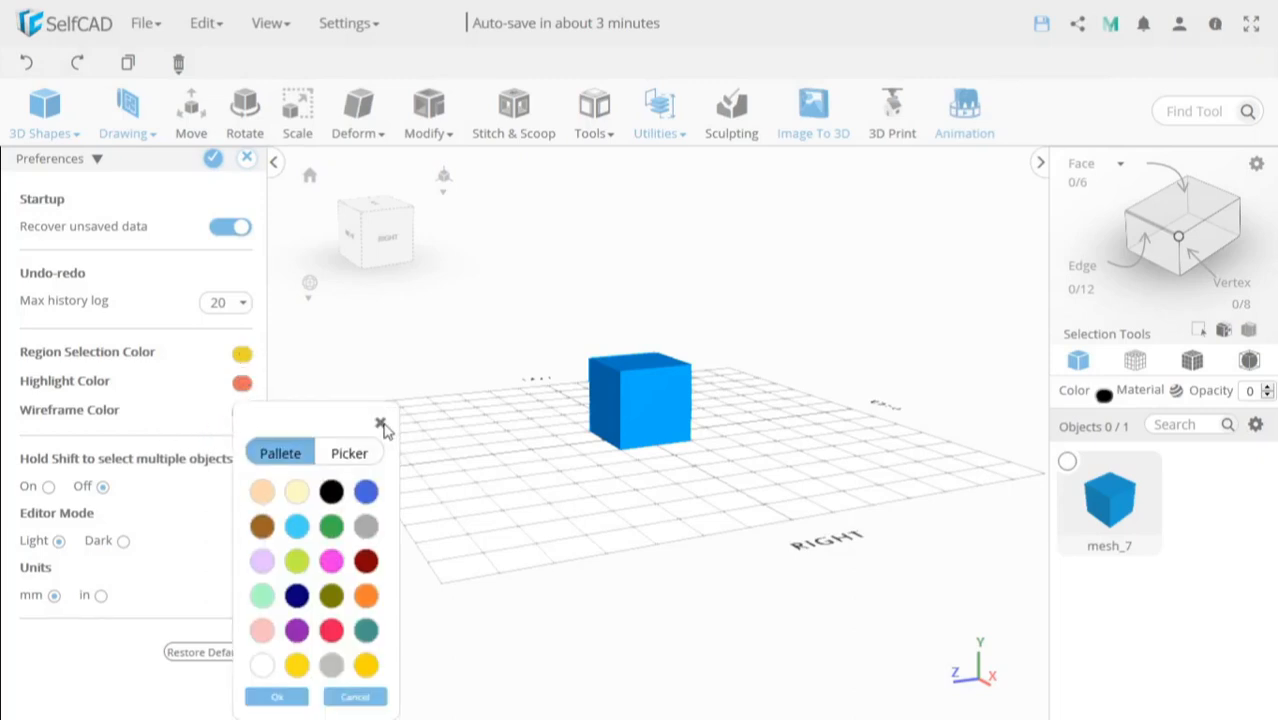
pyautogui.click(380, 423)
pyautogui.moveTo(659, 439)
pyautogui.mouseDown()
pyautogui.moveTo(684, 452)
pyautogui.moveTo(662, 434)
pyautogui.mouseUp()
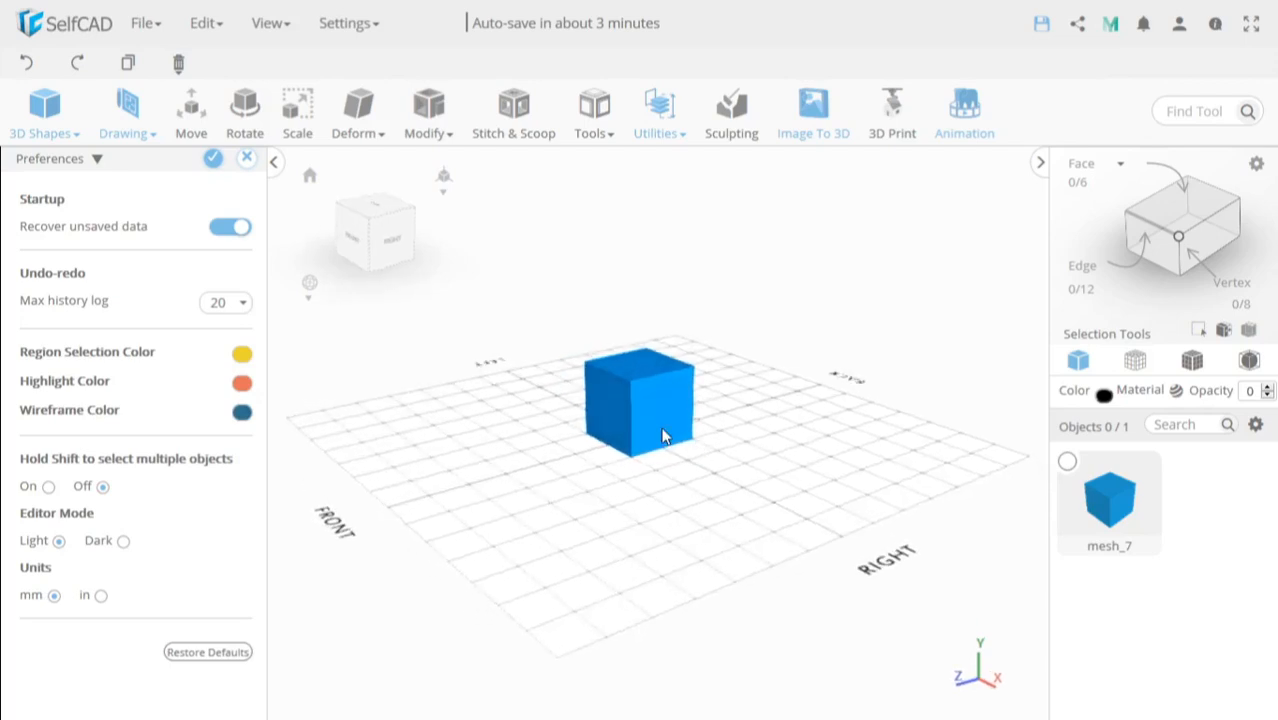
# Display the cube as wireframe only, and switch the display to mesh with wireframe.
pyautogui.click(1133, 365)
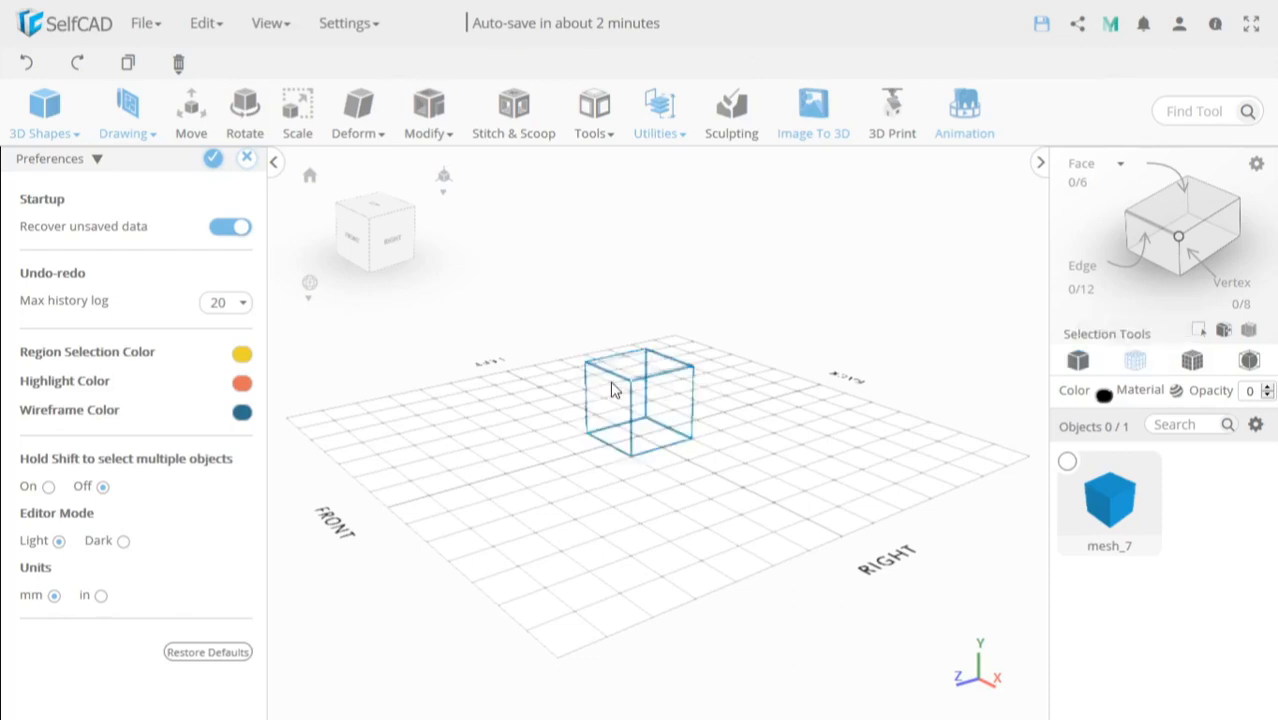
pyautogui.scroll(5, 620, 390)
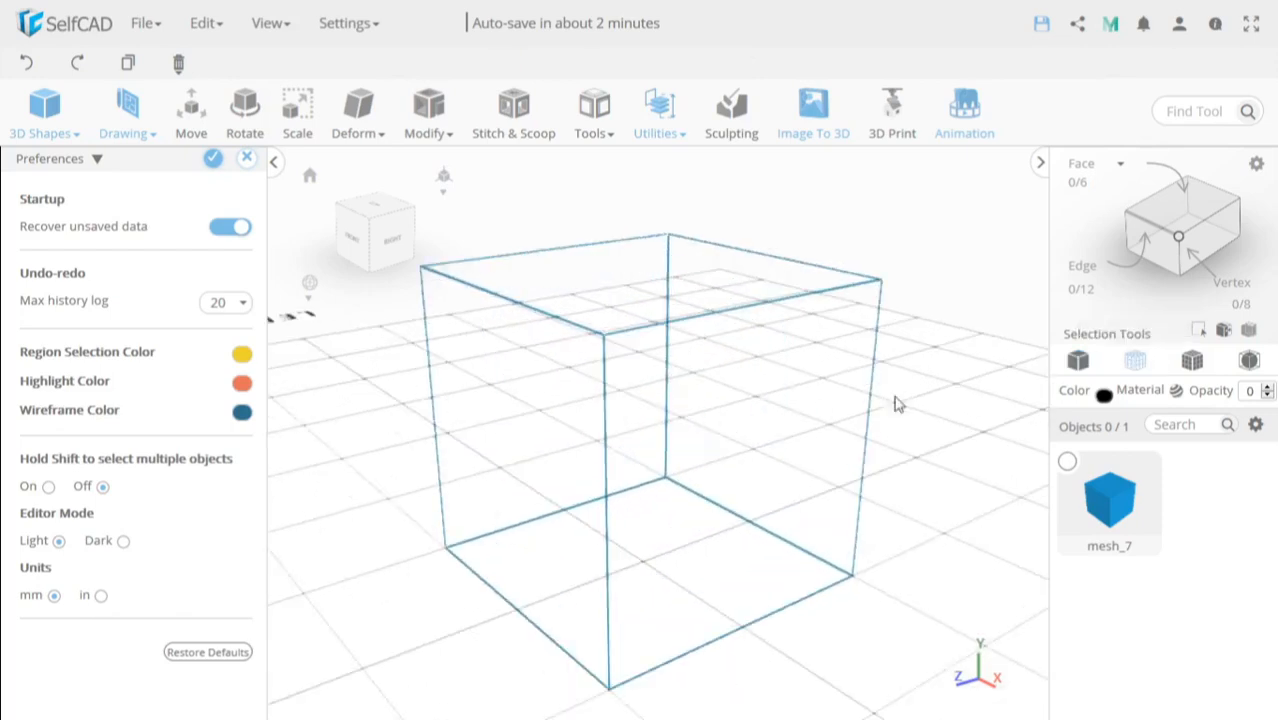
pyautogui.click(1190, 364)
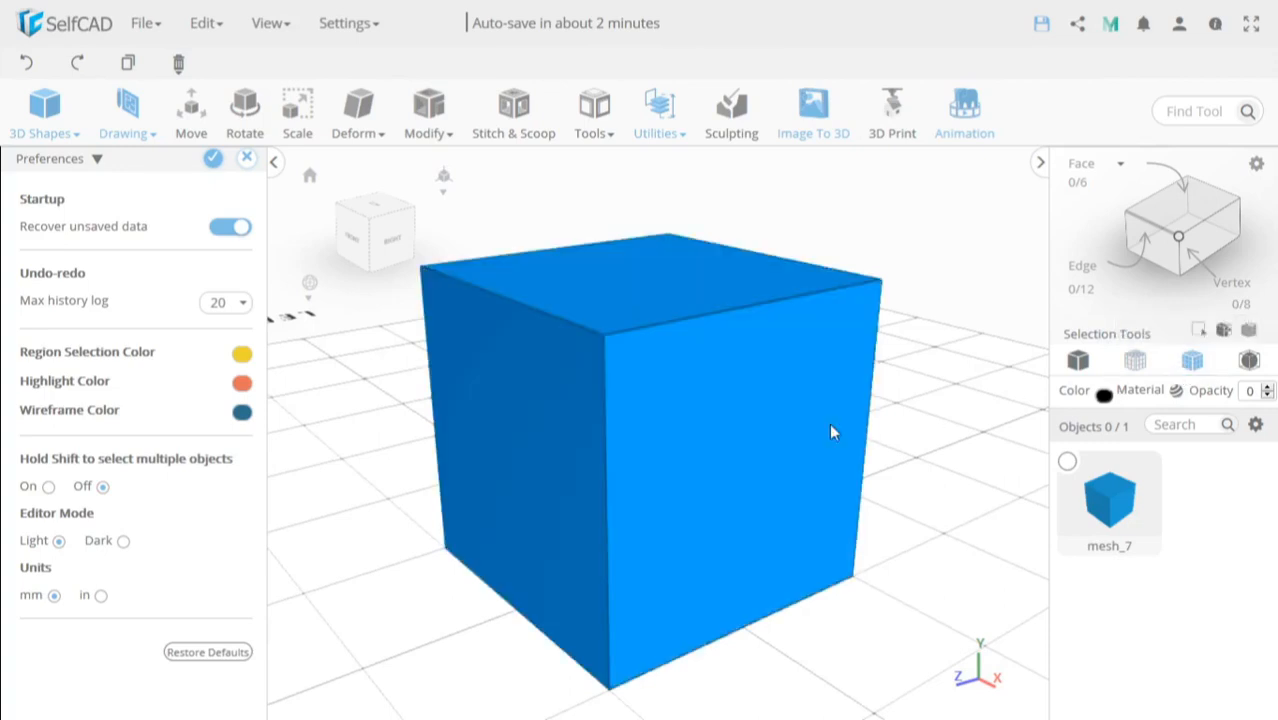
pyautogui.moveTo(833, 431); pyautogui.dragTo(799, 436, button='right')
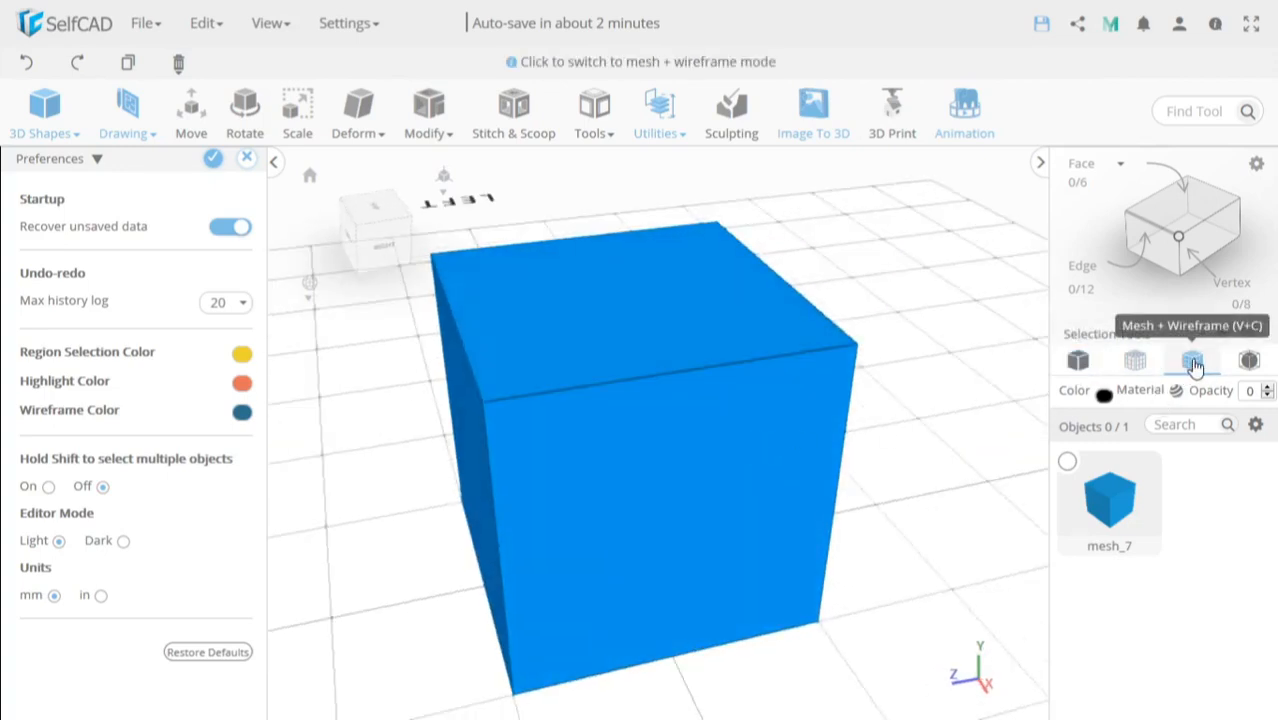
pyautogui.moveTo(644, 476); pyautogui.dragTo(740, 472, button='right')
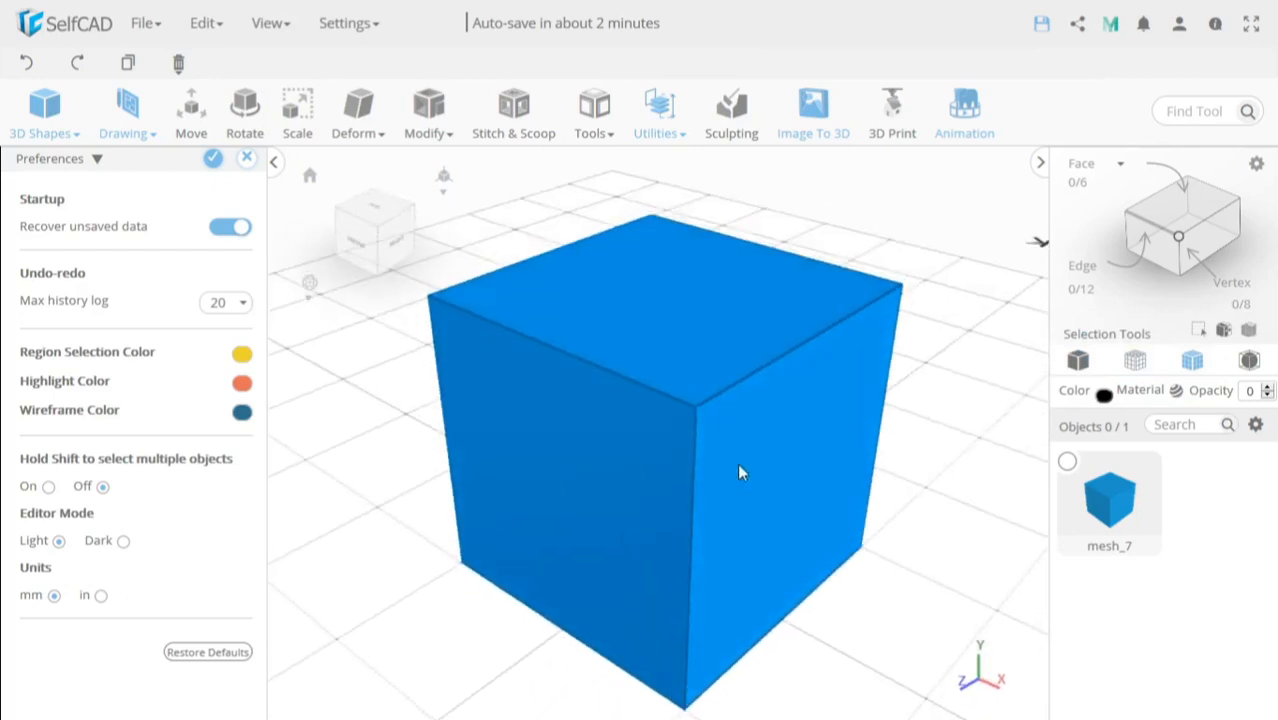
pyautogui.moveTo(507, 350); pyautogui.dragTo(371, 409, button='right')
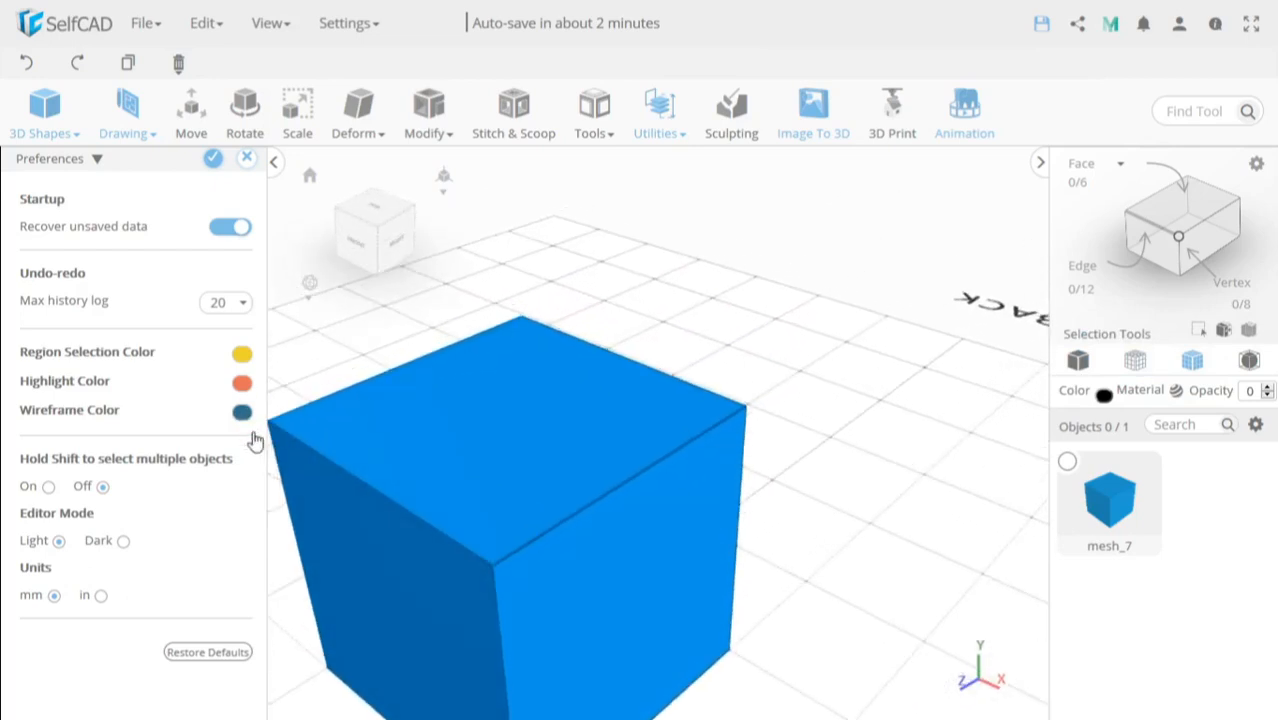
pyautogui.moveTo(357, 460); pyautogui.dragTo(530, 415, button='right')
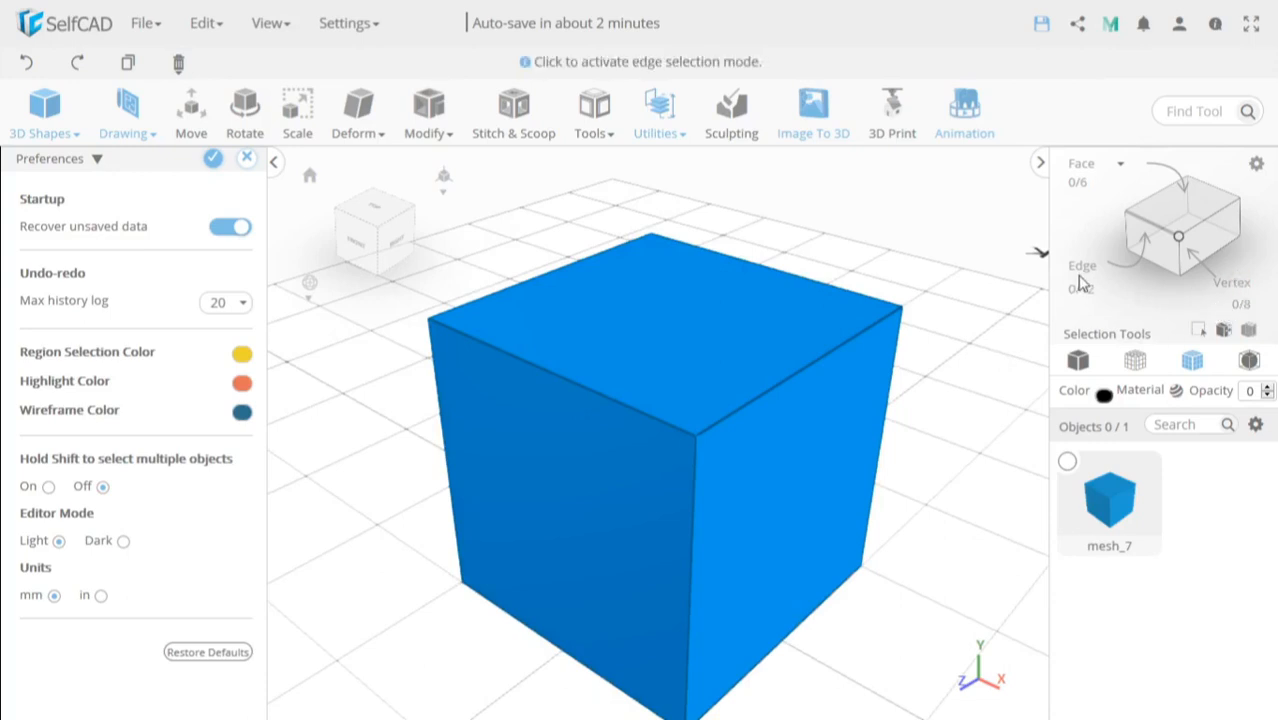
# Select the cube and highlight its front face in polygon selection mode.
pyautogui.click(757, 365)
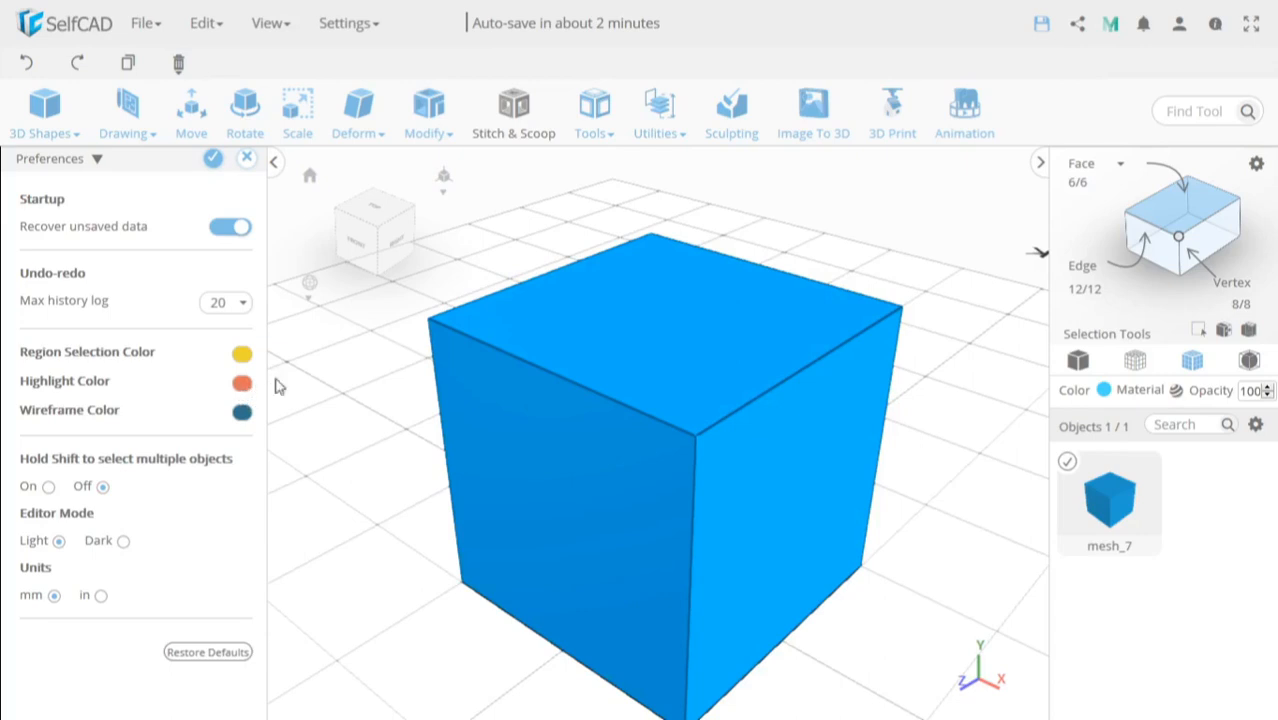
pyautogui.click(541, 431)
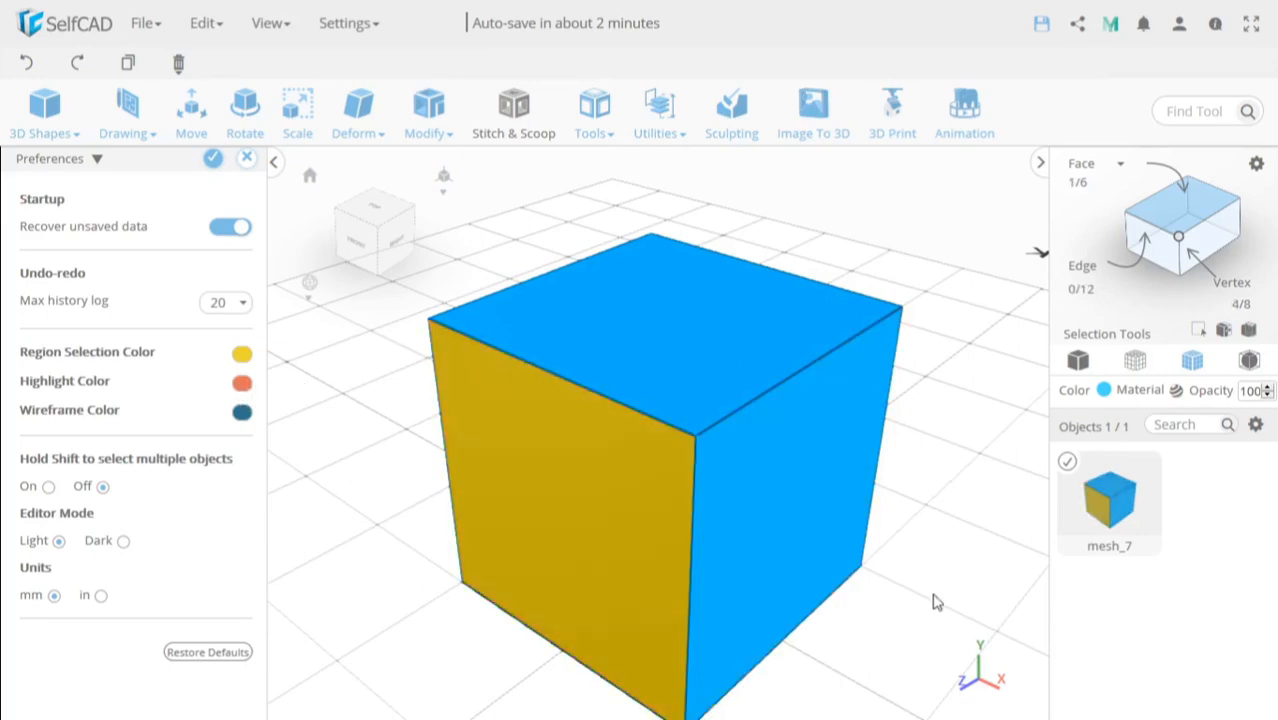
pyautogui.moveTo(933, 595); pyautogui.dragTo(1041, 537)
pyautogui.moveTo(607, 613); pyautogui.dragTo(668, 648)
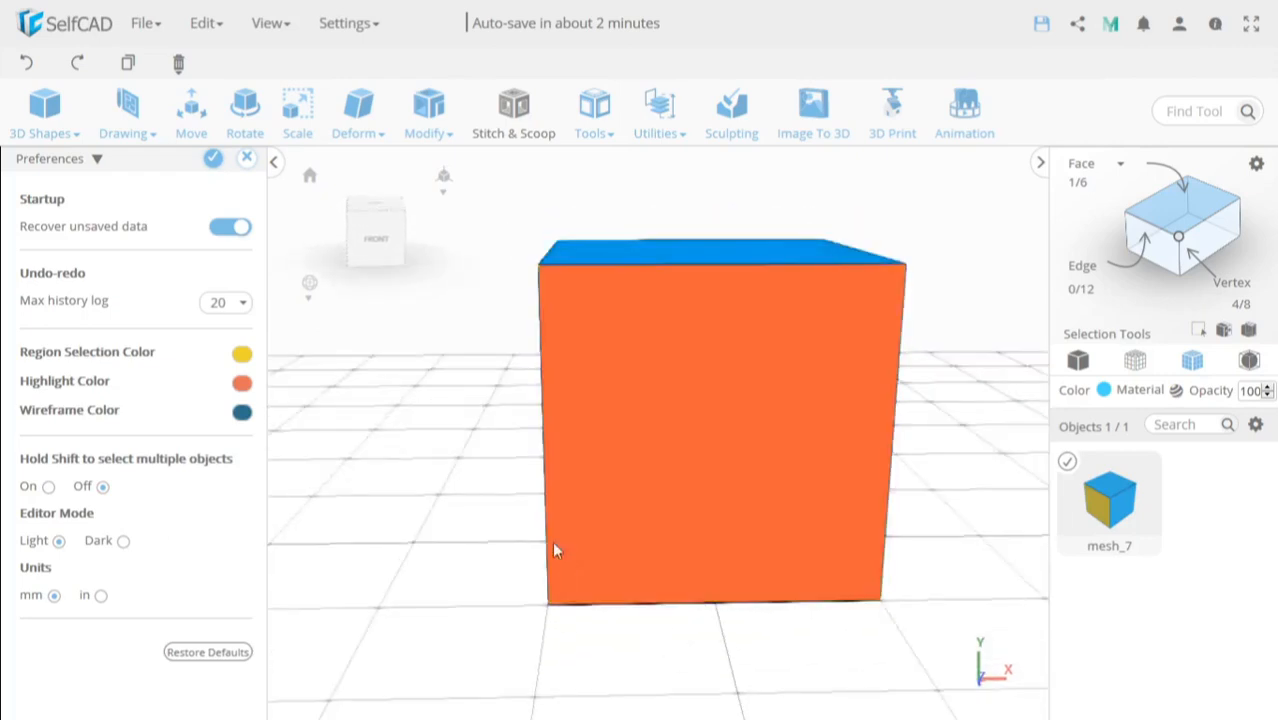
pyautogui.moveTo(555, 549); pyautogui.dragTo(476, 520)
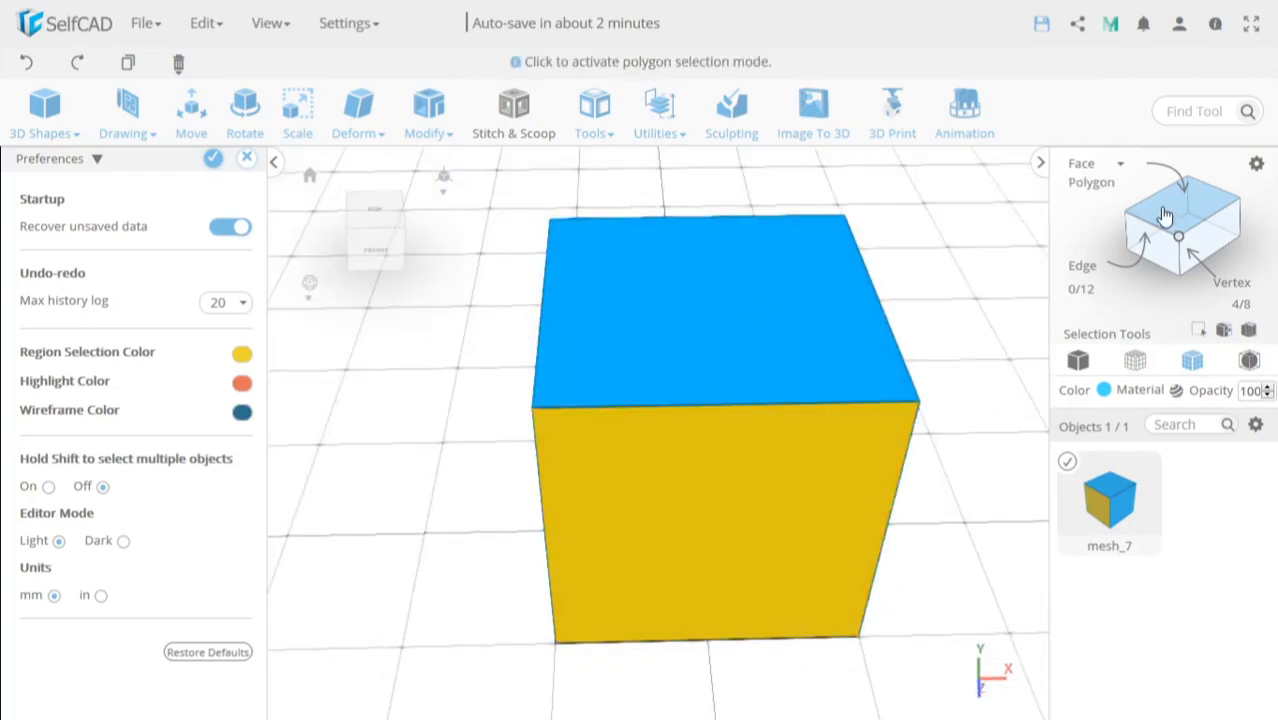
# Leave polygon selection mode and place three copies of the cube to form a two-by-two arrangement.
pyautogui.click(1165, 217)
pyautogui.scroll(-4, 835, 385)
pyautogui.moveTo(835, 385); pyautogui.dragTo(915, 553)
pyautogui.scroll(-3, 819, 448)
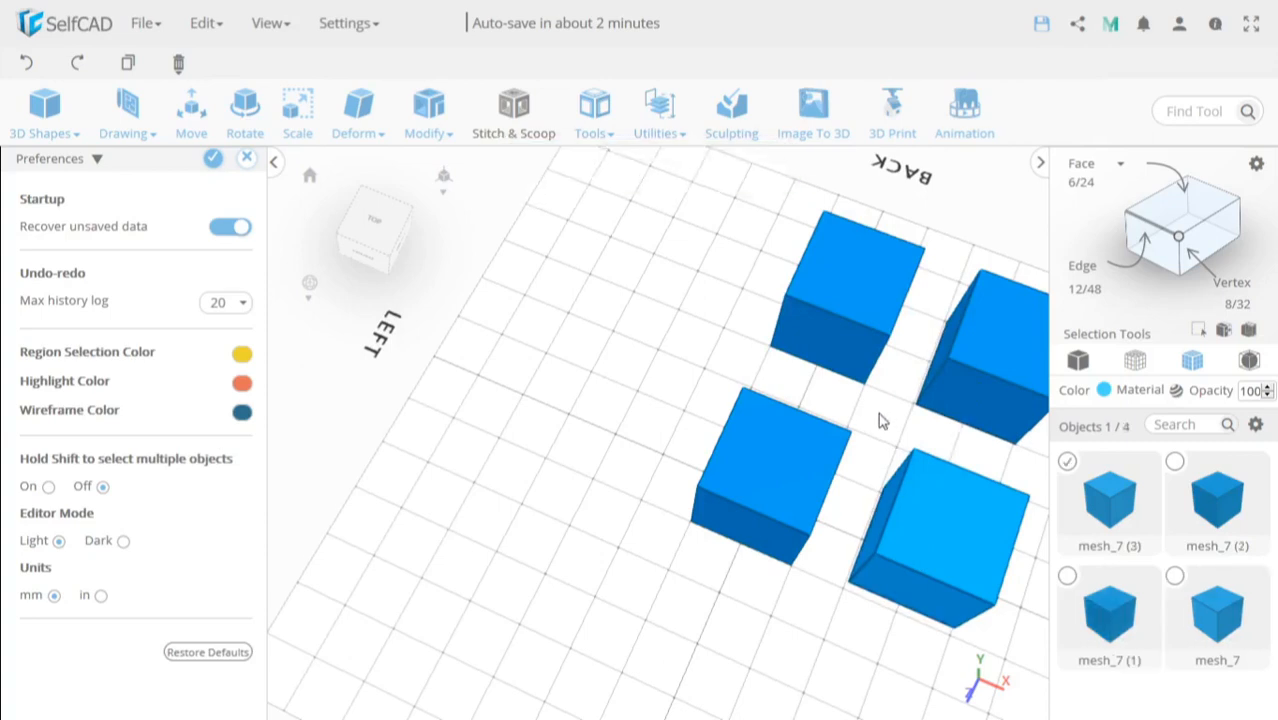
pyautogui.moveTo(878, 420); pyautogui.dragTo(688, 408)
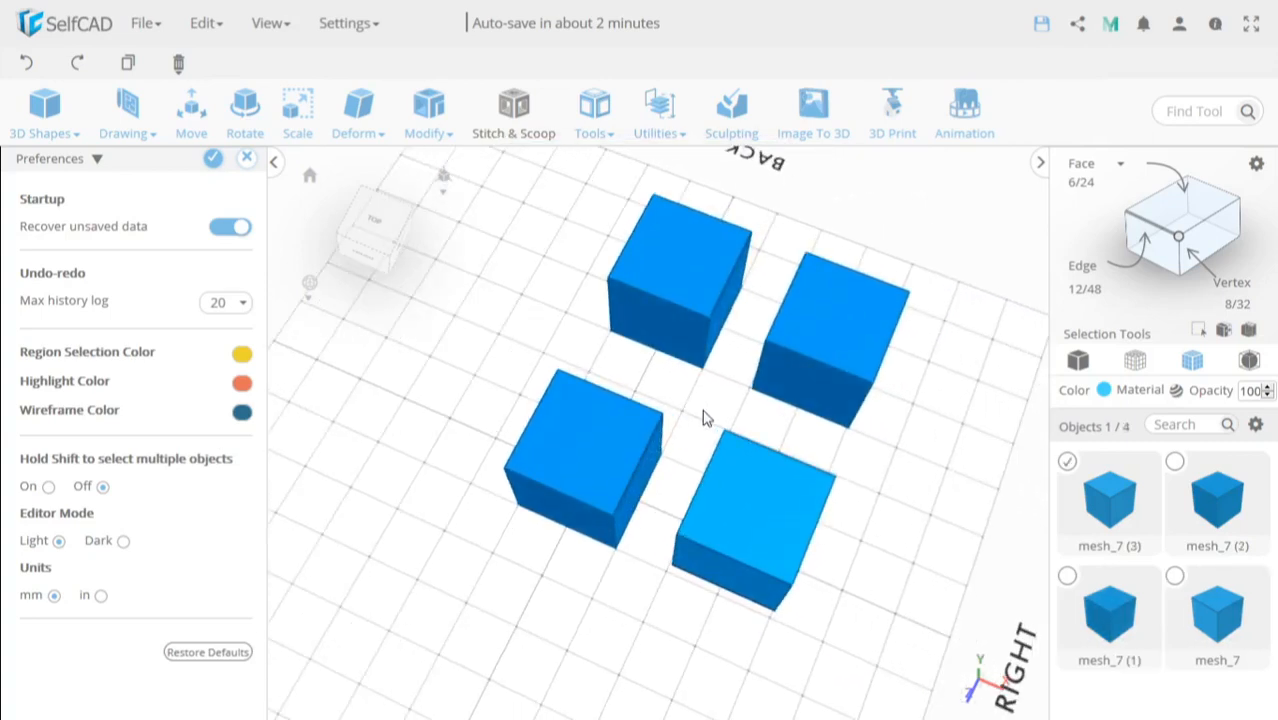
# Add the other three cubes to the selection so that all four are selected.
pyautogui.click(612, 450)
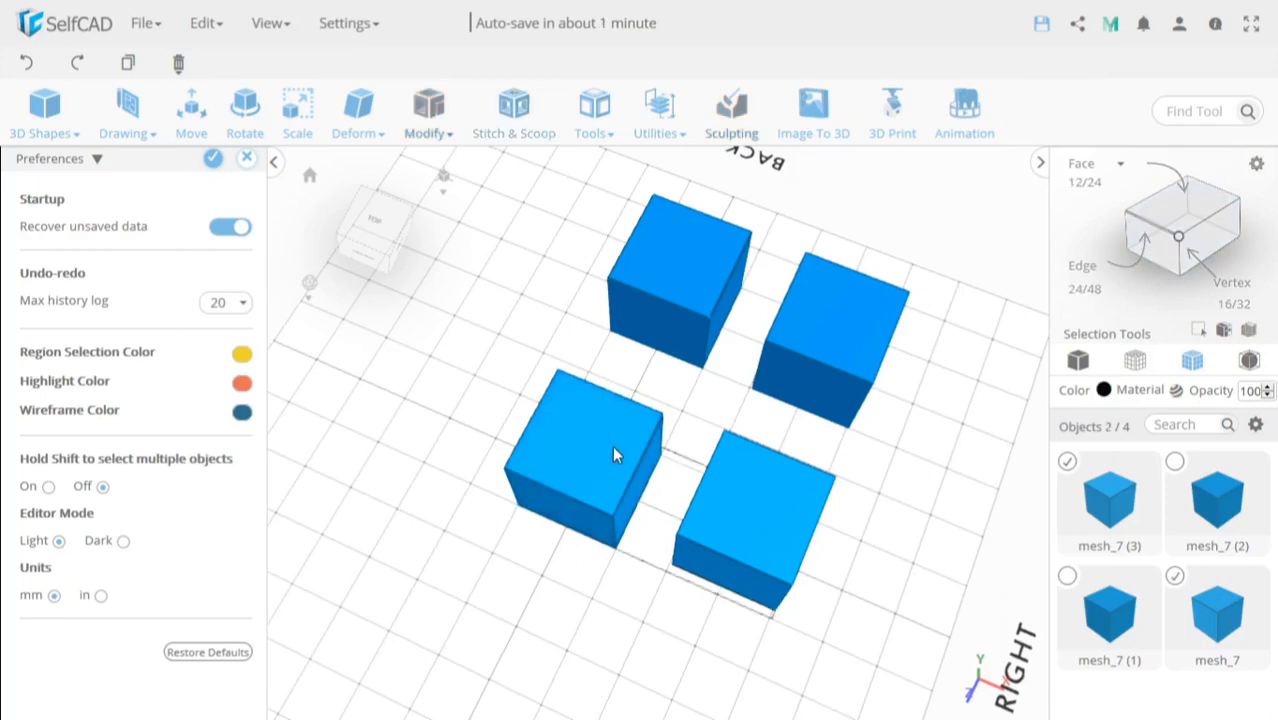
pyautogui.click(673, 293)
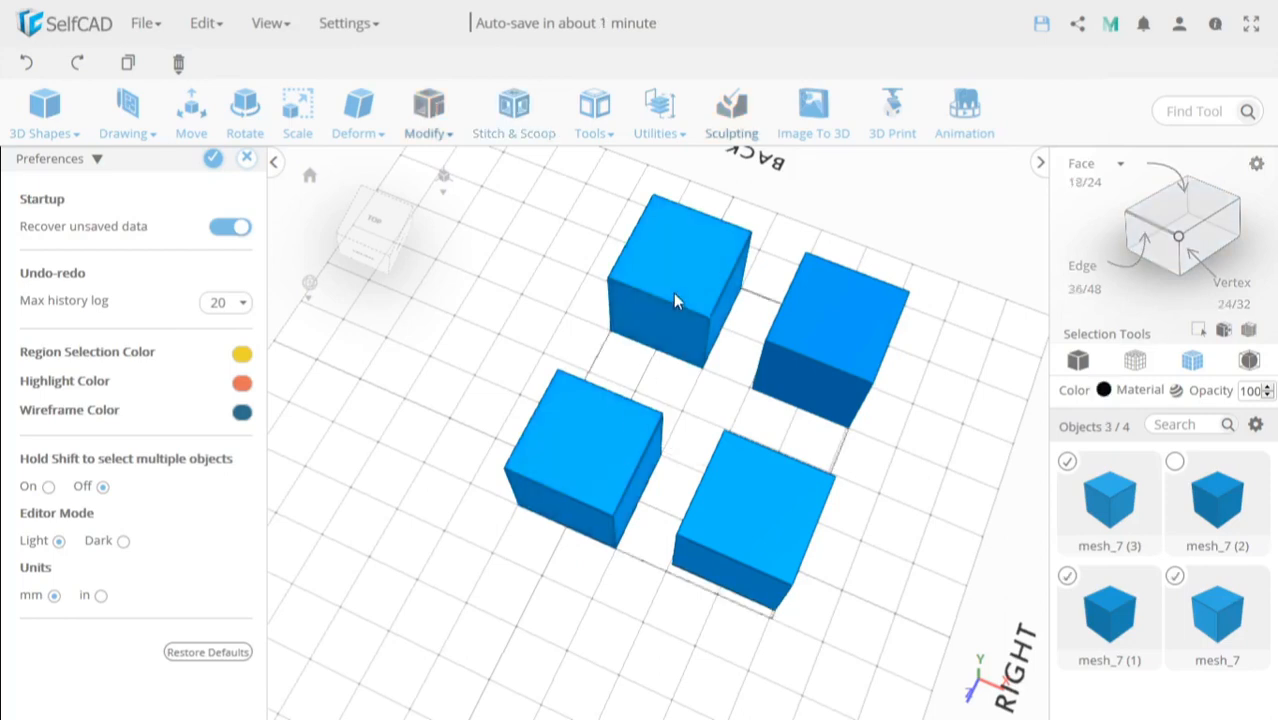
pyautogui.click(839, 340)
# Deselect all four cubes one after another.
pyautogui.click(831, 378)
pyautogui.click(766, 510)
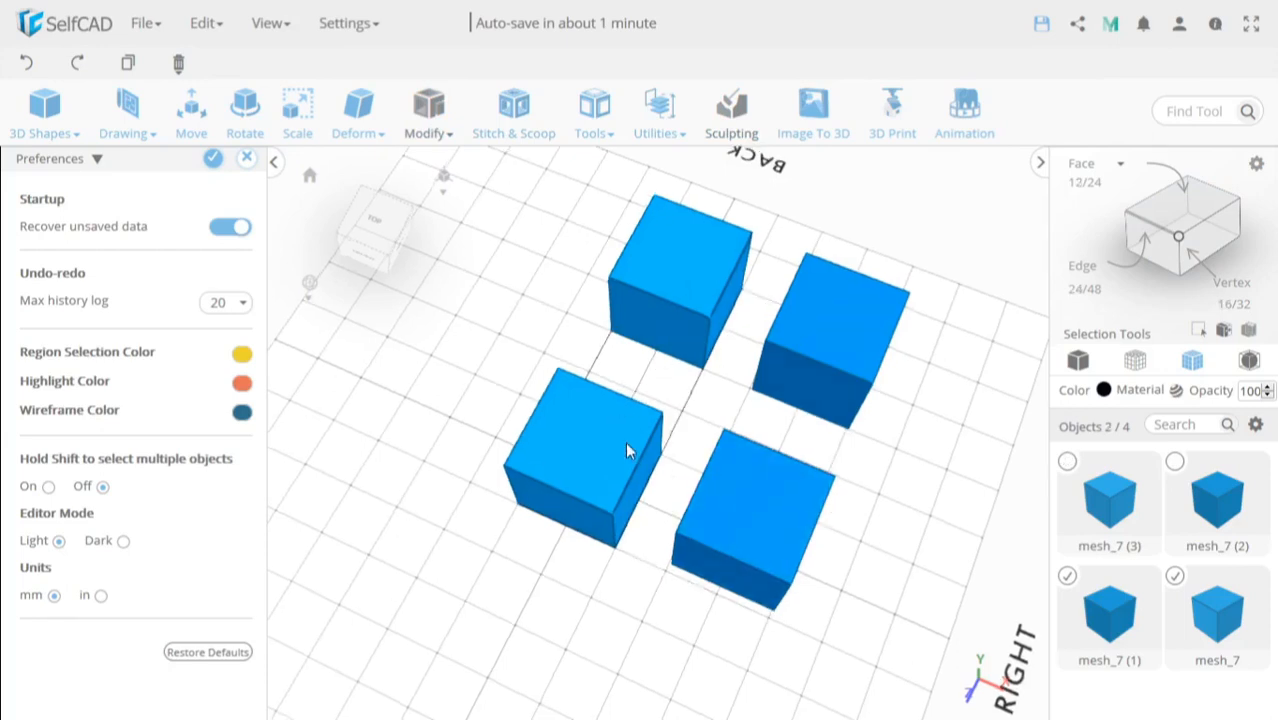
pyautogui.click(625, 441)
pyautogui.click(679, 315)
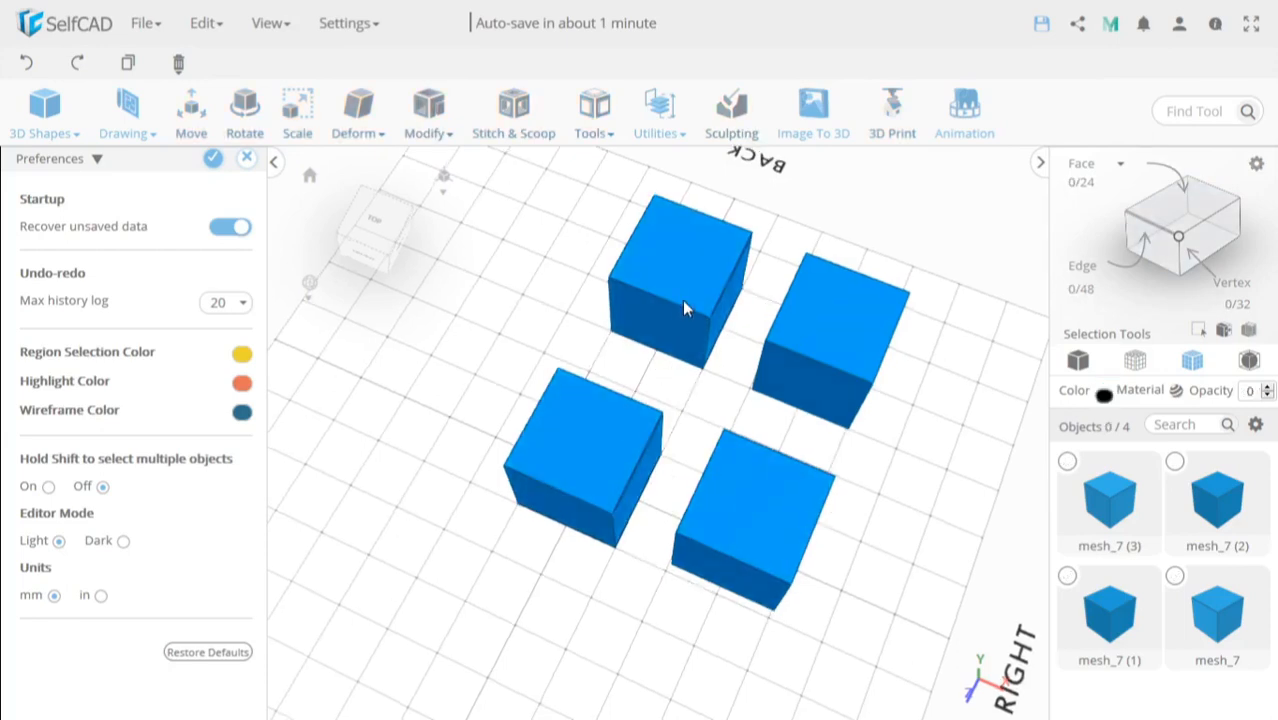
# Toggle the selection of individual cubes until only mesh_7 (3) is selected.
pyautogui.click(682, 300)
pyautogui.click(797, 338)
pyautogui.click(679, 309)
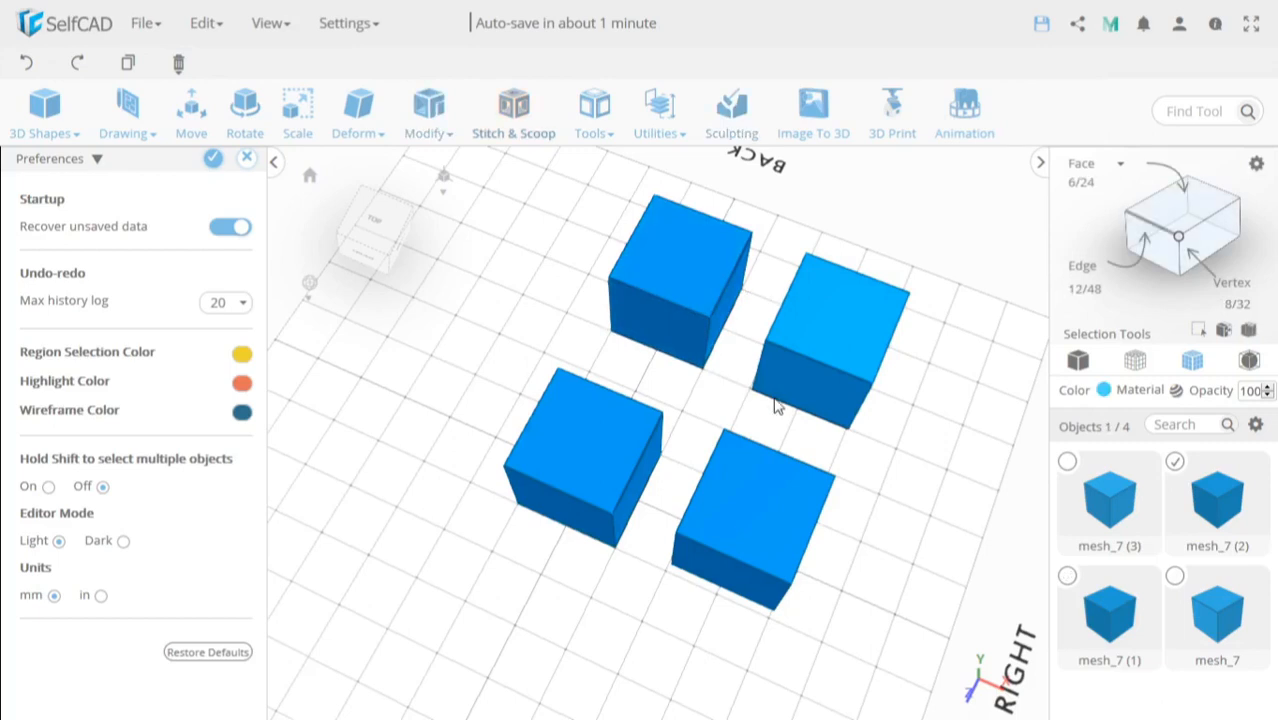
pyautogui.click(781, 490)
pyautogui.click(808, 376)
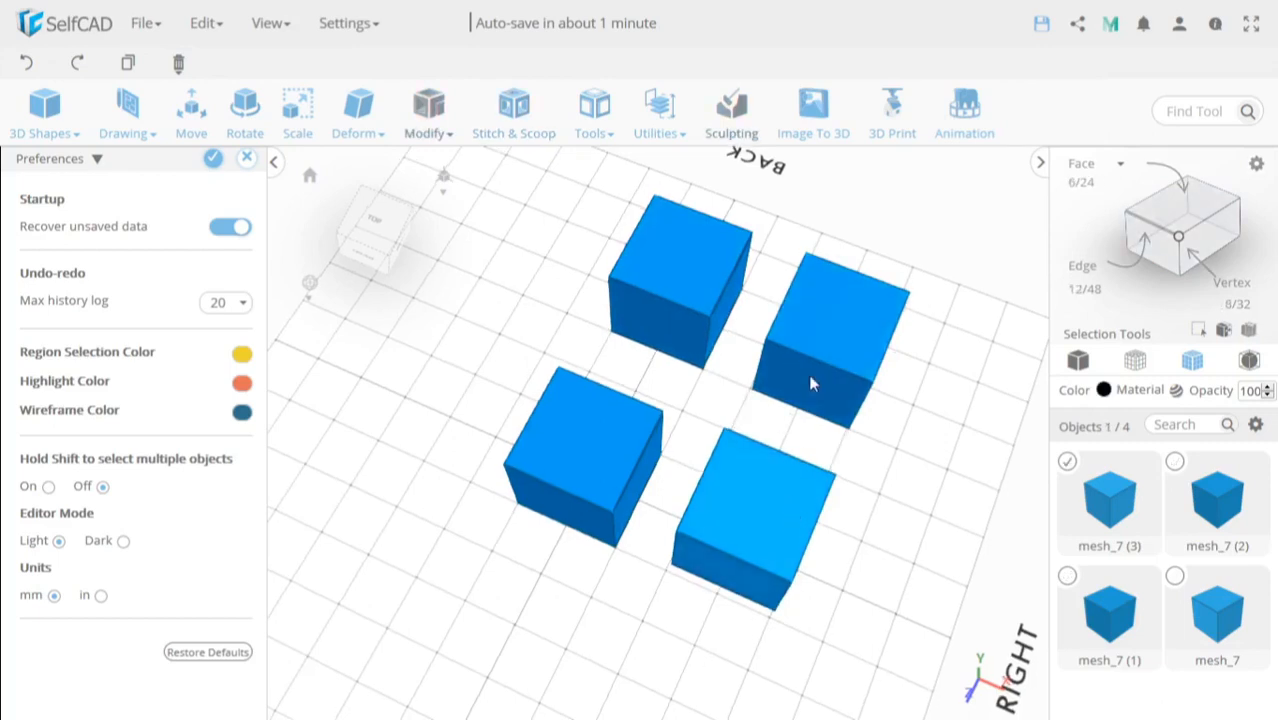
# Select mesh_7 and deselect mesh_7 (3).
pyautogui.click(597, 439)
pyautogui.click(751, 509)
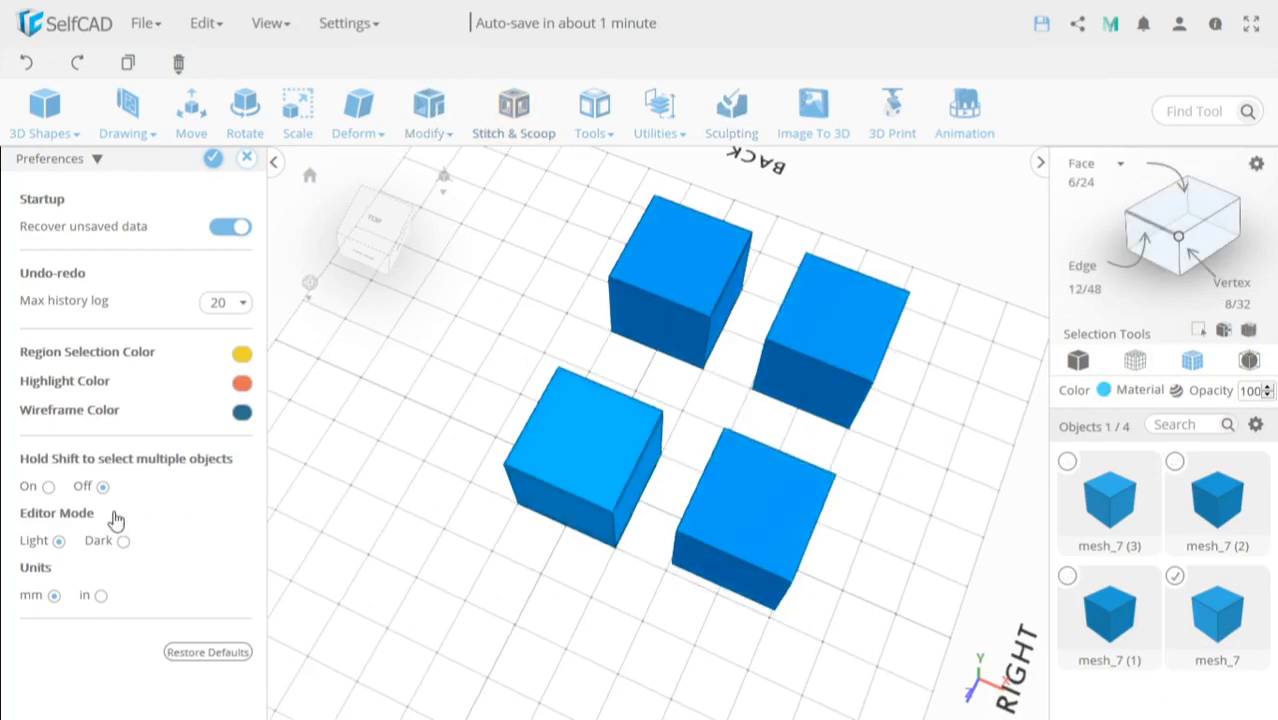
# Turn on Hold Shift to select multiple objects and select the cubes one at a time, ending on mesh_7 (2).
pyautogui.click(48, 486)
pyautogui.click(686, 277)
pyautogui.click(836, 345)
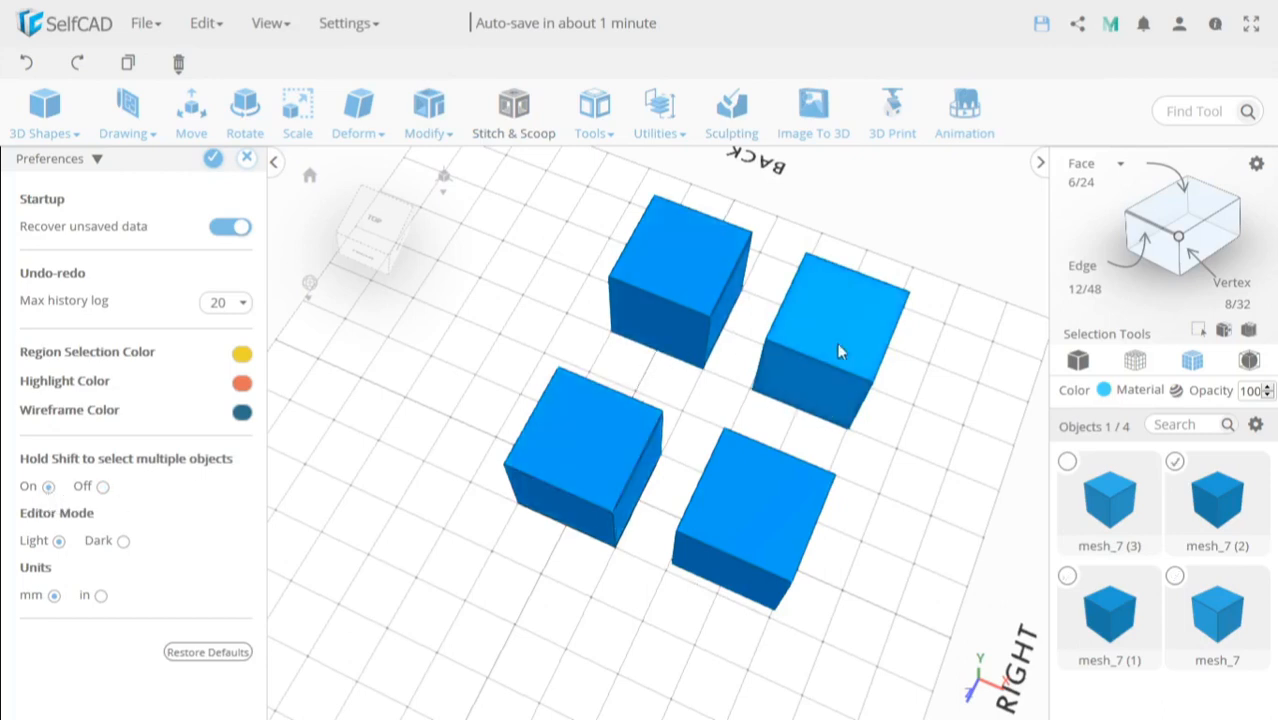
pyautogui.click(758, 488)
pyautogui.click(596, 444)
pyautogui.click(673, 311)
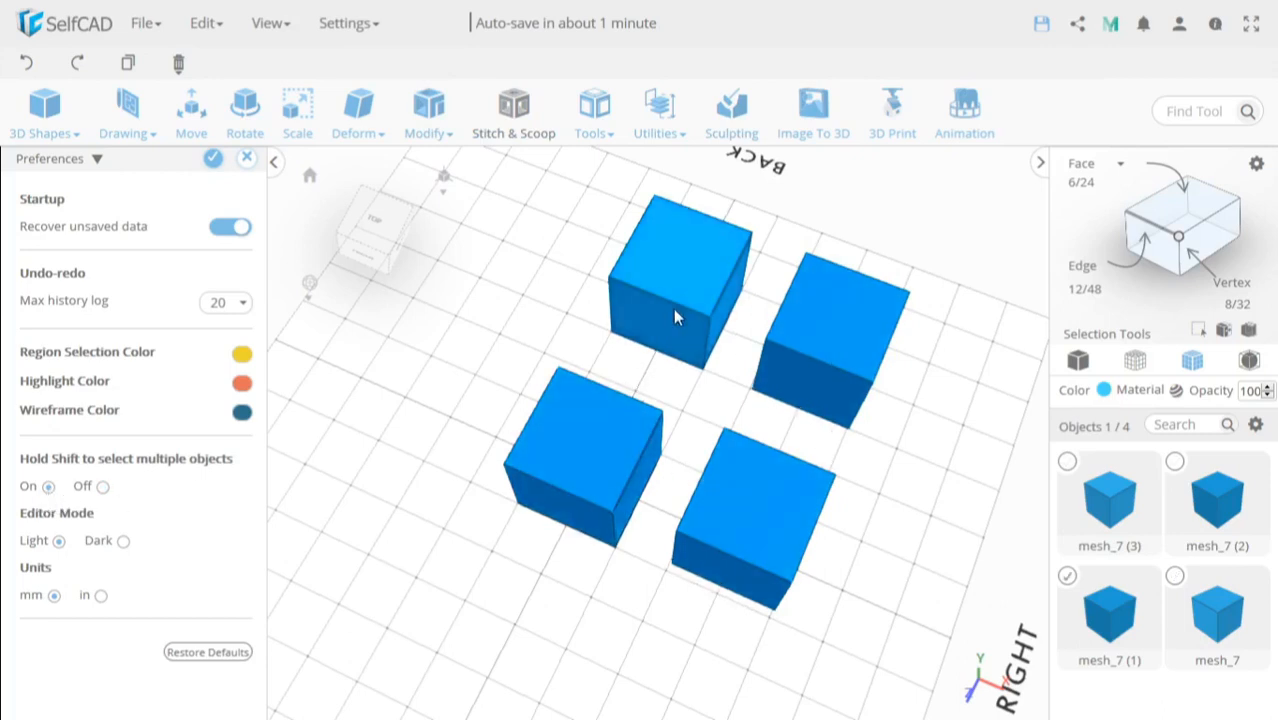
pyautogui.click(605, 425)
pyautogui.click(816, 345)
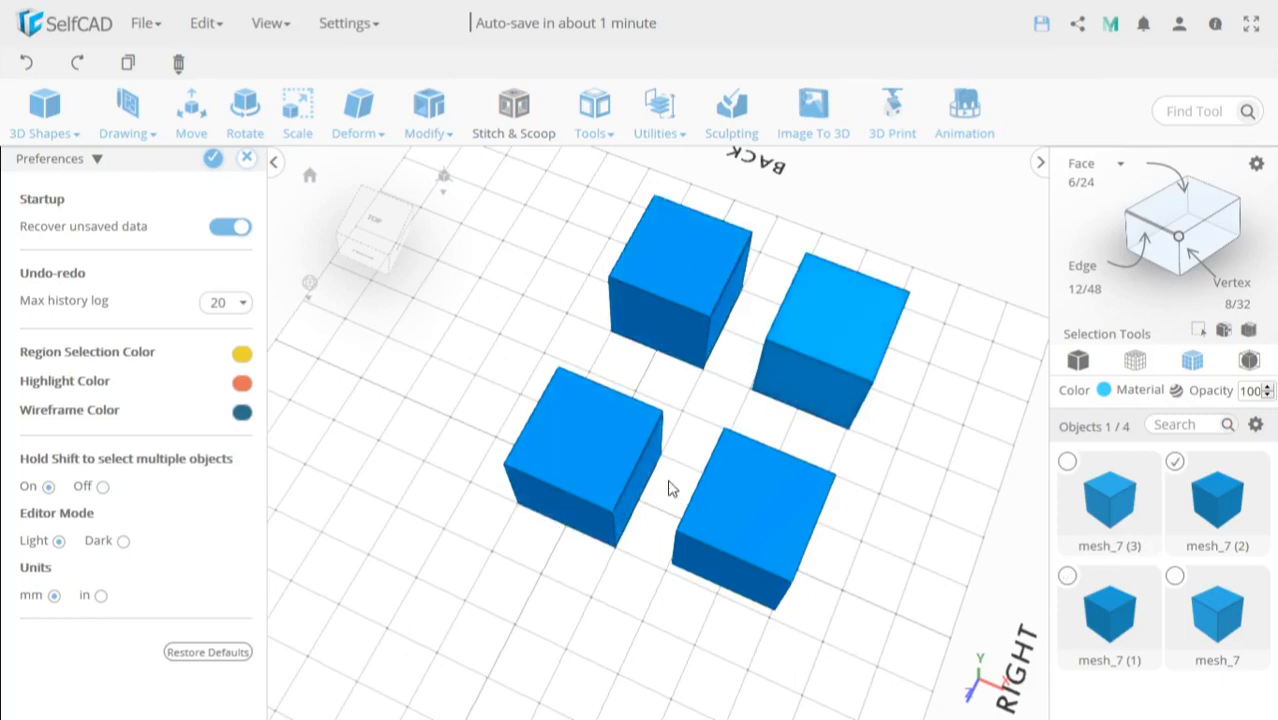
# Add the other three cubes to the selection, then remove mesh_7 (1) and mesh_7 (2) from it.
pyautogui.keyDown('shift'); pyautogui.click(729, 462); pyautogui.keyUp('shift')
pyautogui.keyDown('shift'); pyautogui.click(595, 442); pyautogui.keyUp('shift')
pyautogui.keyDown('shift'); pyautogui.click(670, 302); pyautogui.keyUp('shift')
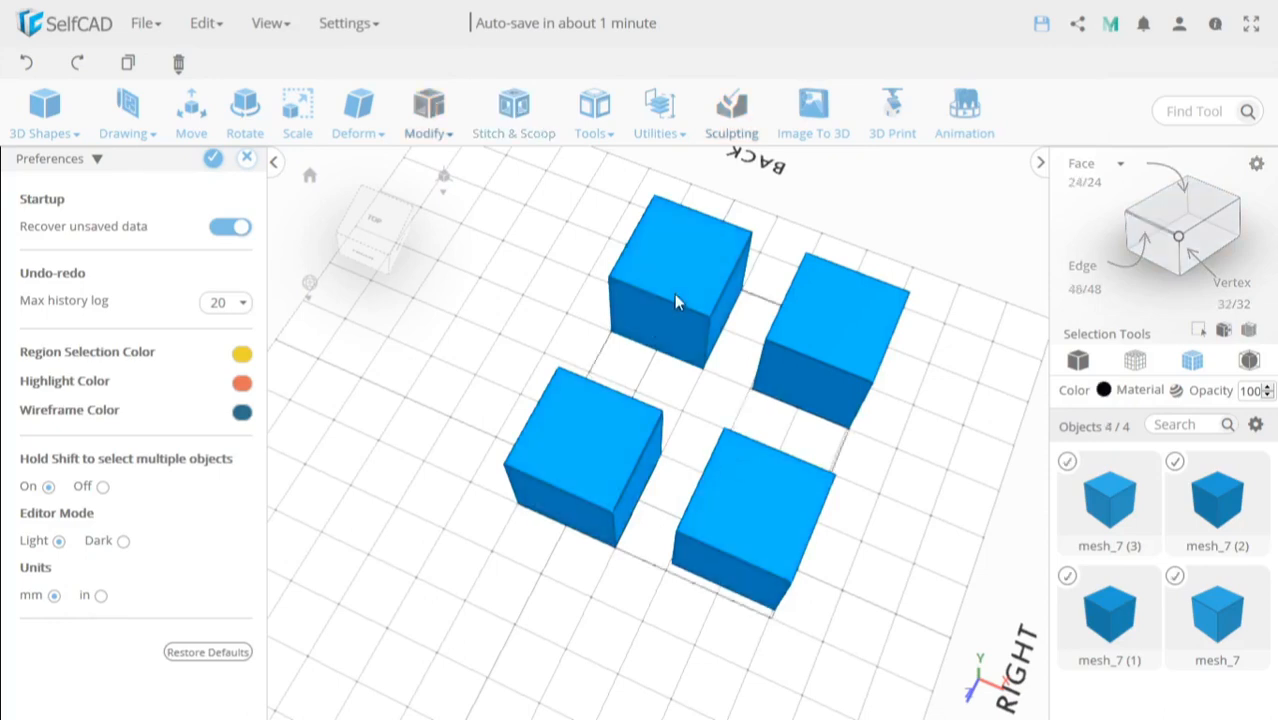
pyautogui.keyDown('shift'); pyautogui.click(686, 316); pyautogui.keyUp('shift')
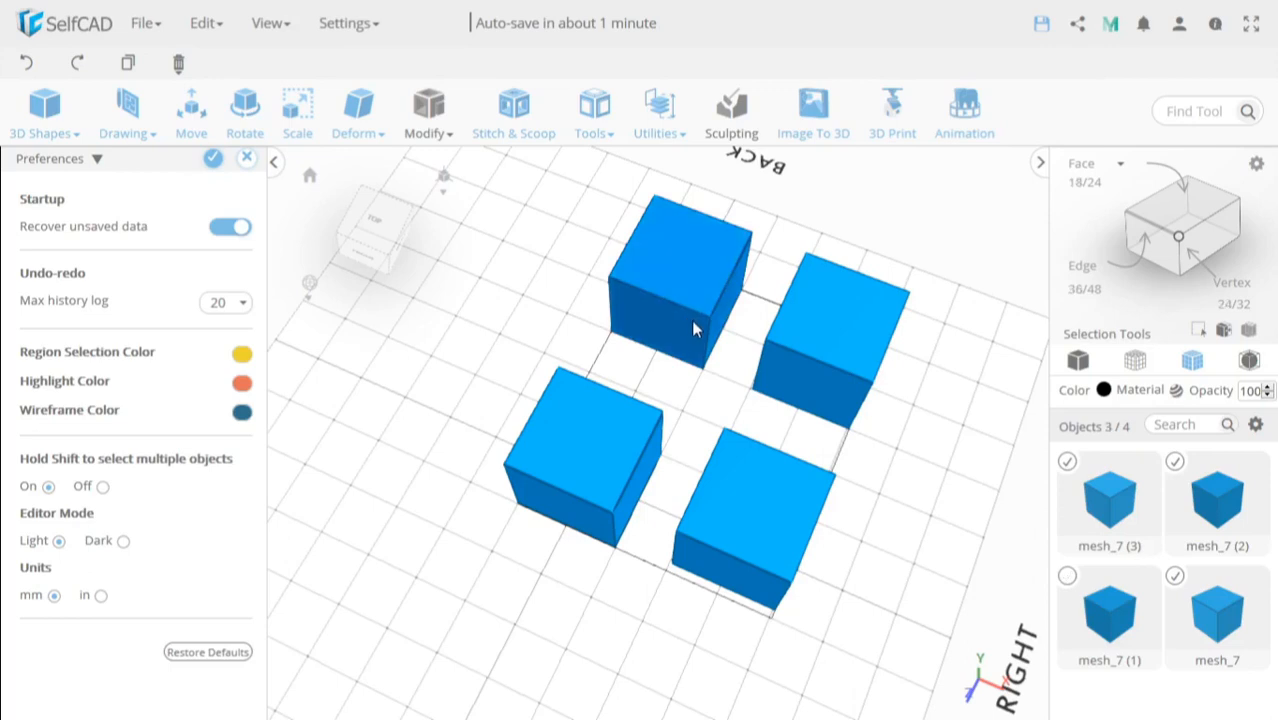
pyautogui.keyDown('shift'); pyautogui.click(824, 354); pyautogui.keyUp('shift')
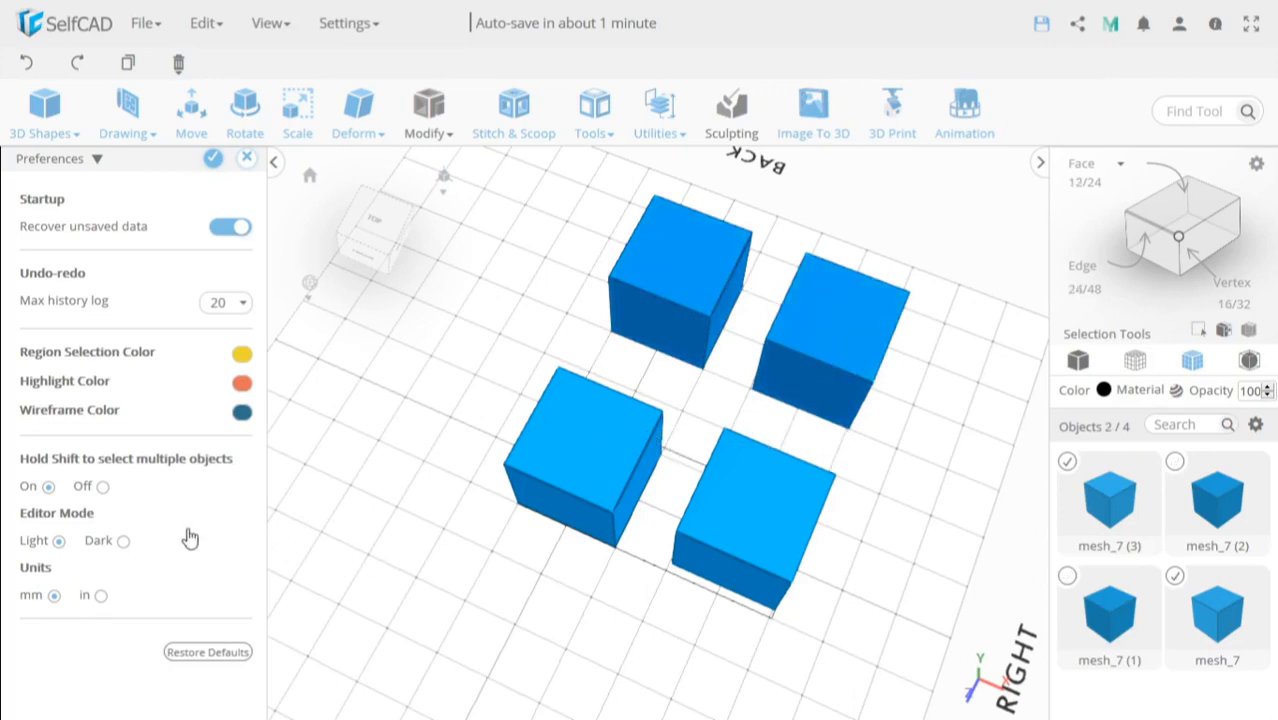
# Turn off Hold Shift to select multiple objects and switch the editor mode to Dark.
pyautogui.click(104, 488)
pyautogui.click(123, 542)
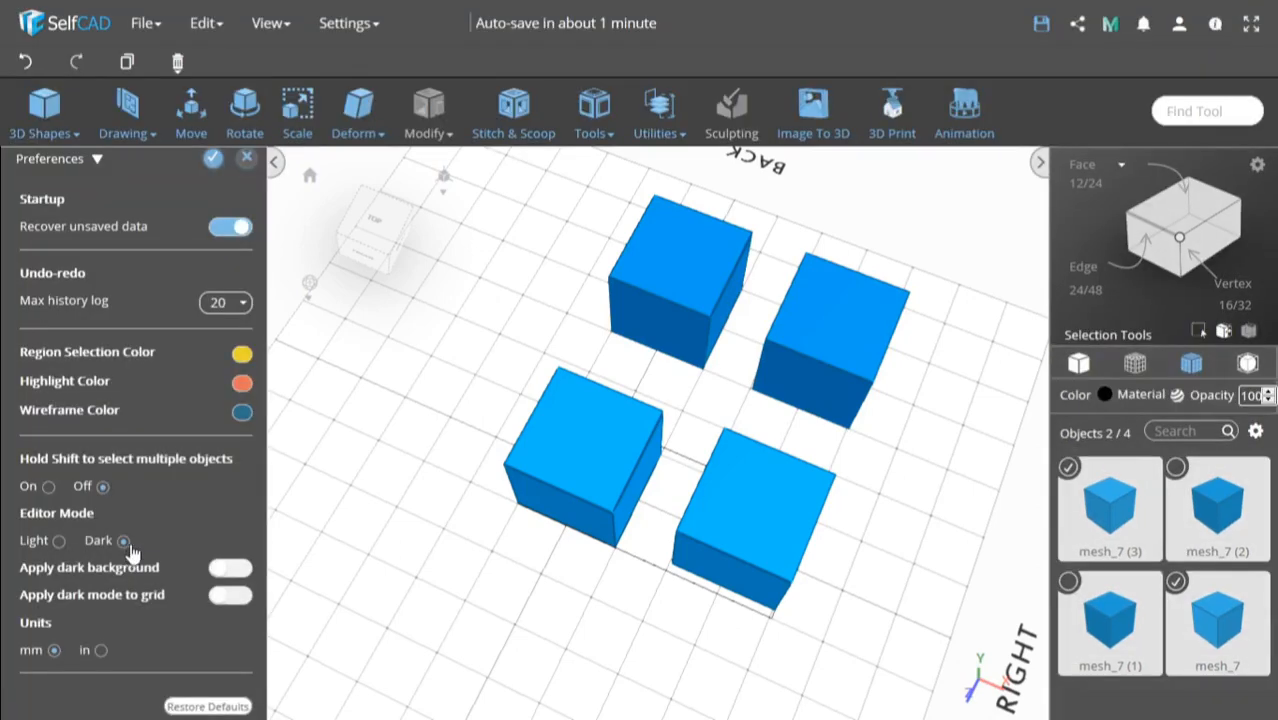
# Deselect the two remaining cubes and apply dark mode to both the background and the grid.
pyautogui.click(763, 532)
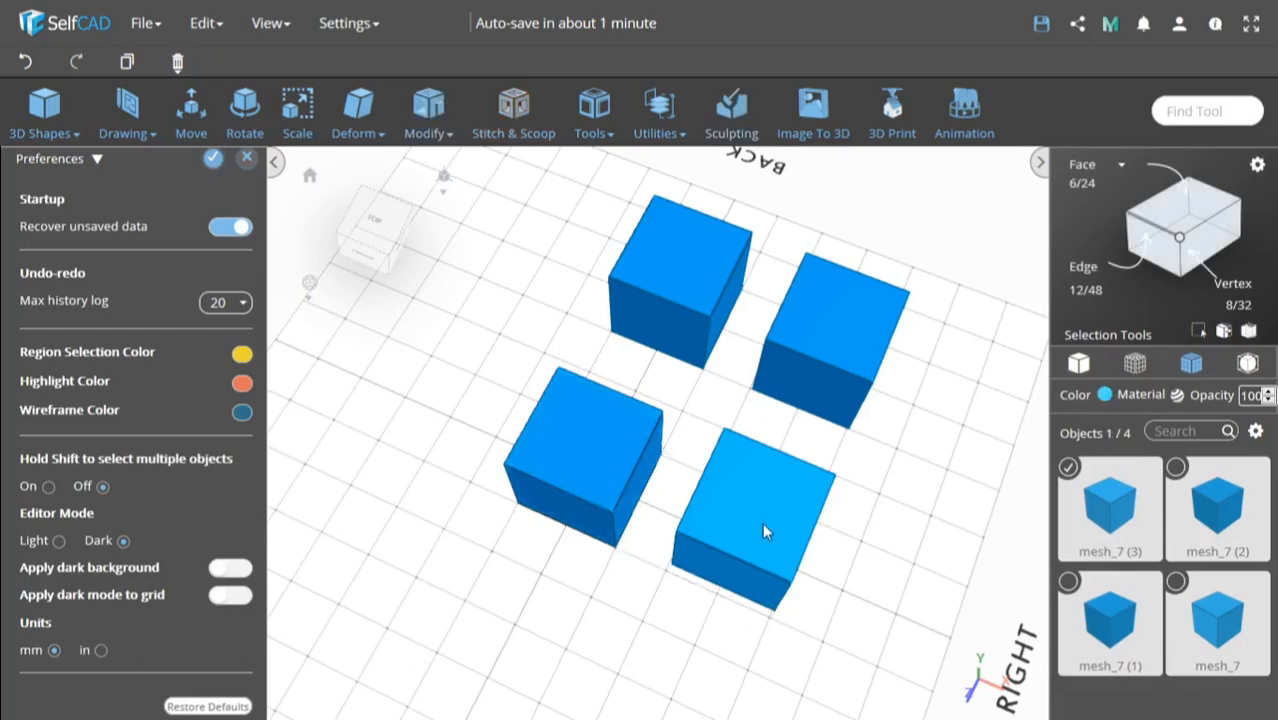
pyautogui.click(765, 532)
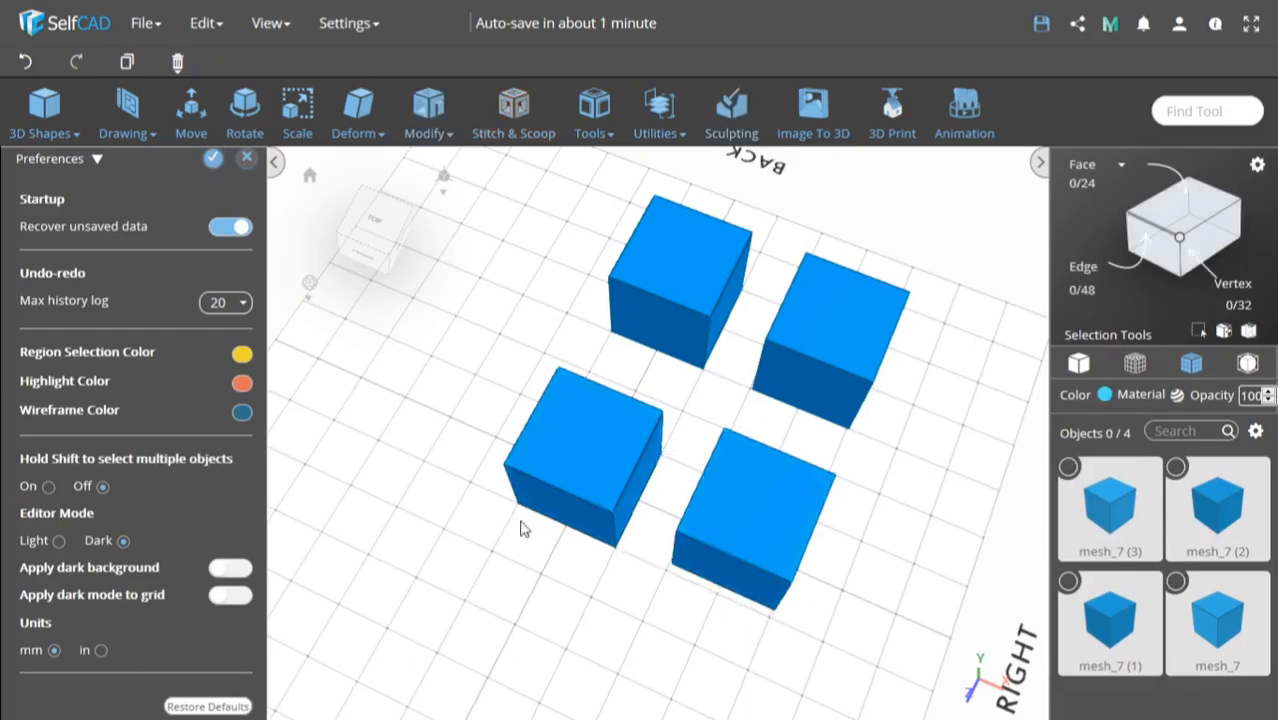
pyautogui.click(237, 568)
pyautogui.click(238, 596)
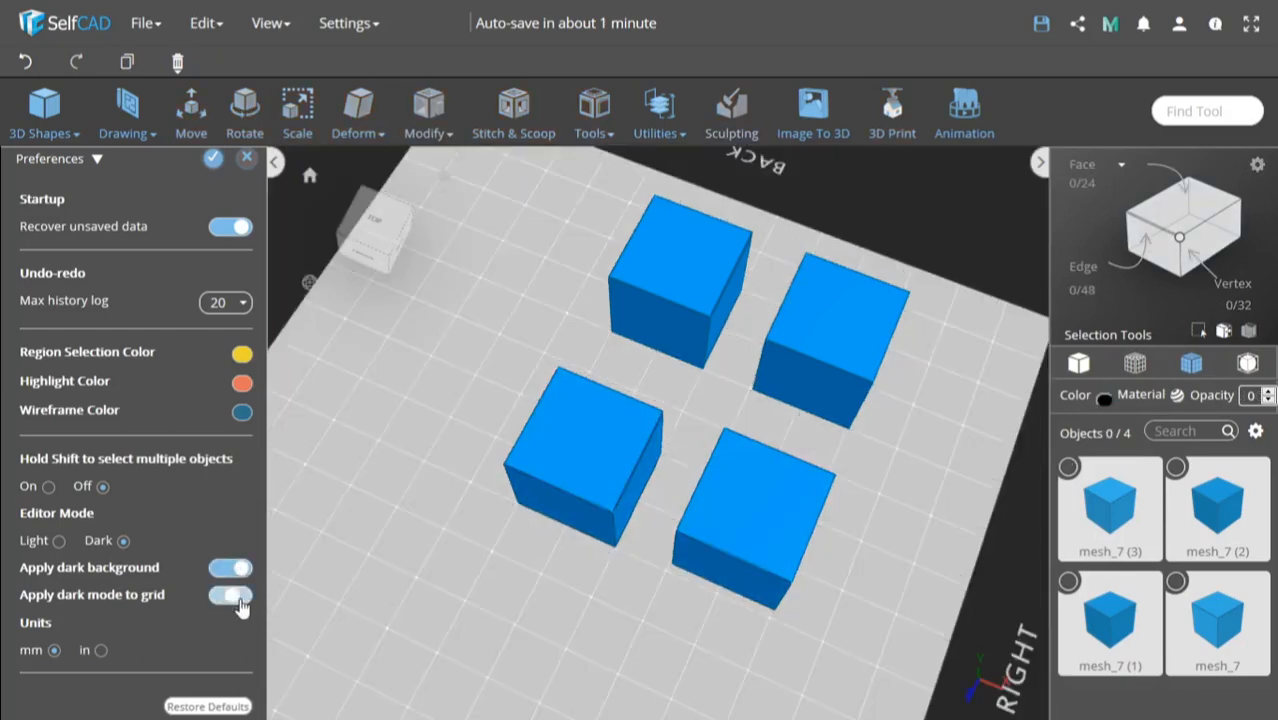
pyautogui.moveTo(510, 565); pyautogui.dragTo(551, 521, button='right')
pyautogui.scroll(-3, 551, 521)
pyautogui.moveTo(534, 566); pyautogui.dragTo(538, 561, button='right')
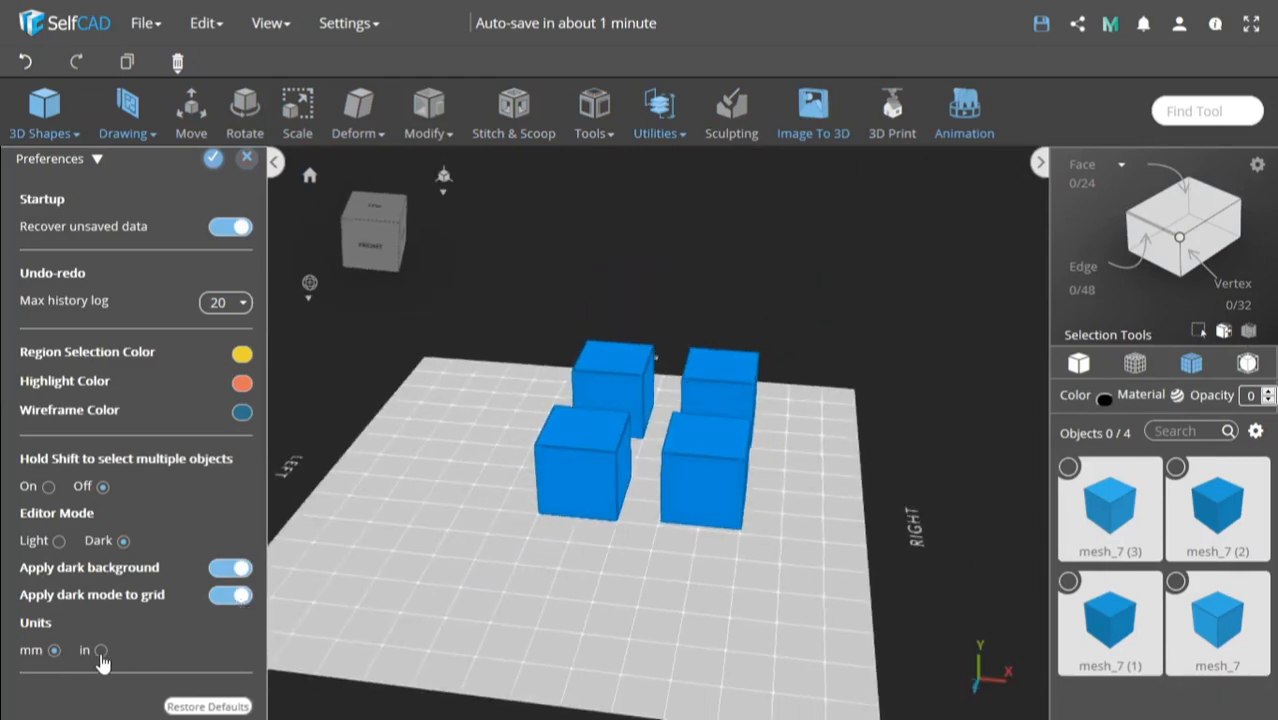
# Select mesh_7 and open the Scale tool to check its dimensions in millimetres.
pyautogui.click(582, 473)
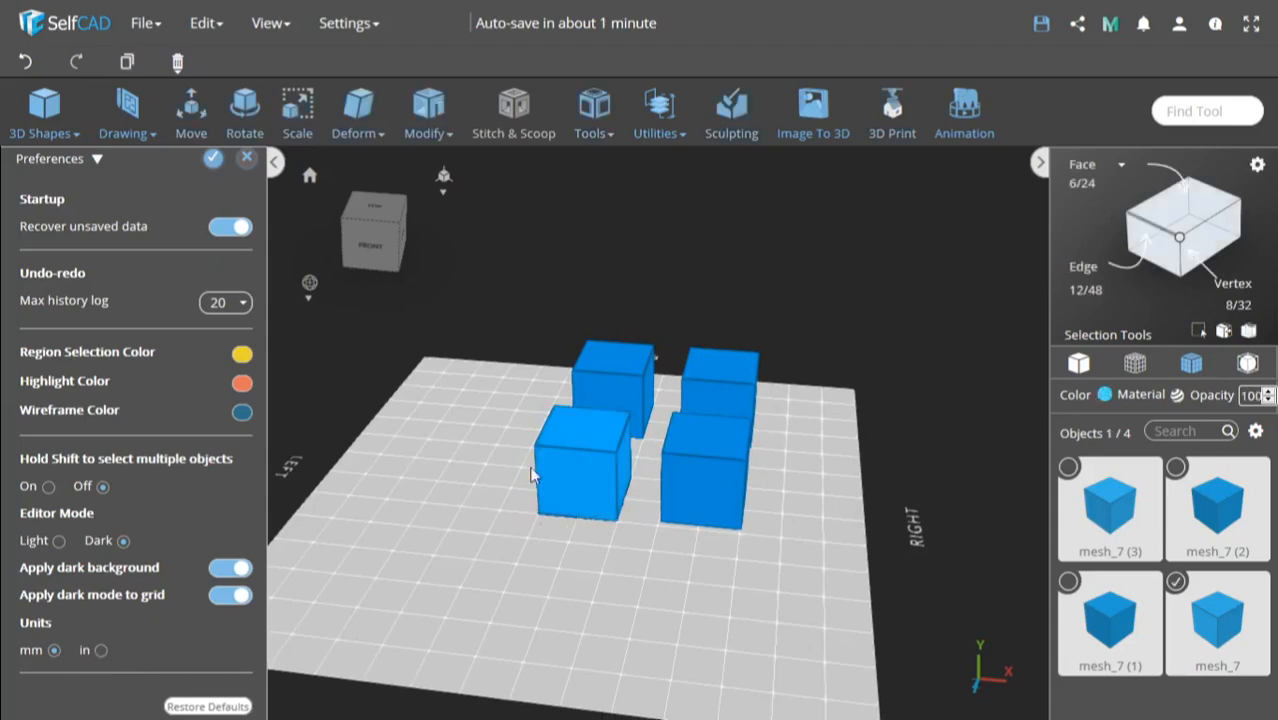
pyautogui.click(299, 124)
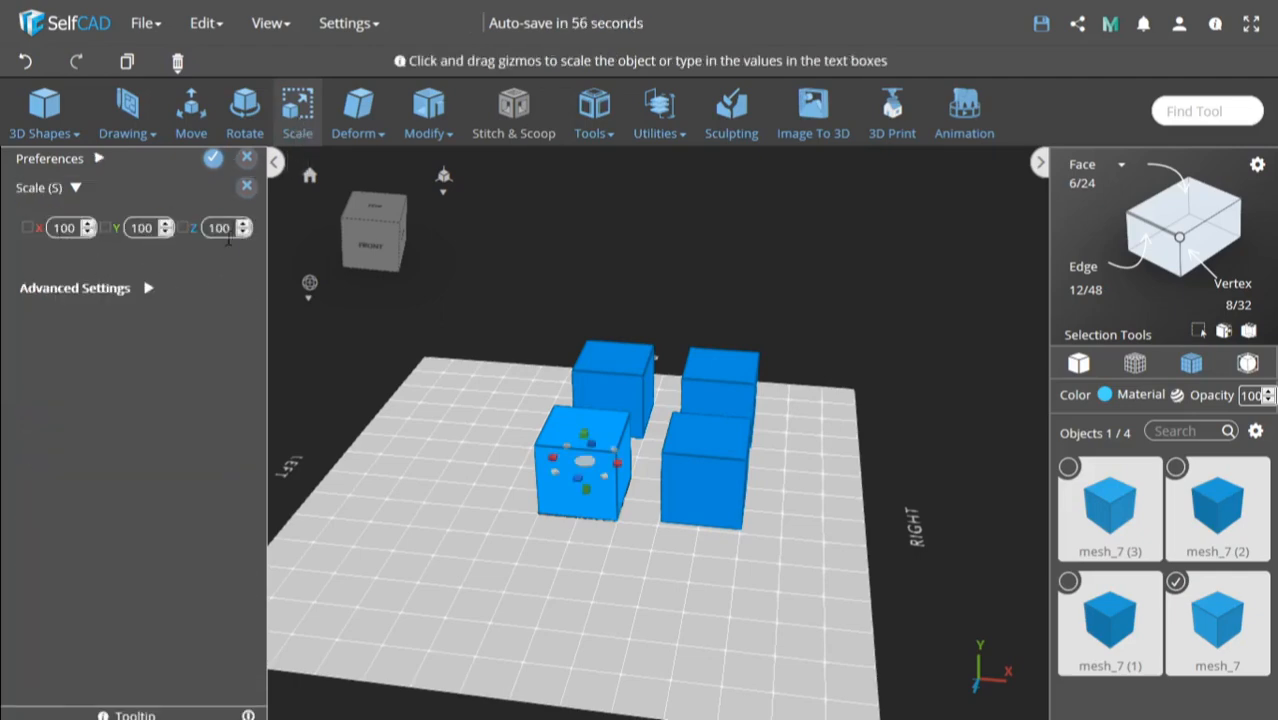
# Switch the units to inches and check mesh_7's dimensions with the Scale tool.
pyautogui.click(99, 160)
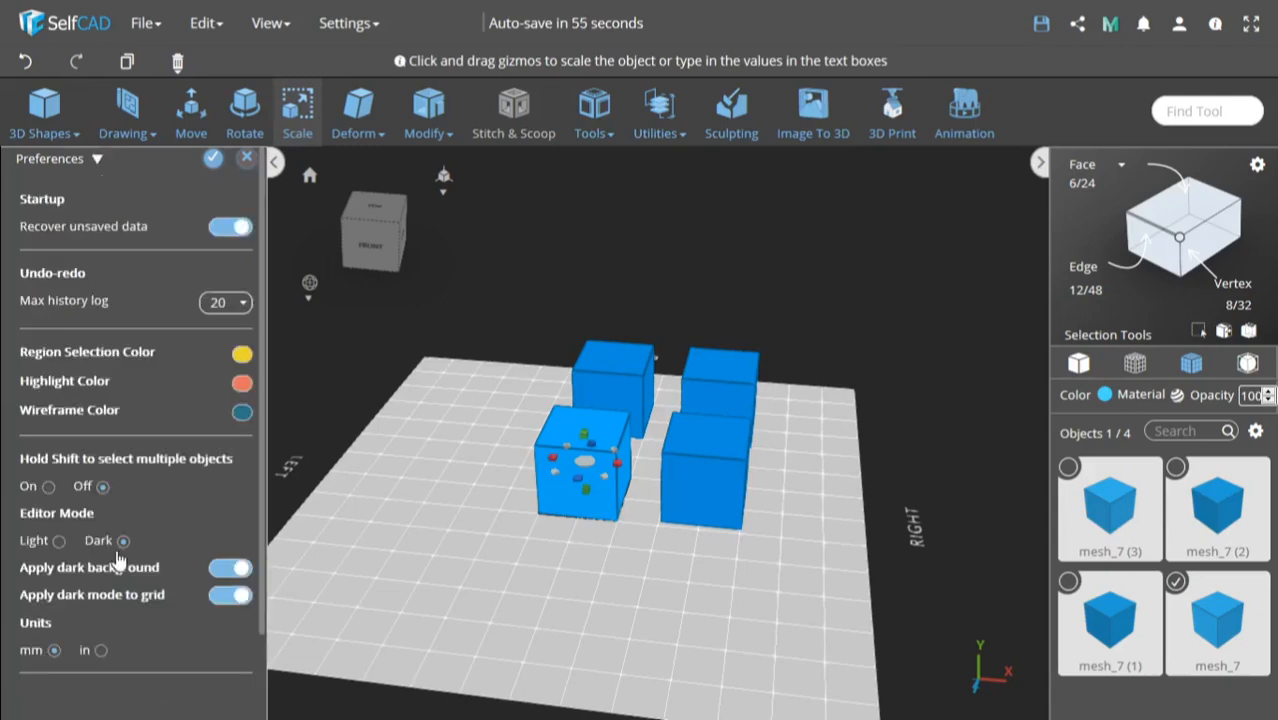
pyautogui.click(101, 650)
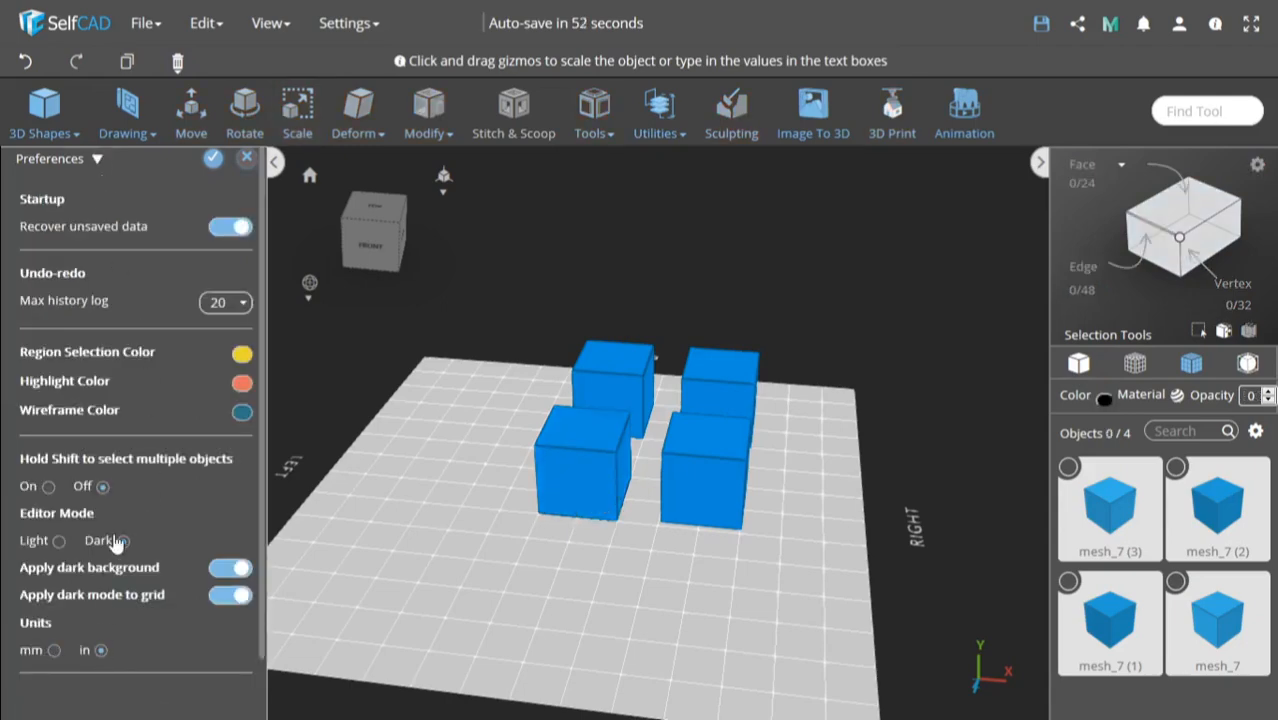
pyautogui.click(585, 475)
pyautogui.click(298, 115)
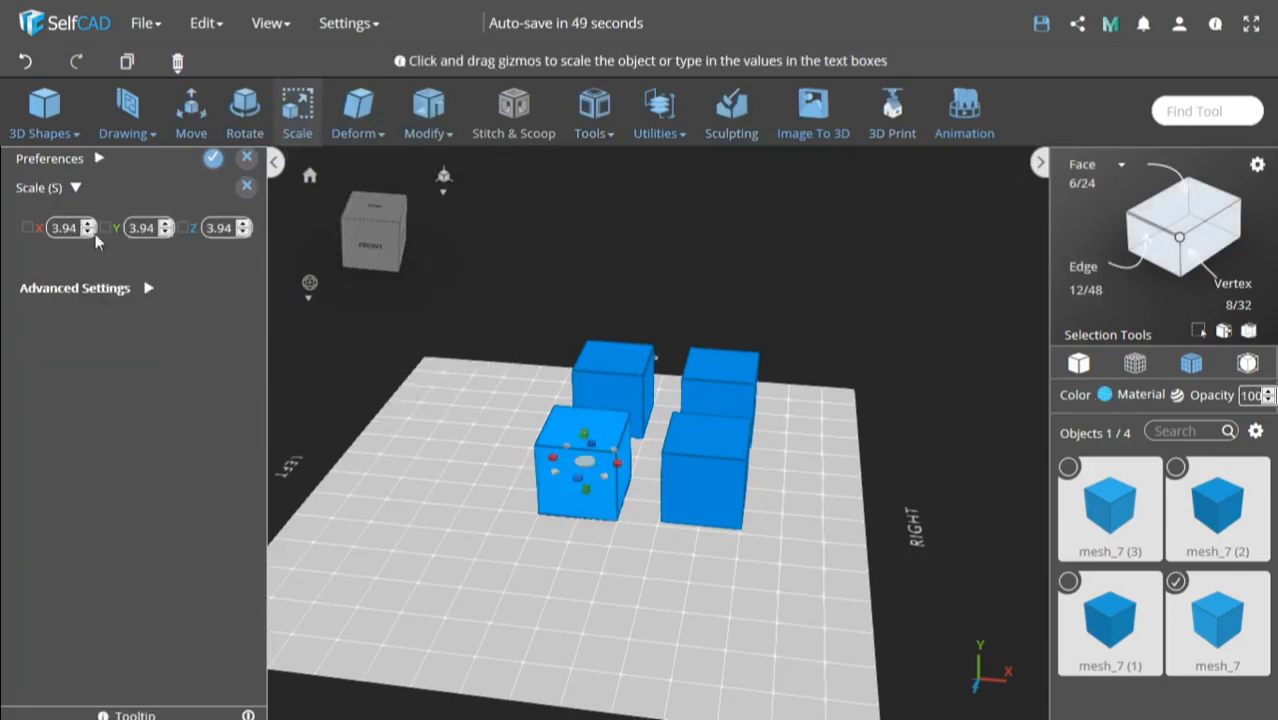
pyautogui.click(246, 186)
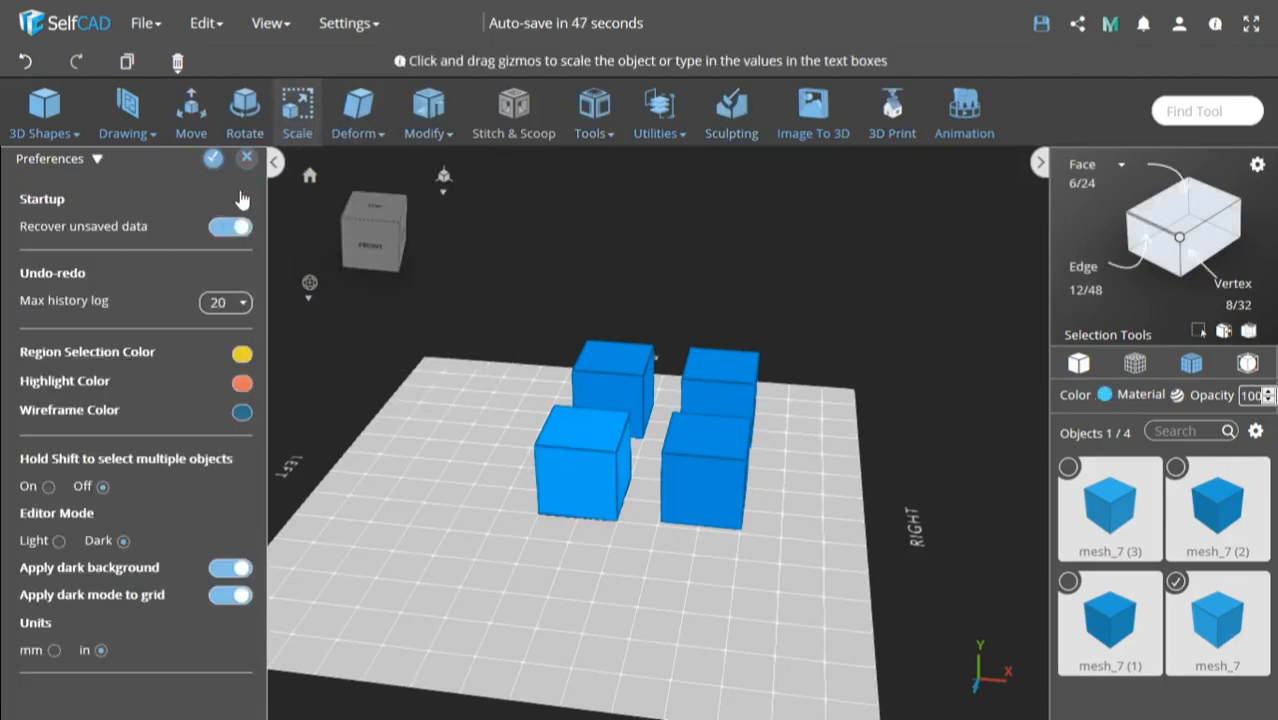
# Restore the default preferences and apply them.
pyautogui.scroll(-1, 220, 600)
pyautogui.click(207, 674)
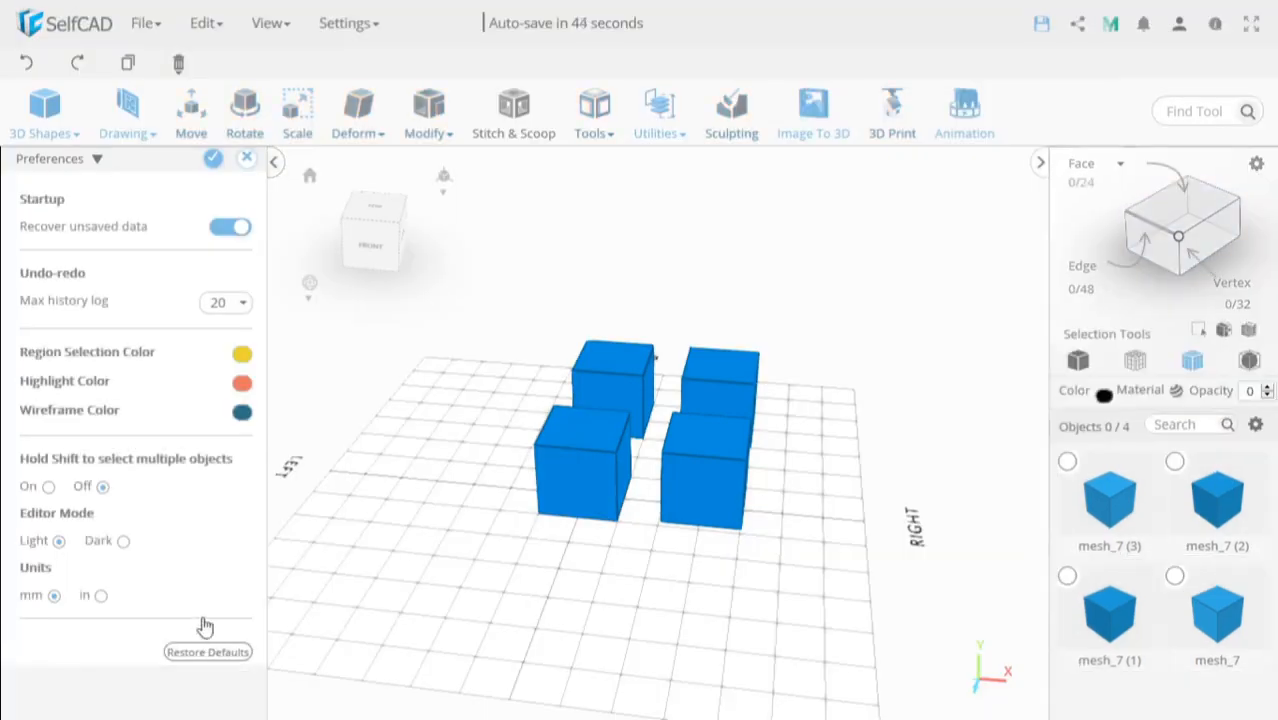
pyautogui.click(211, 161)
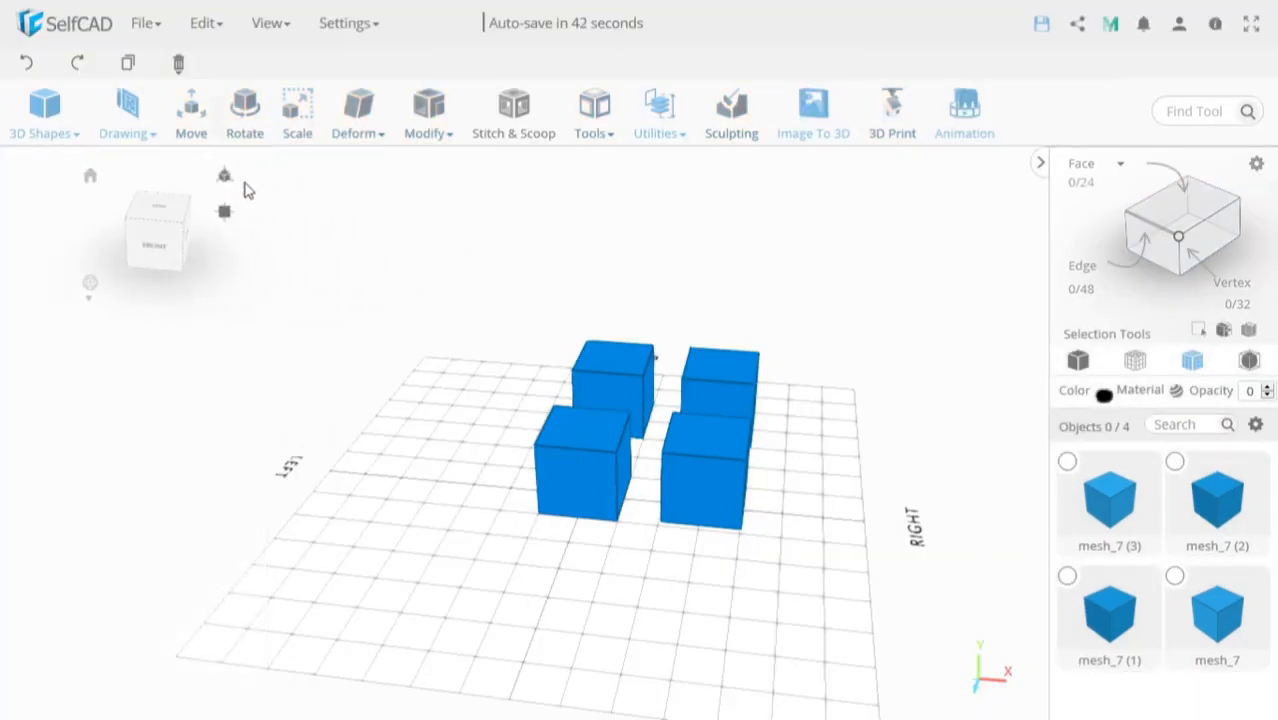
# Open the environment settings and set Vignette Pass to 100 and Ambient Light to 34.
pyautogui.click(344, 24)
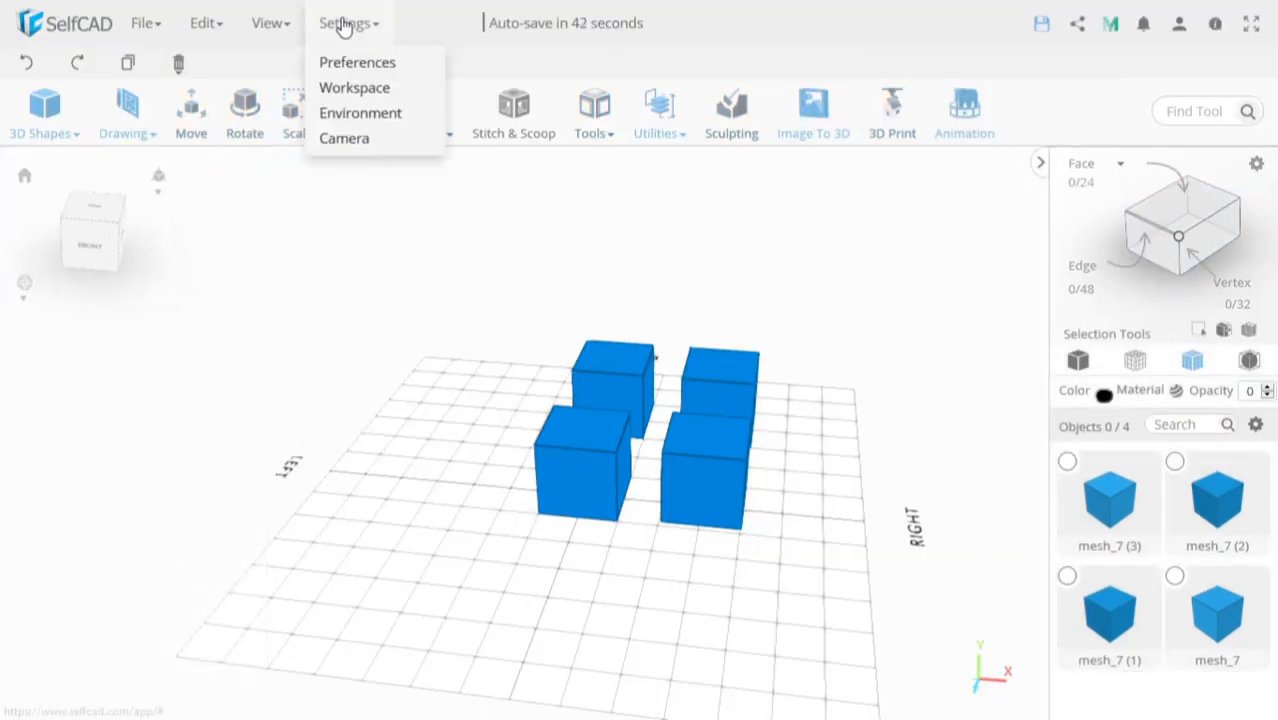
pyautogui.click(361, 117)
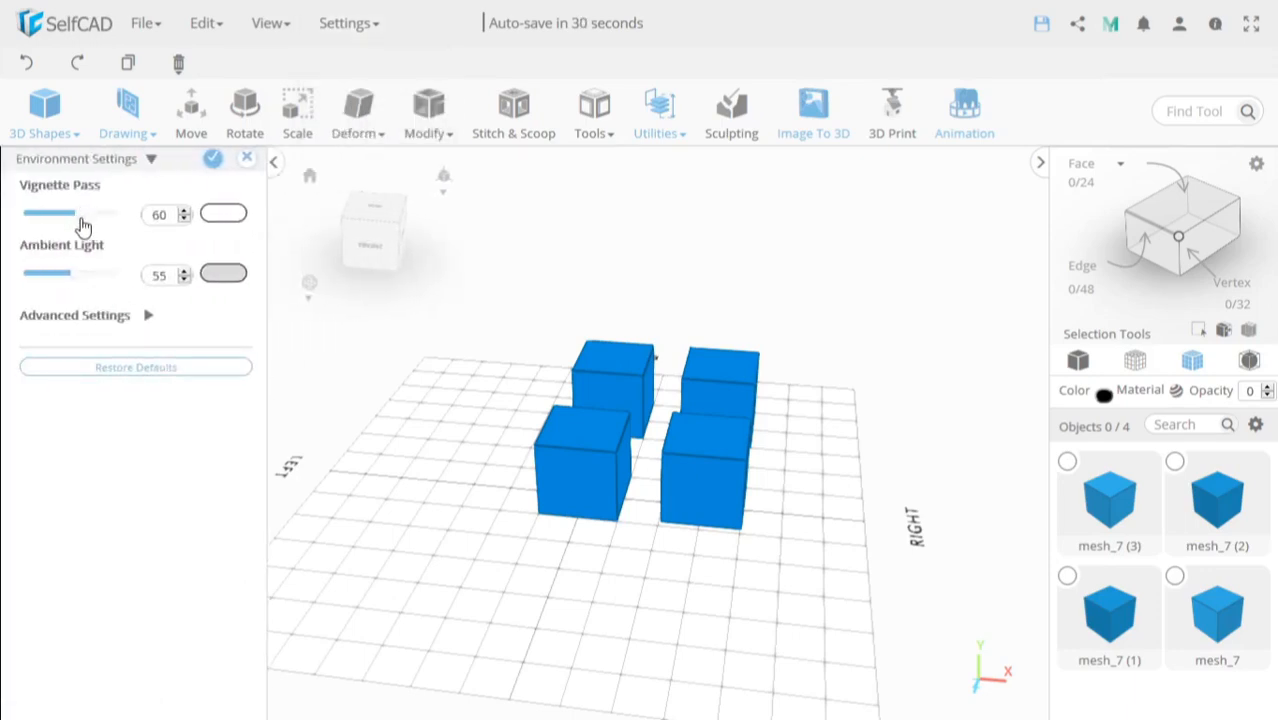
pyautogui.moveTo(79, 220); pyautogui.dragTo(122, 240)
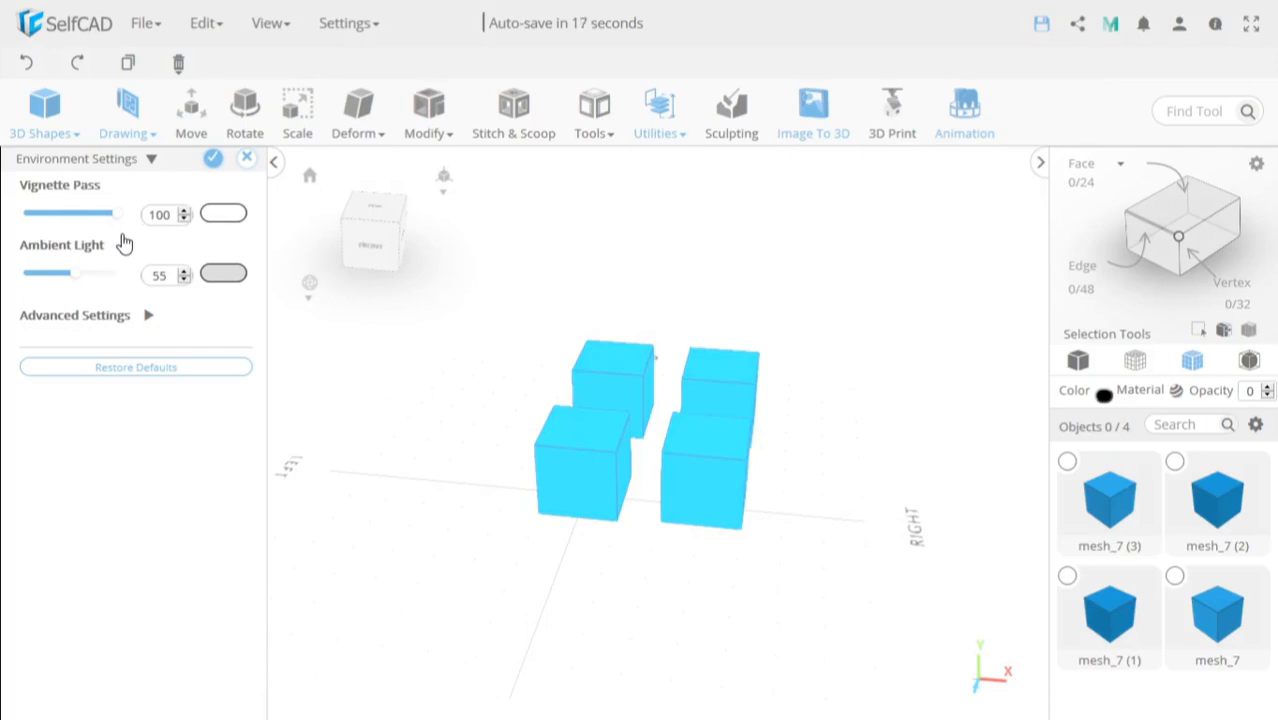
pyautogui.moveTo(77, 285)
pyautogui.mouseDown()
pyautogui.moveTo(114, 286)
pyautogui.moveTo(6, 294)
pyautogui.moveTo(82, 283)
pyautogui.mouseUp()
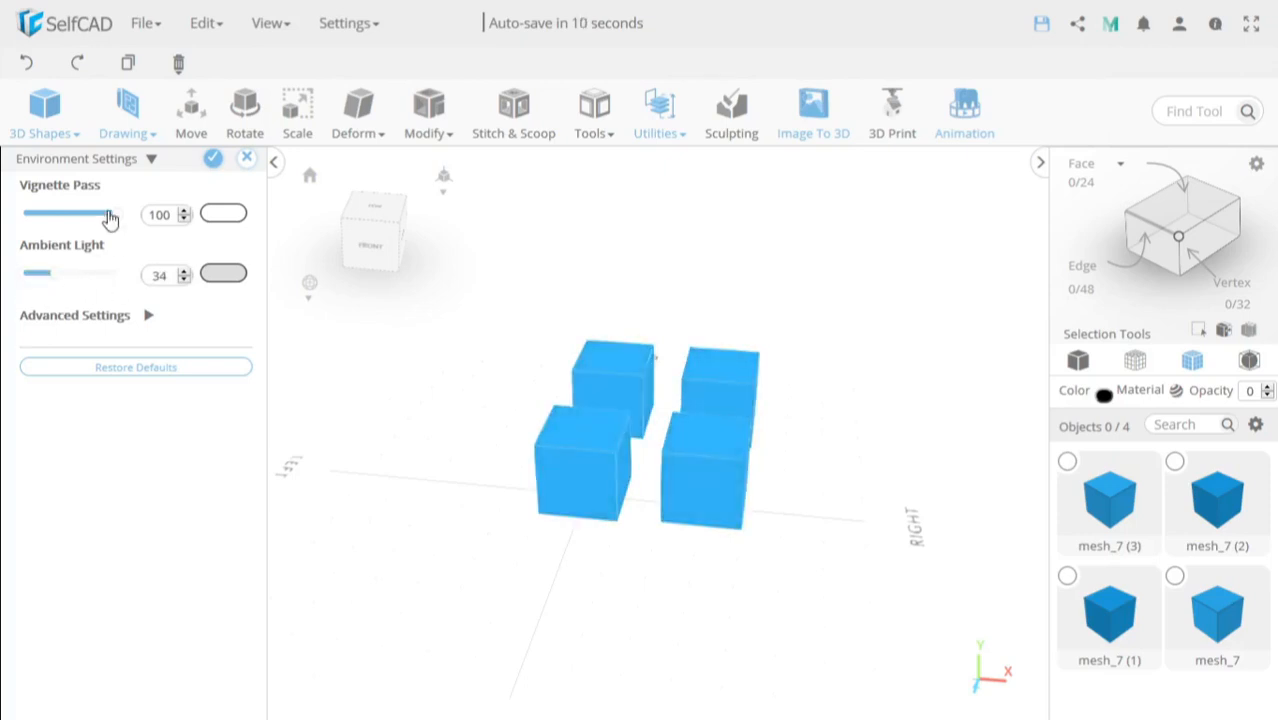
# Set Vignette Pass to 31 and Ambient Light to 69.
pyautogui.moveTo(108, 210); pyautogui.dragTo(55, 212)
pyautogui.moveTo(34, 277); pyautogui.dragTo(99, 313)
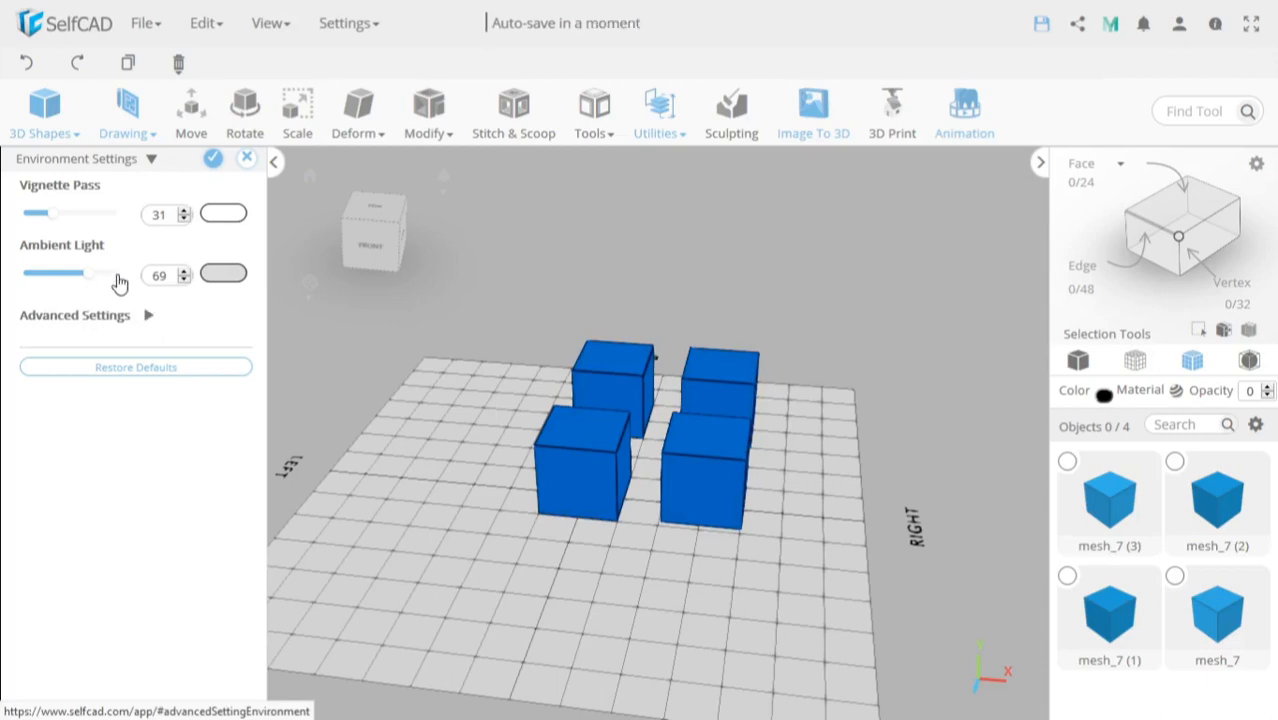
# Enable the Camera, Key, Fill and Back scene lights in the advanced environment settings.
pyautogui.click(148, 318)
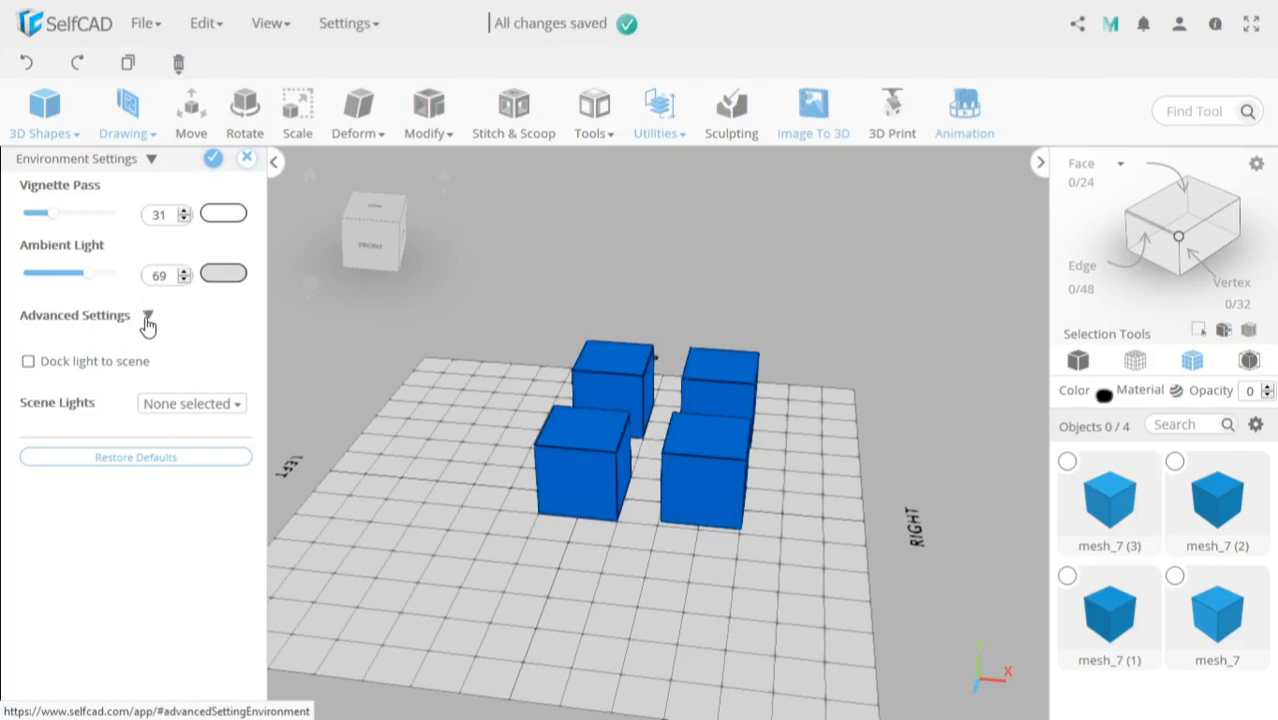
pyautogui.click(181, 408)
pyautogui.click(178, 430)
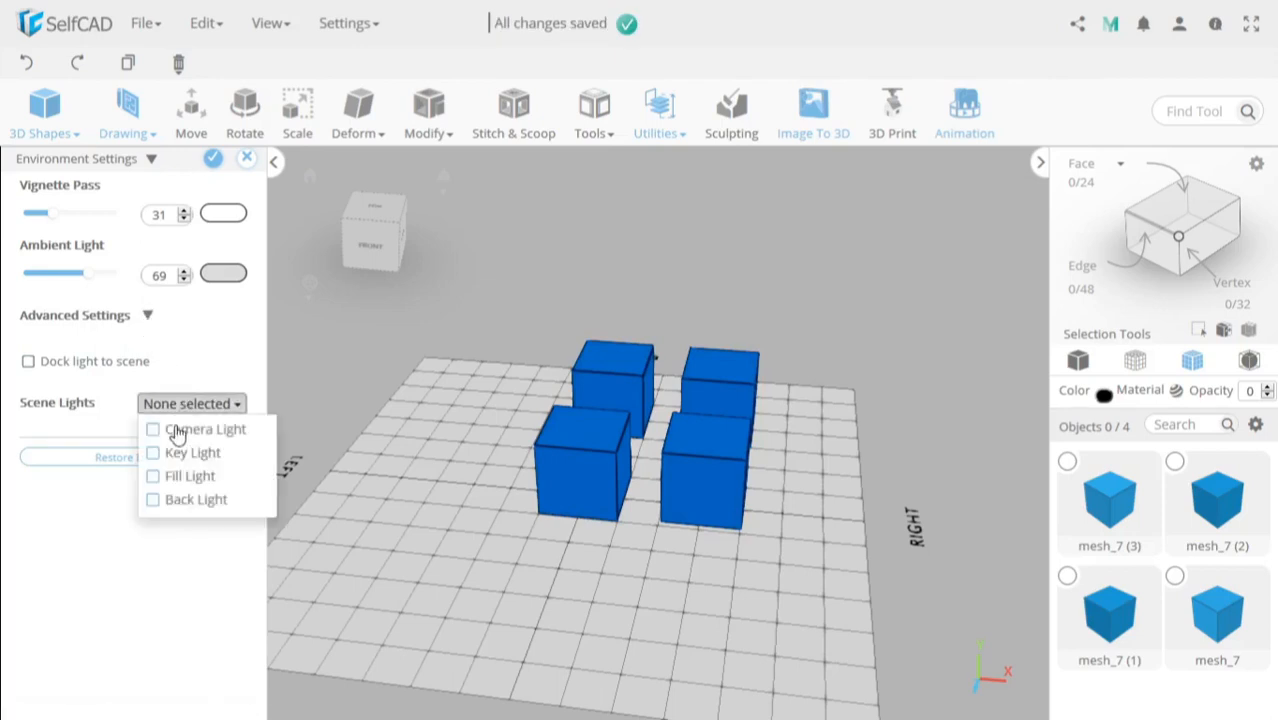
pyautogui.click(155, 452)
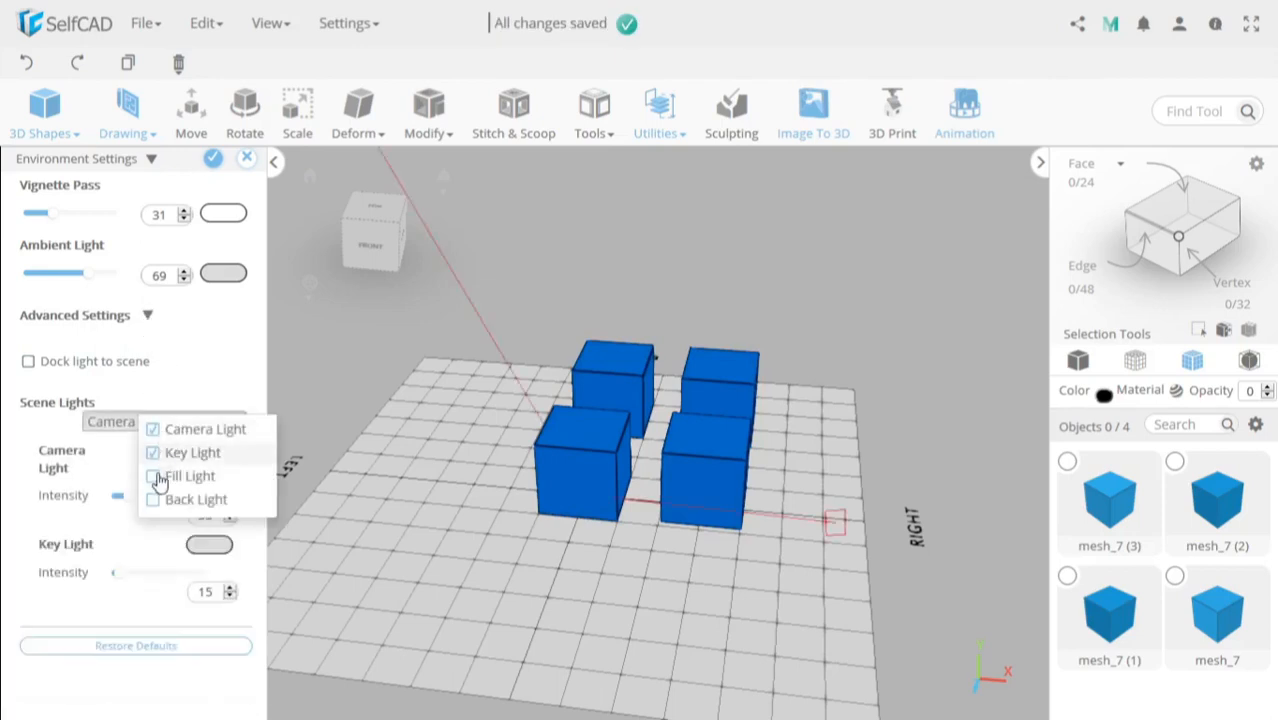
pyautogui.click(155, 476)
pyautogui.click(155, 500)
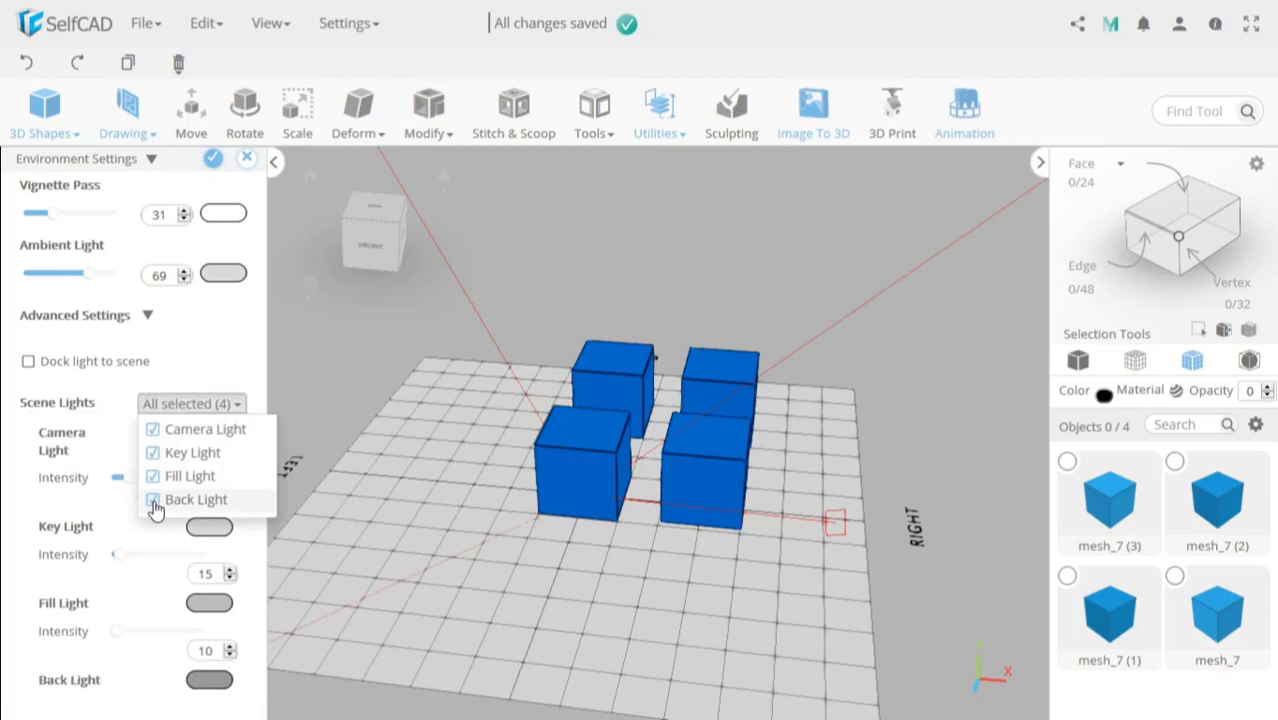
pyautogui.click(205, 370)
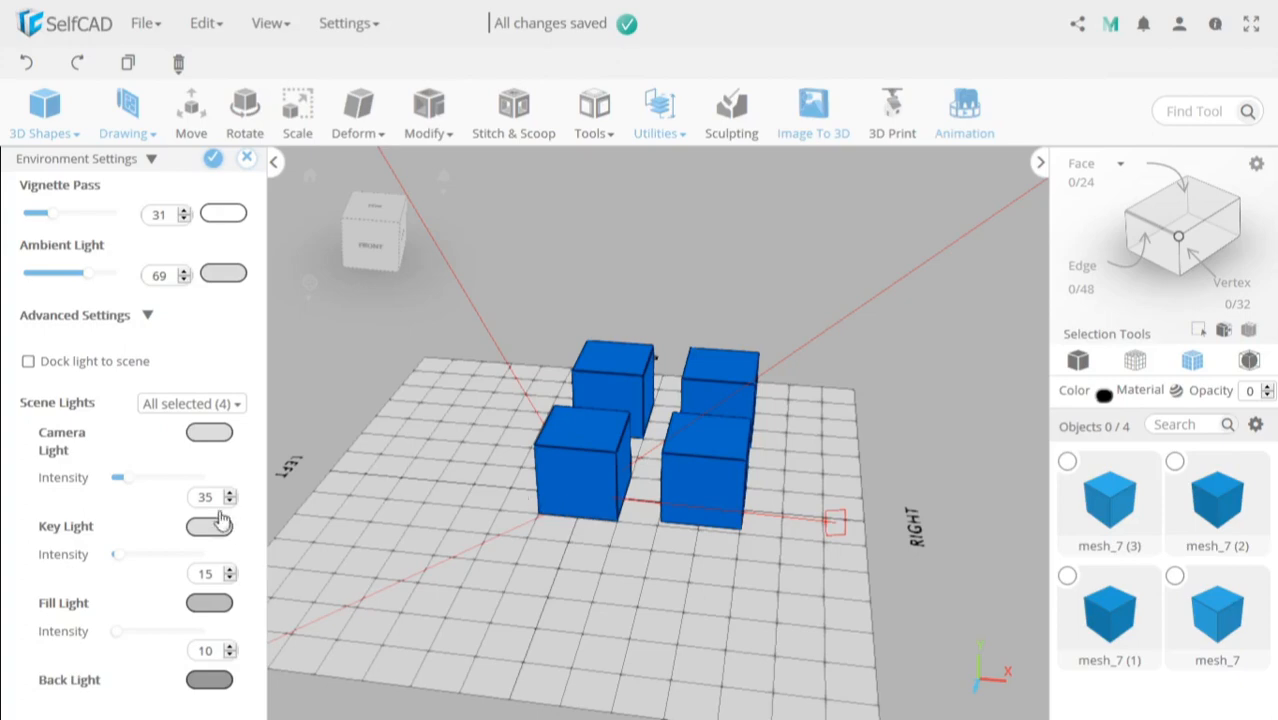
# Set the Camera Light intensity to 200 and examine the cubes' lighting from another angle.
pyautogui.moveTo(125, 491); pyautogui.dragTo(203, 490)
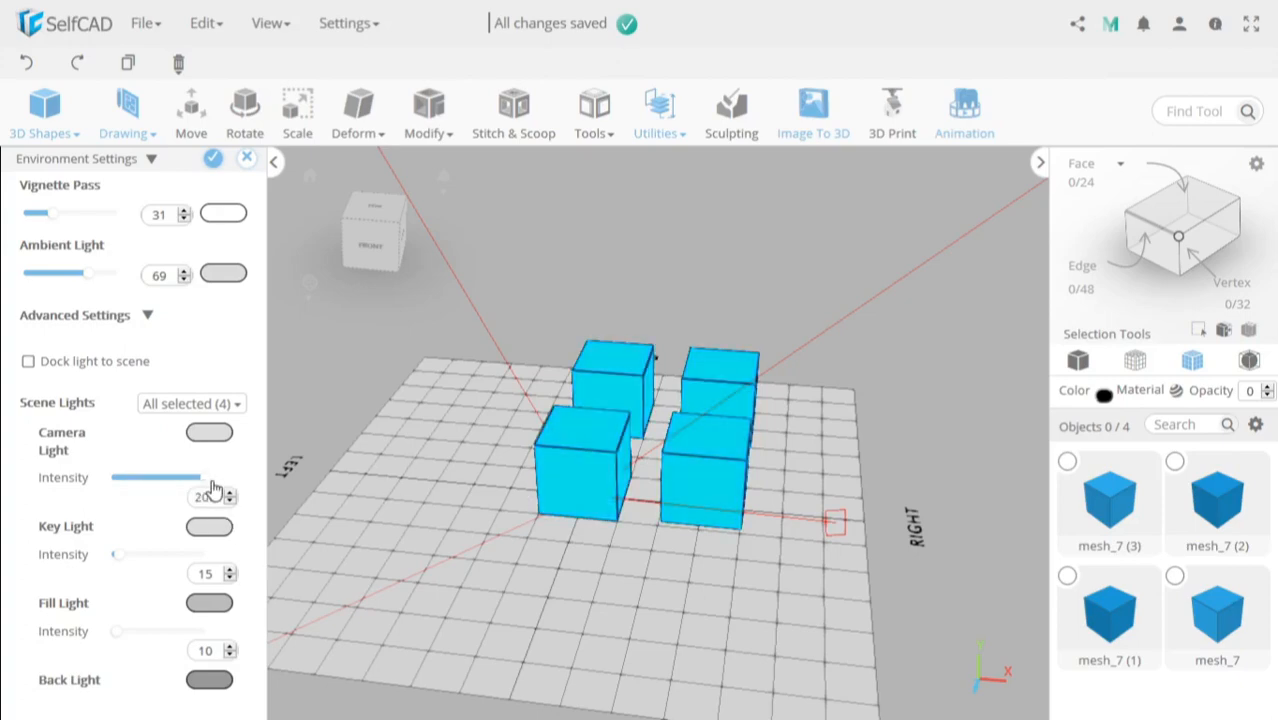
pyautogui.moveTo(430, 520); pyautogui.dragTo(560, 510)
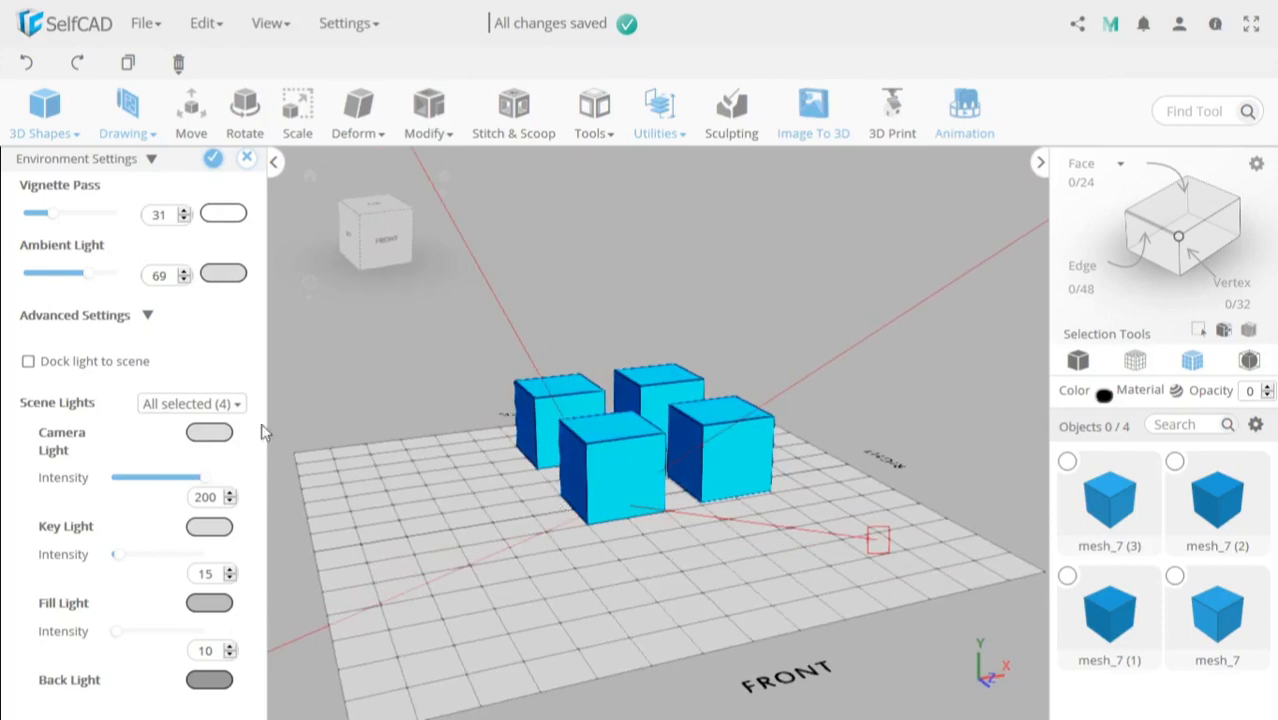
# Dock the light to the scene, examine the cubes' lighting from other sides, and undock it again.
pyautogui.click(28, 362)
pyautogui.moveTo(428, 530); pyautogui.dragTo(632, 498)
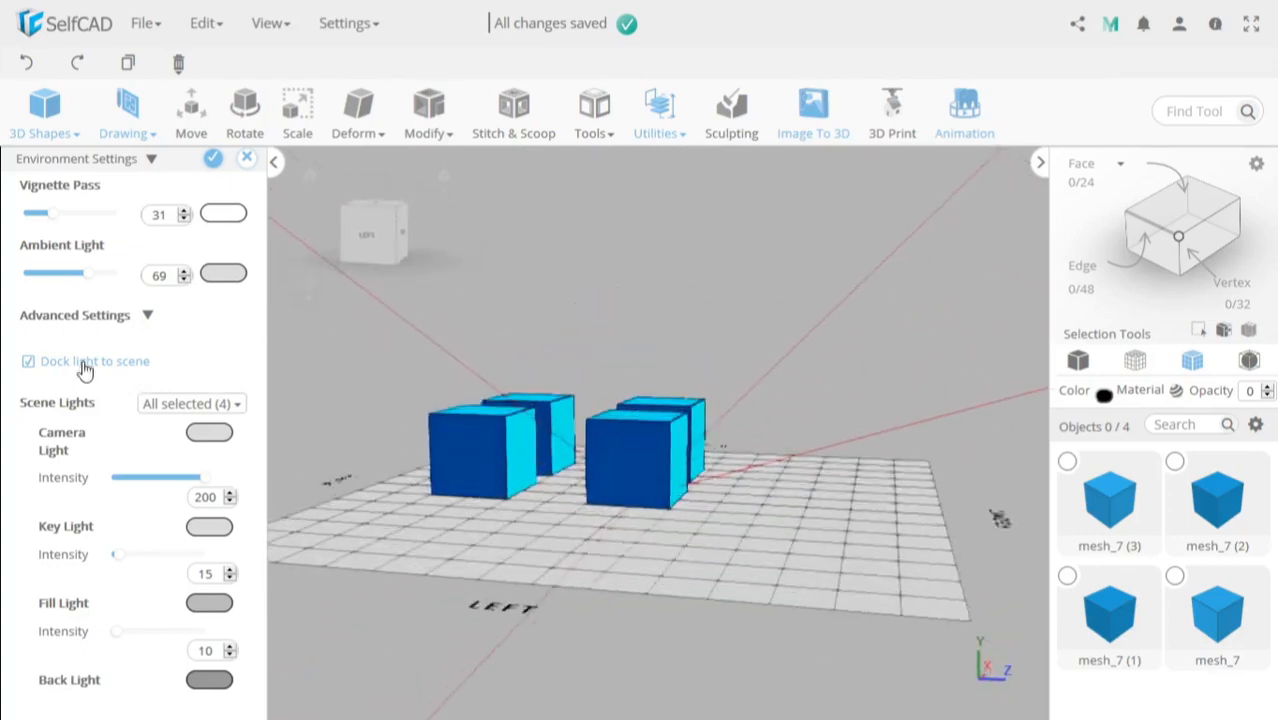
pyautogui.click(29, 362)
pyautogui.moveTo(538, 501); pyautogui.dragTo(273, 508)
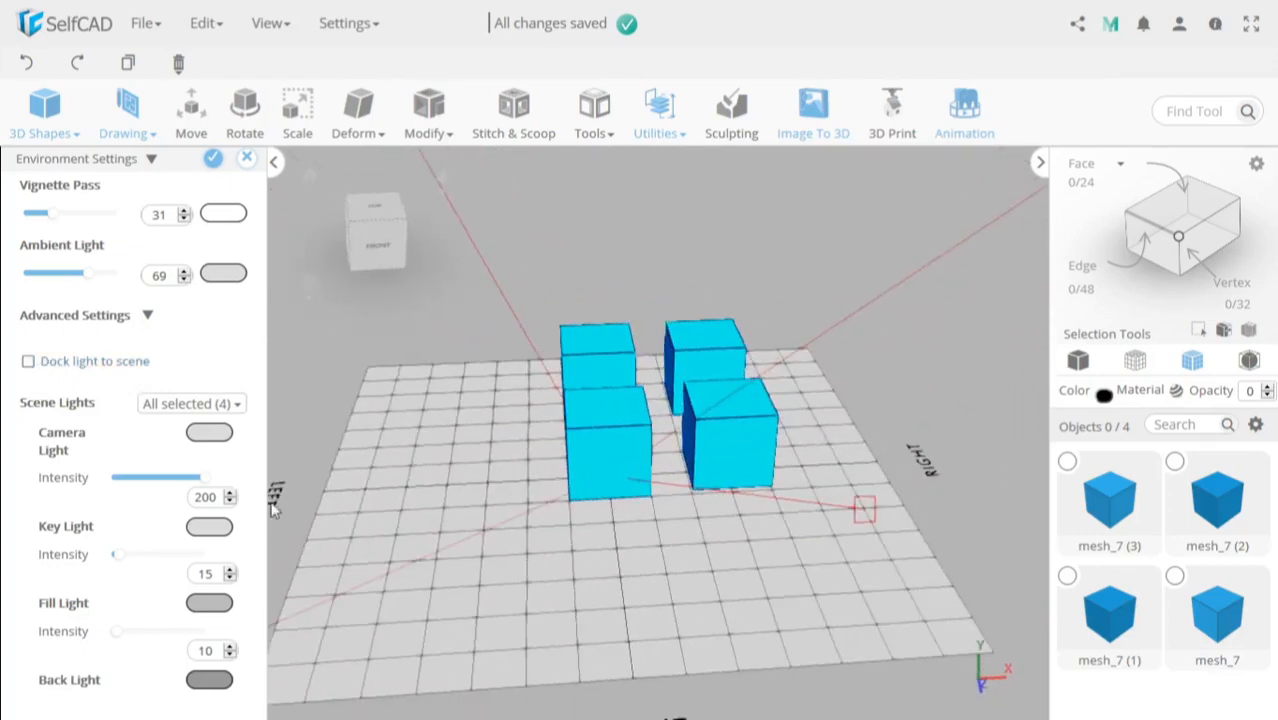
# Change the Camera Light colour to yellow and apply the environment settings.
pyautogui.click(218, 440)
pyautogui.click(318, 667)
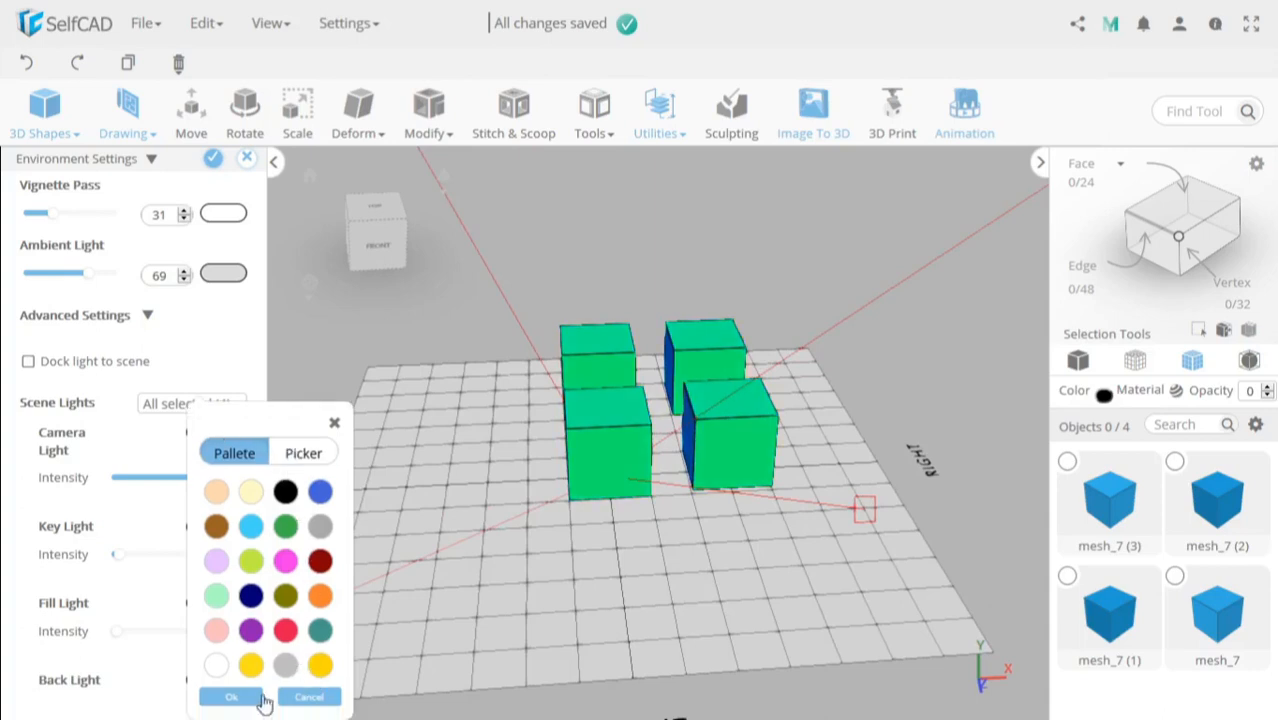
pyautogui.click(243, 698)
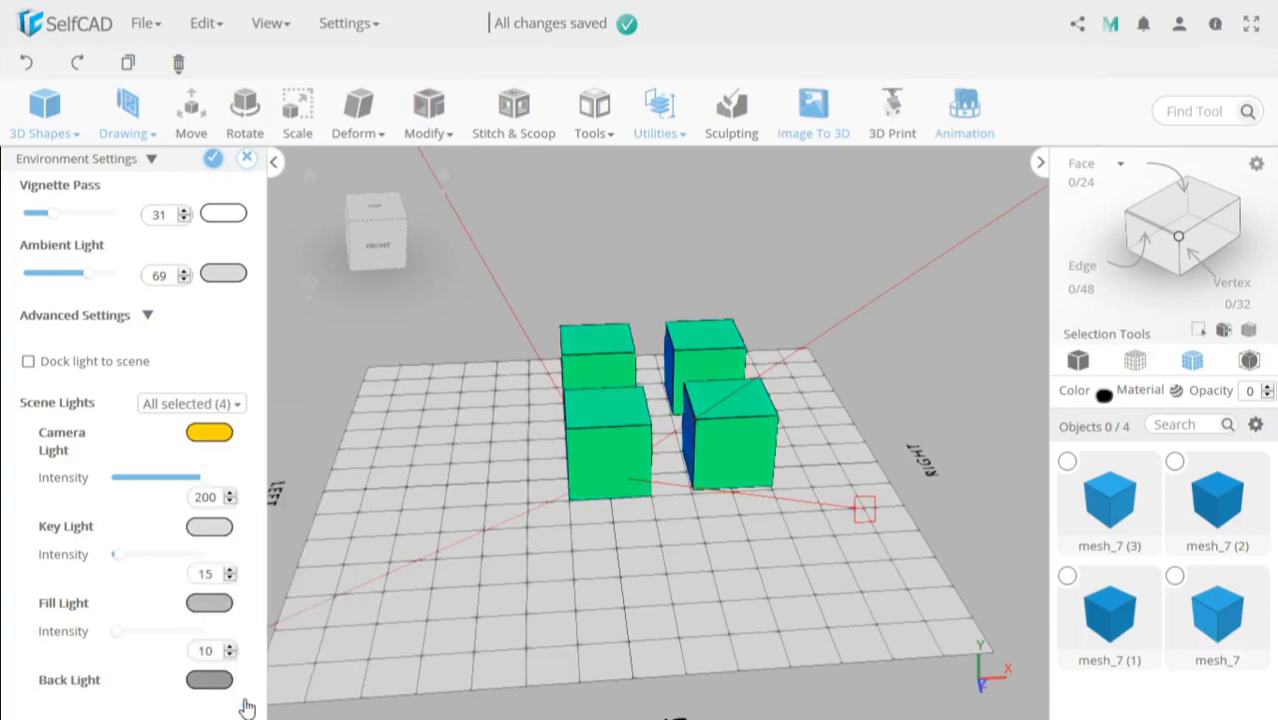
pyautogui.click(215, 165)
# In the camera settings, set Position Y to 729 and Look At Y to 102, and reset the camera.
pyautogui.click(352, 26)
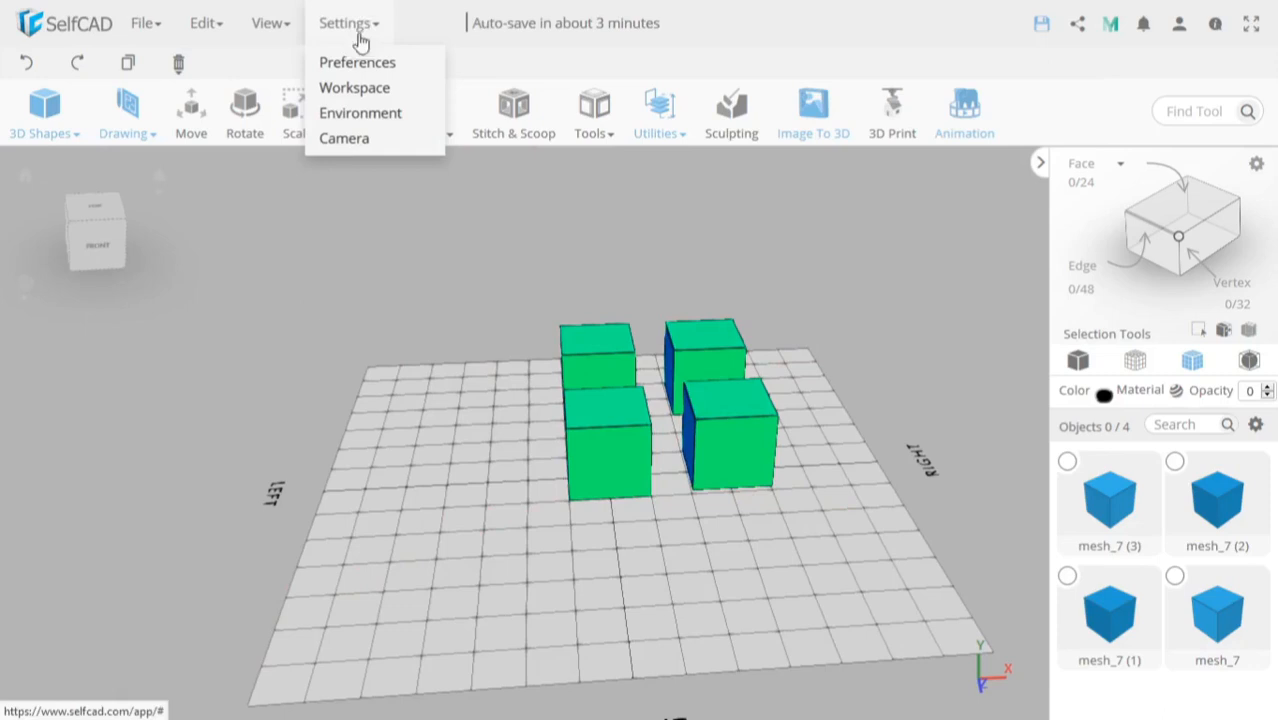
pyautogui.click(355, 146)
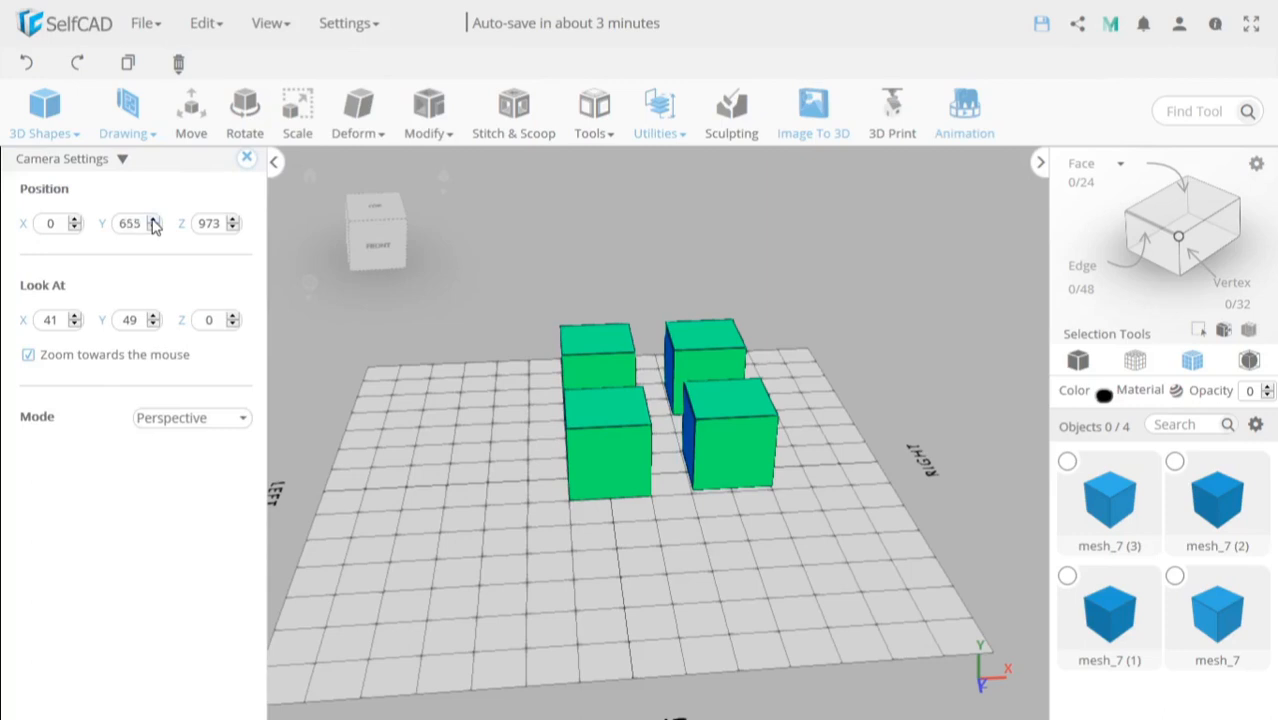
pyautogui.click(153, 221)
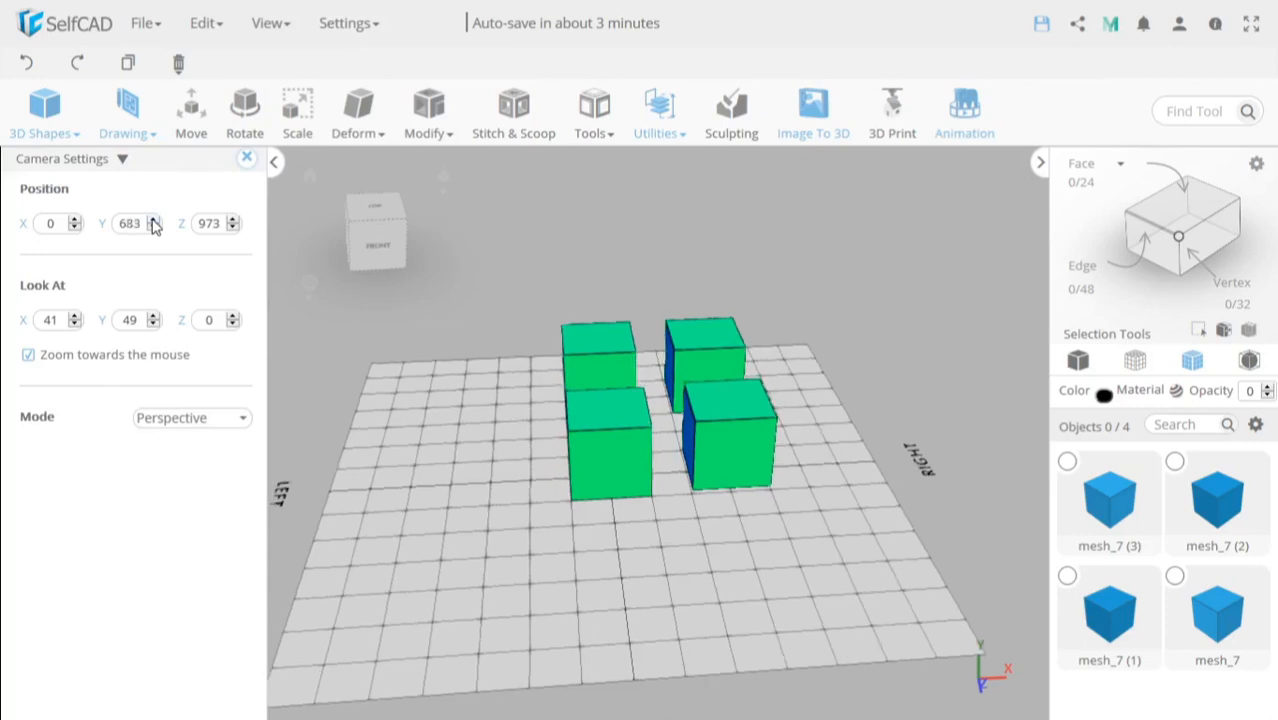
pyautogui.click(153, 221)
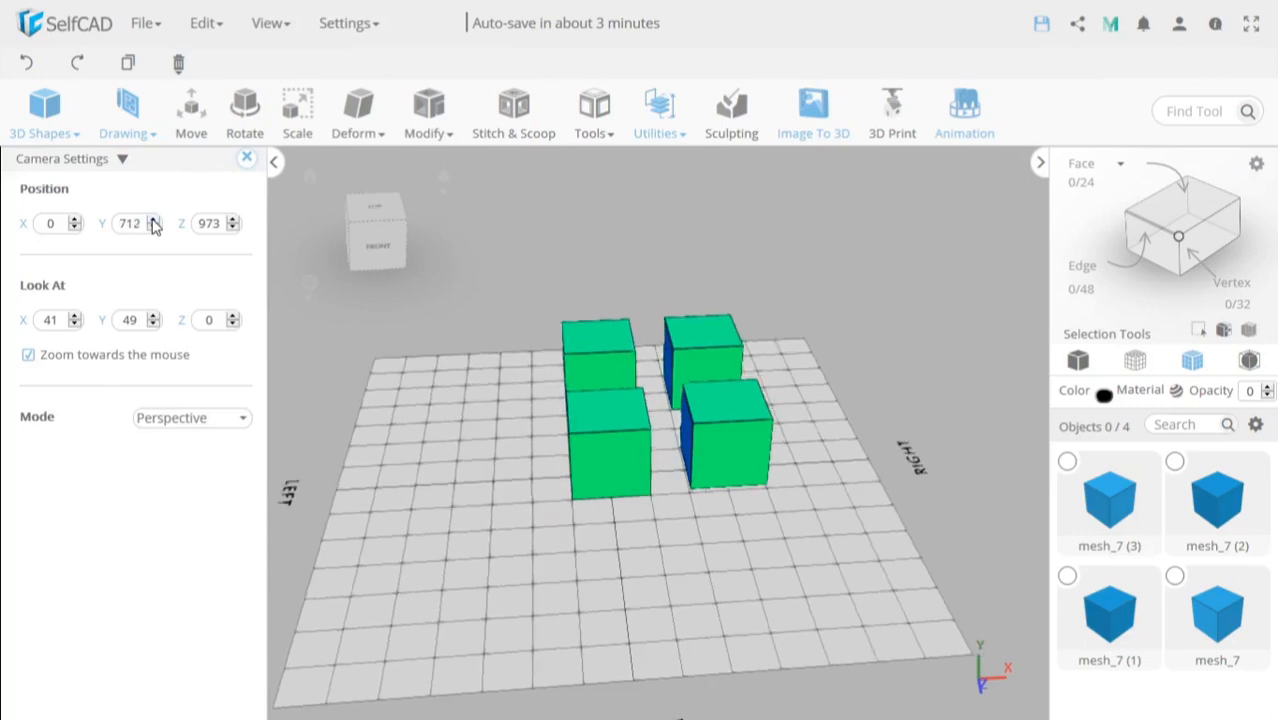
pyautogui.click(153, 221)
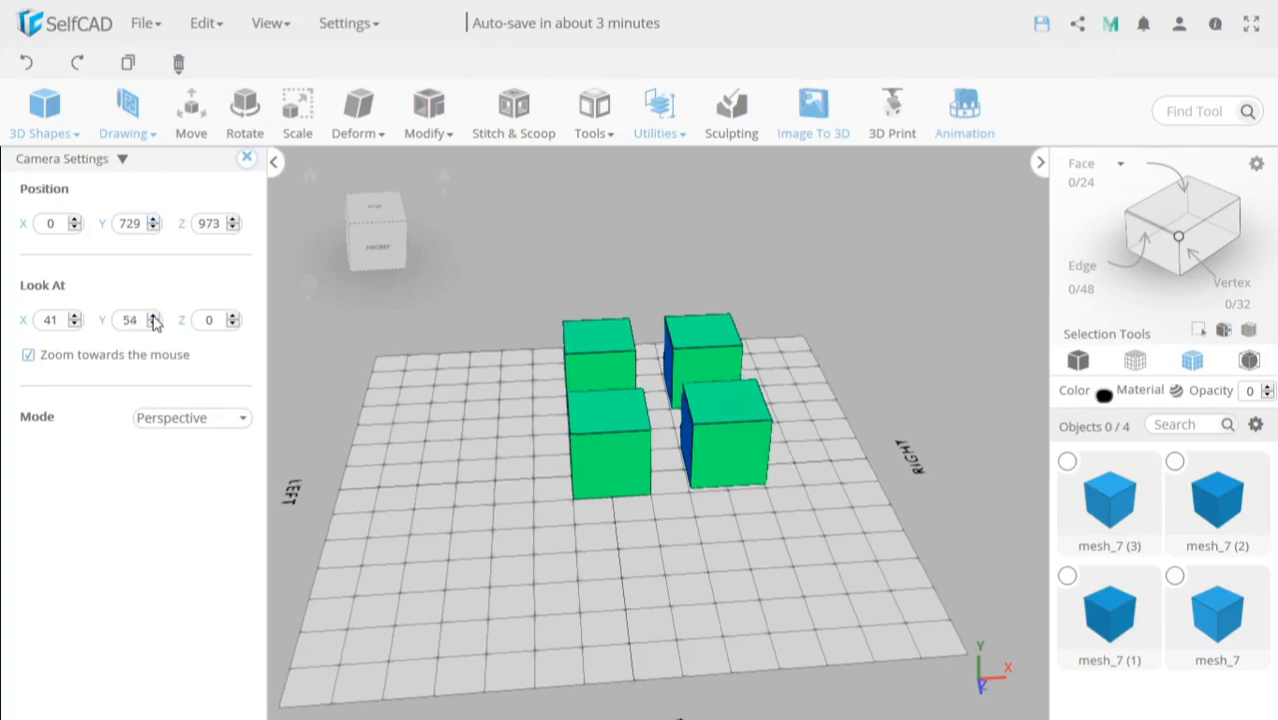
pyautogui.click(155, 316)
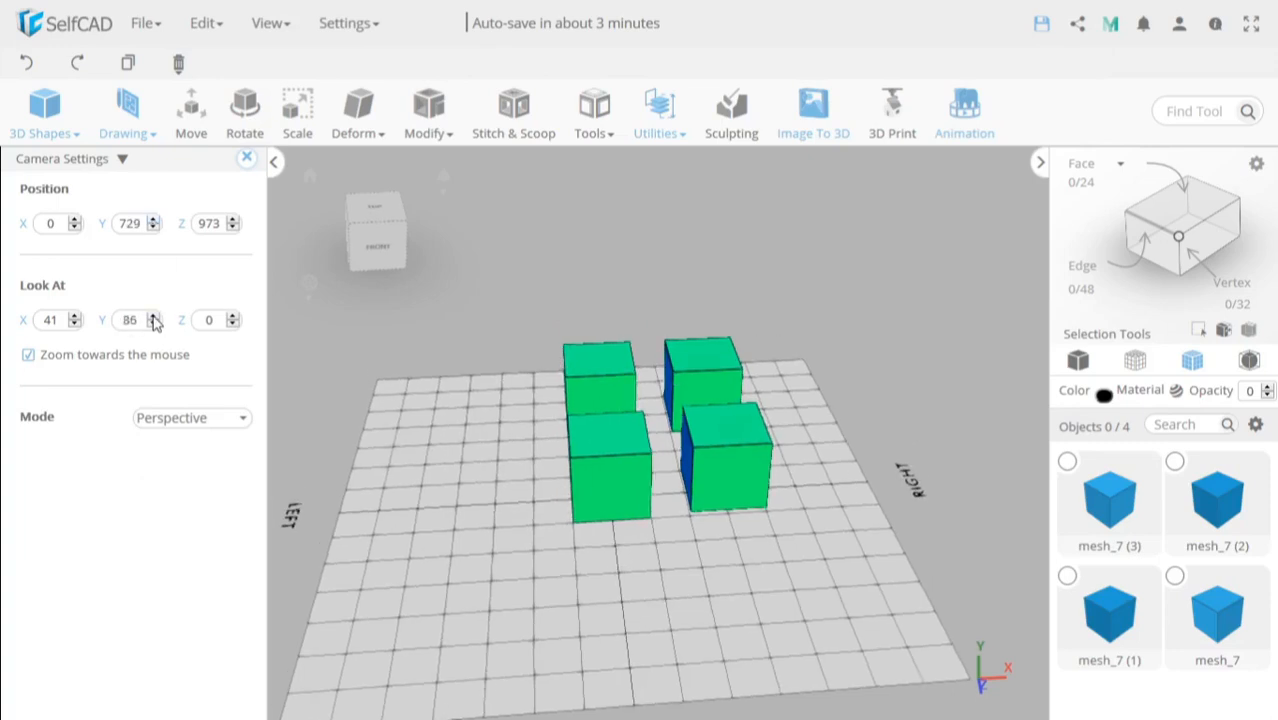
pyautogui.click(153, 316)
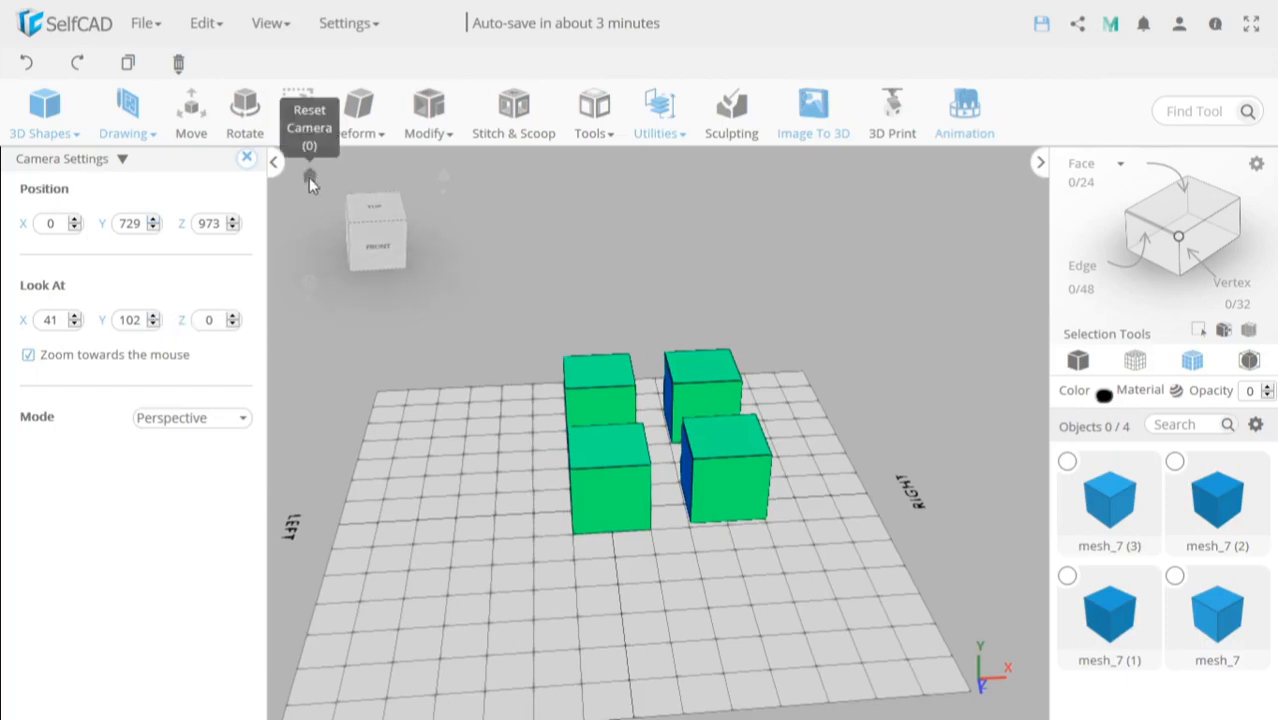
pyautogui.click(309, 177)
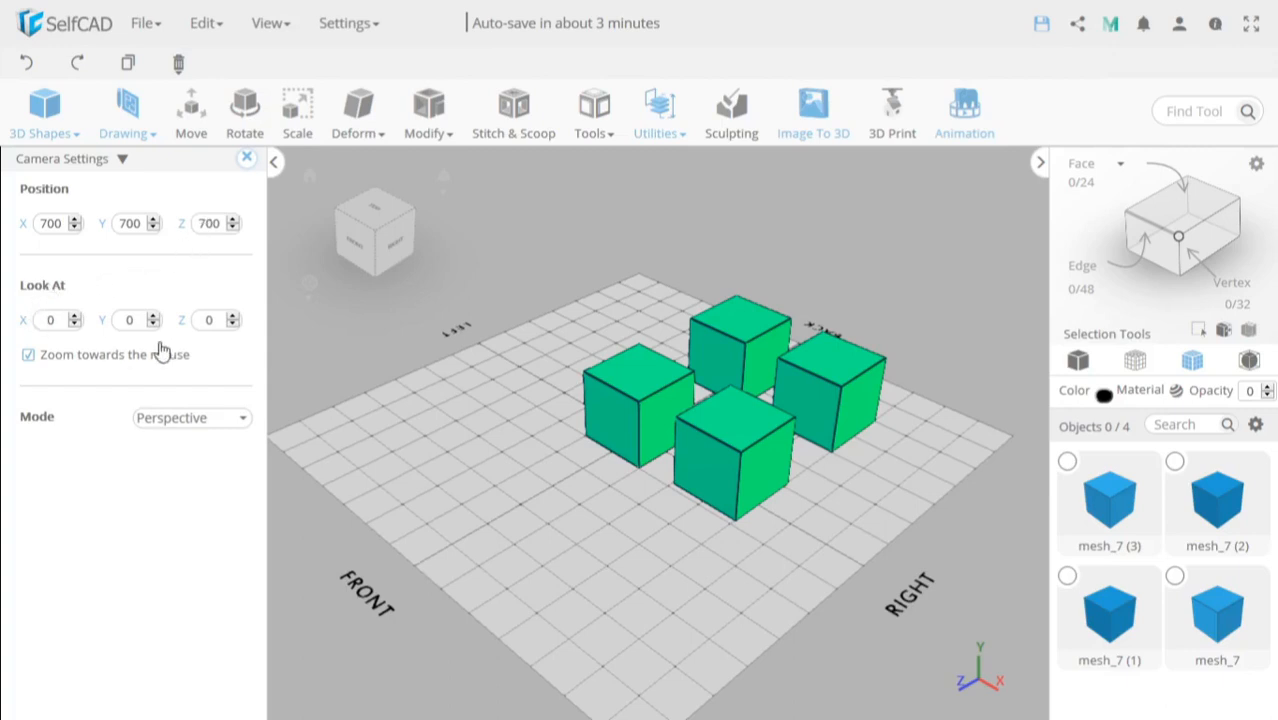
# Move the mesh_7 cube -50 along Z, try a -100 offset along Y, and close the Move tool.
pyautogui.click(637, 410)
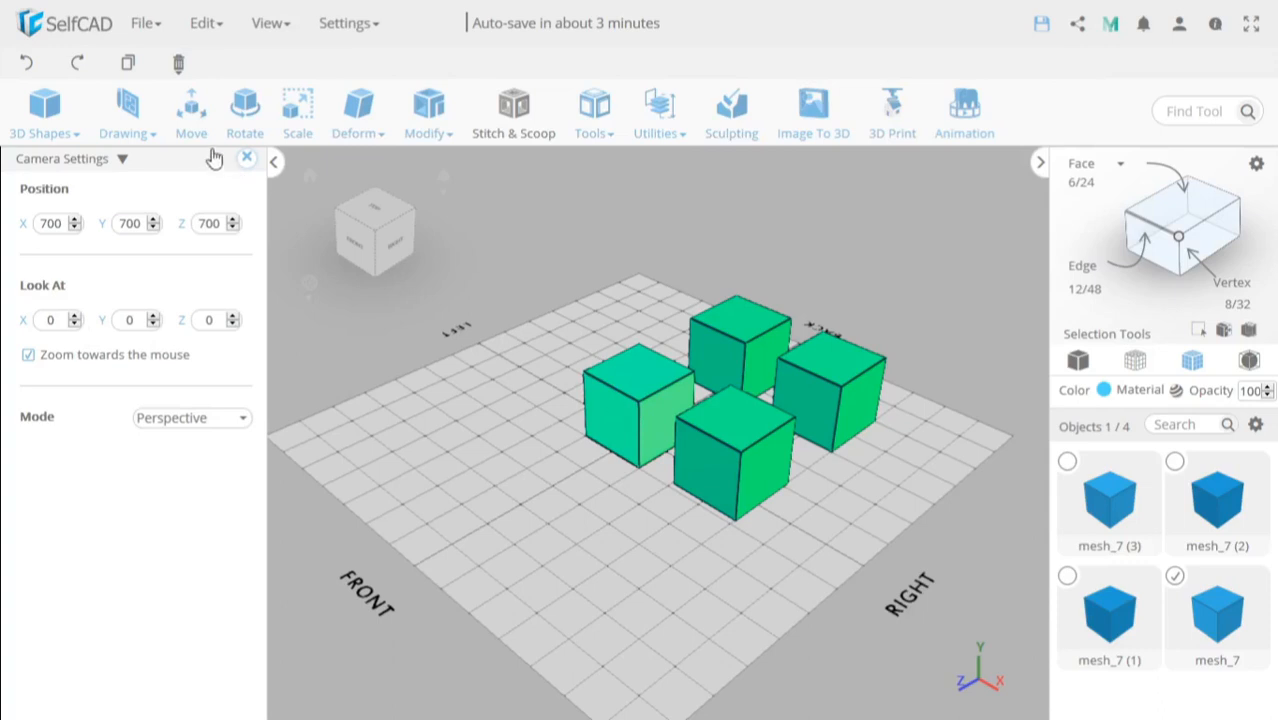
pyautogui.click(193, 112)
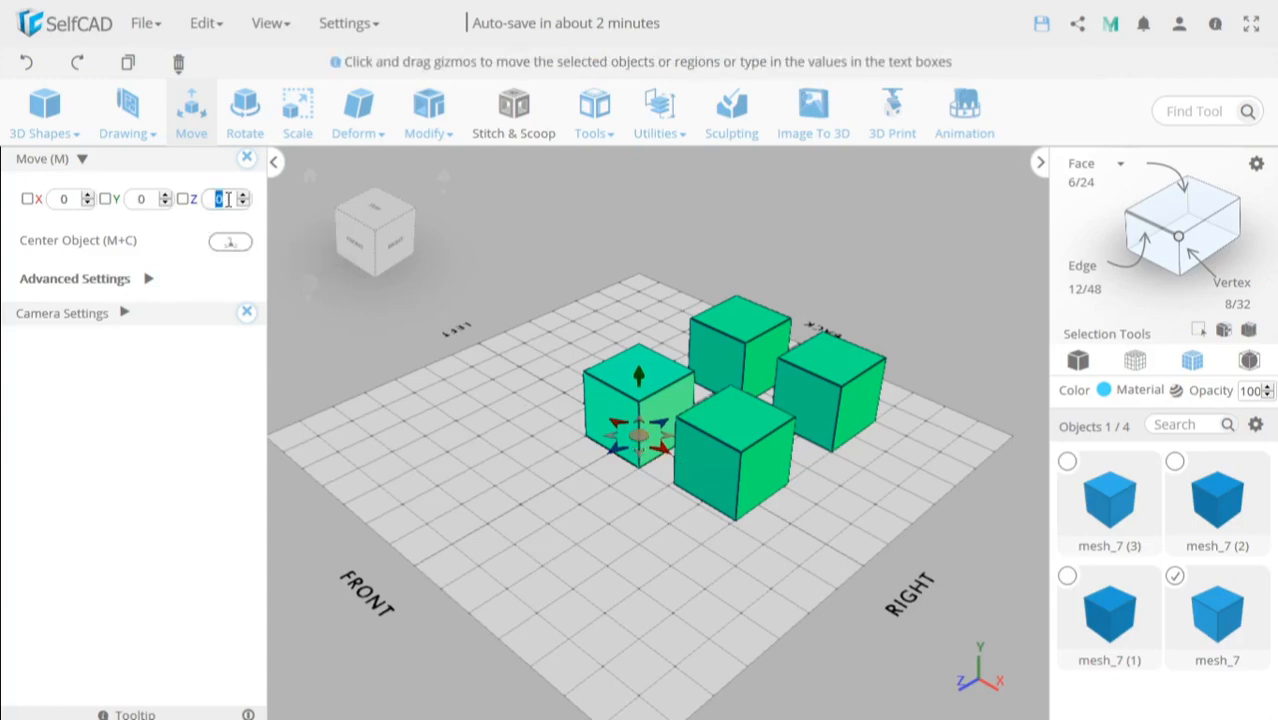
pyautogui.write('-50')
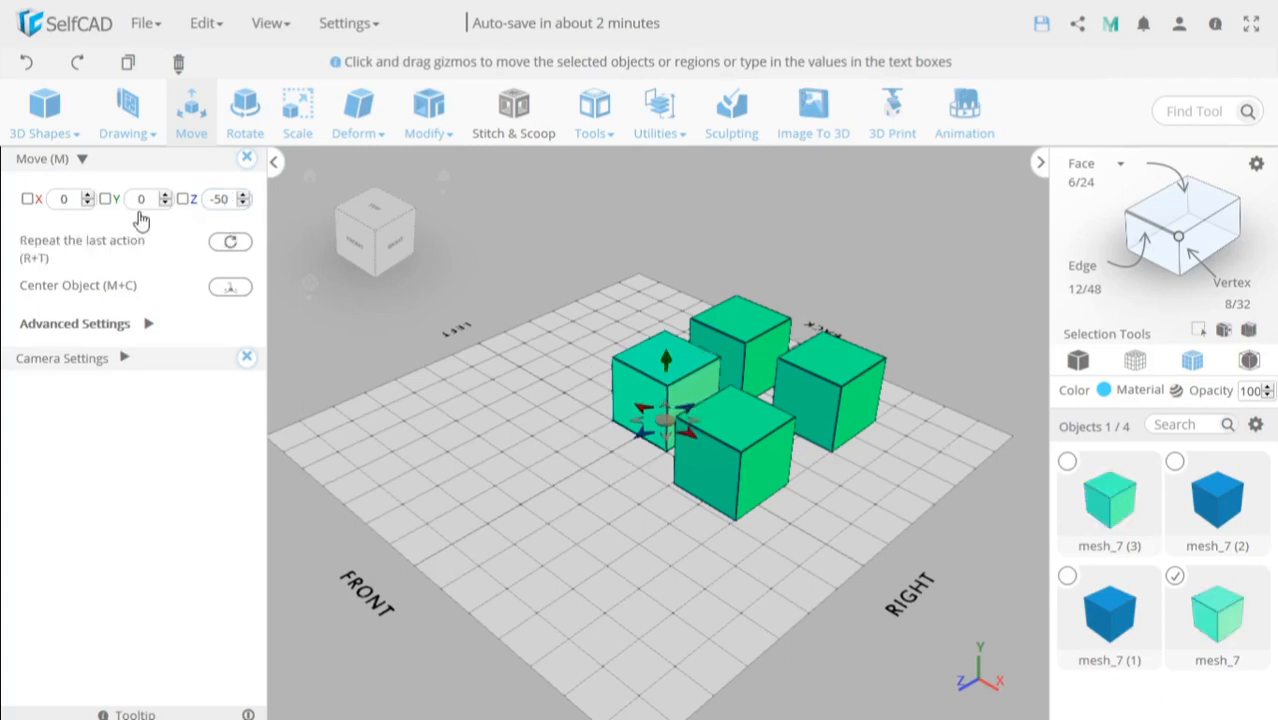
pyautogui.write('-100')
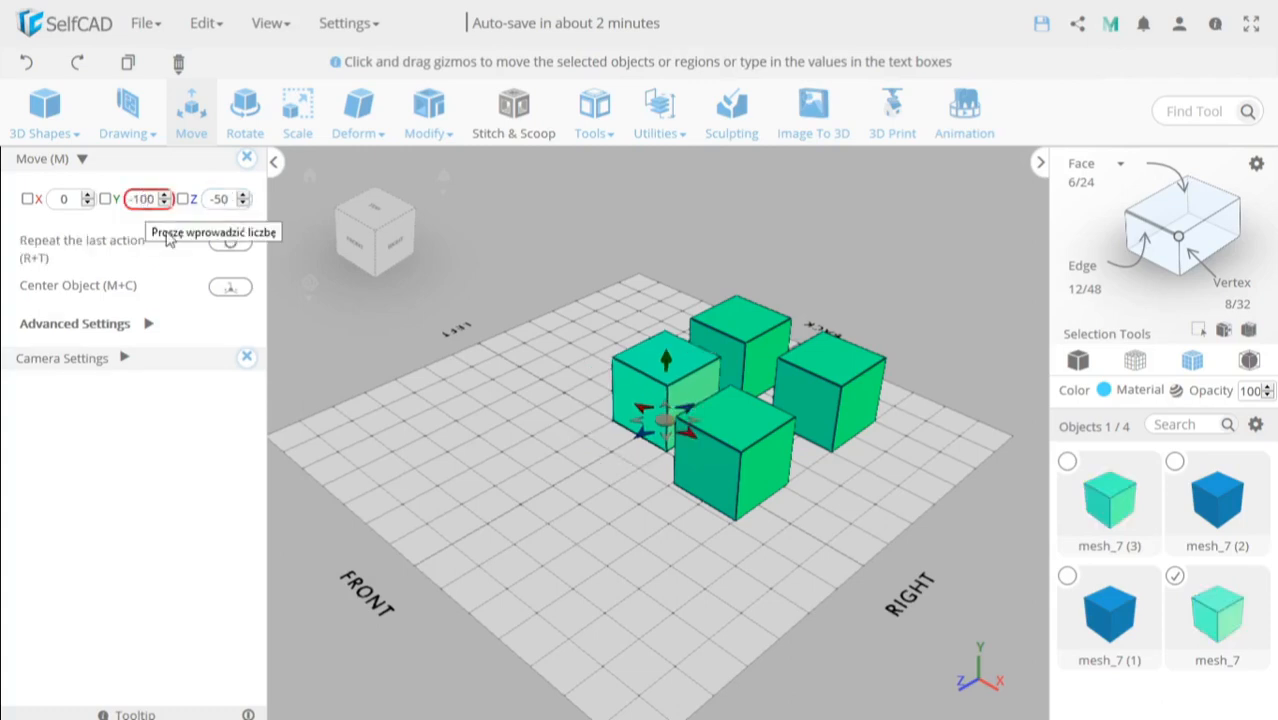
pyautogui.click(169, 241)
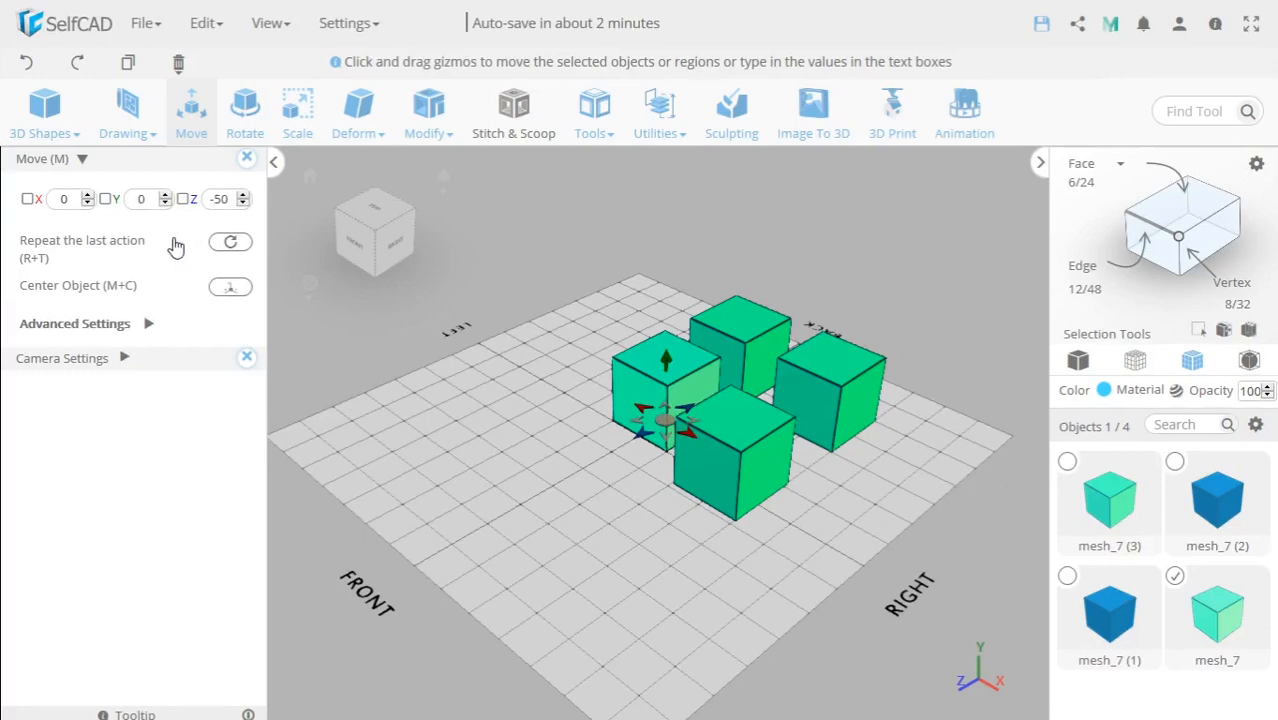
pyautogui.click(247, 161)
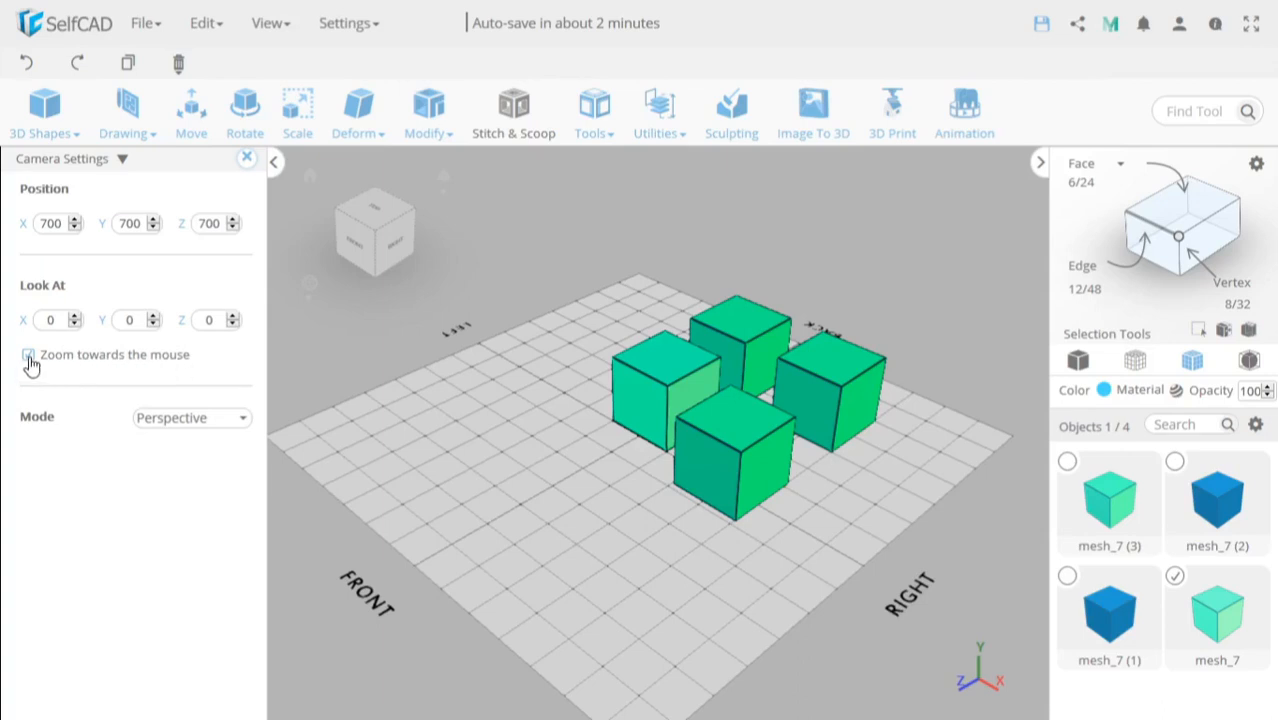
# Disable zooming towards the mouse and test zooming in and out around the cubes.
pyautogui.moveTo(548, 476); pyautogui.dragTo(753, 481)
pyautogui.scroll(-5, 848, 377)
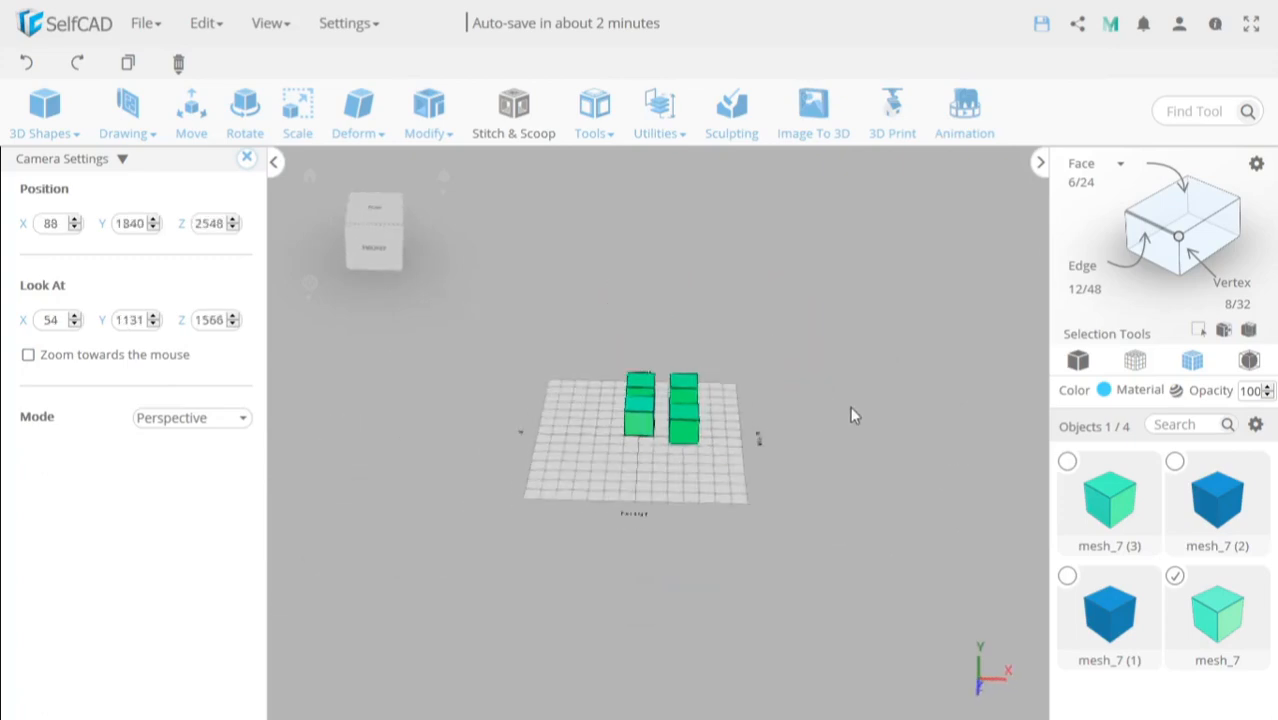
pyautogui.scroll(8, 853, 414)
pyautogui.scroll(3, 787, 405)
pyautogui.scroll(-7, 782, 526)
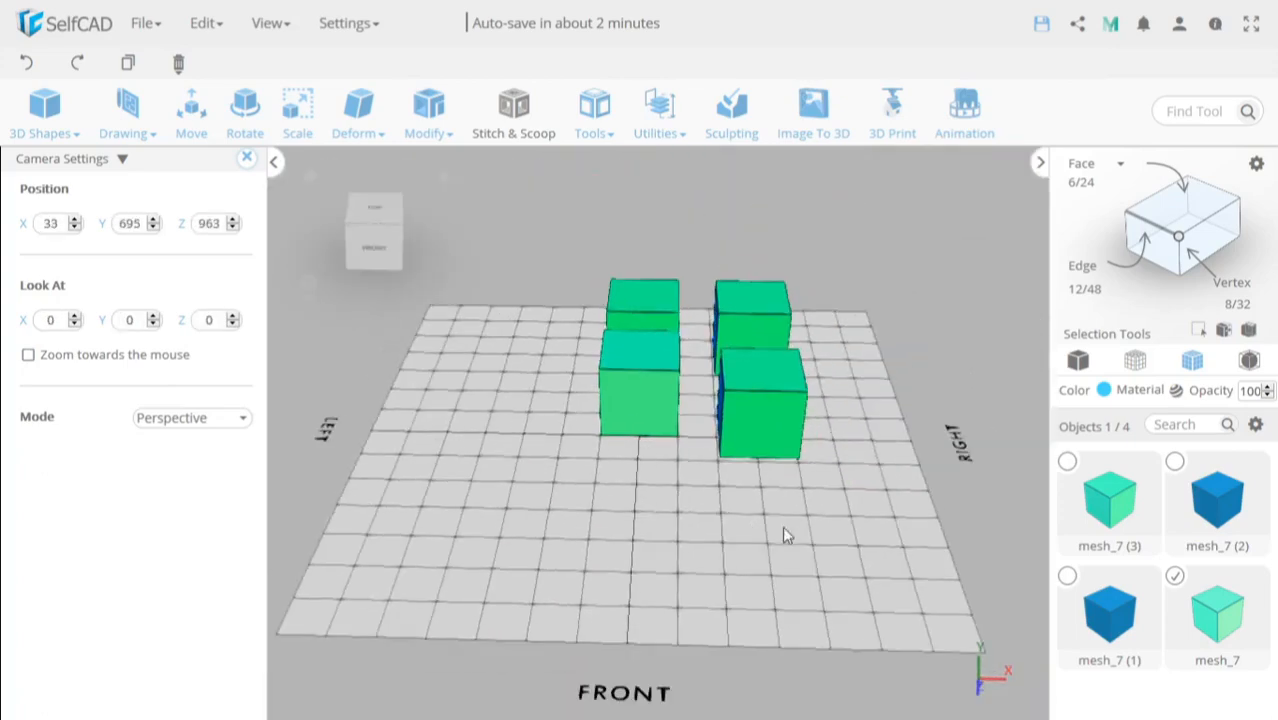
pyautogui.scroll(6, 636, 442)
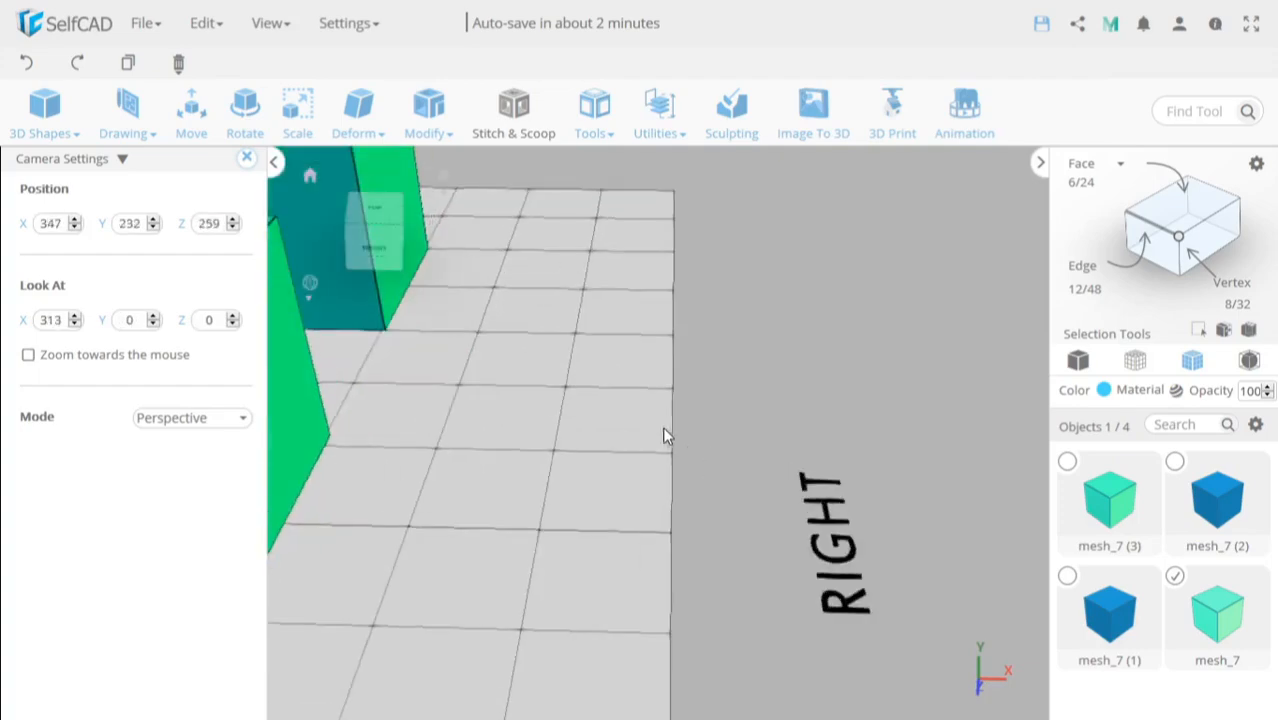
pyautogui.scroll(-7, 664, 434)
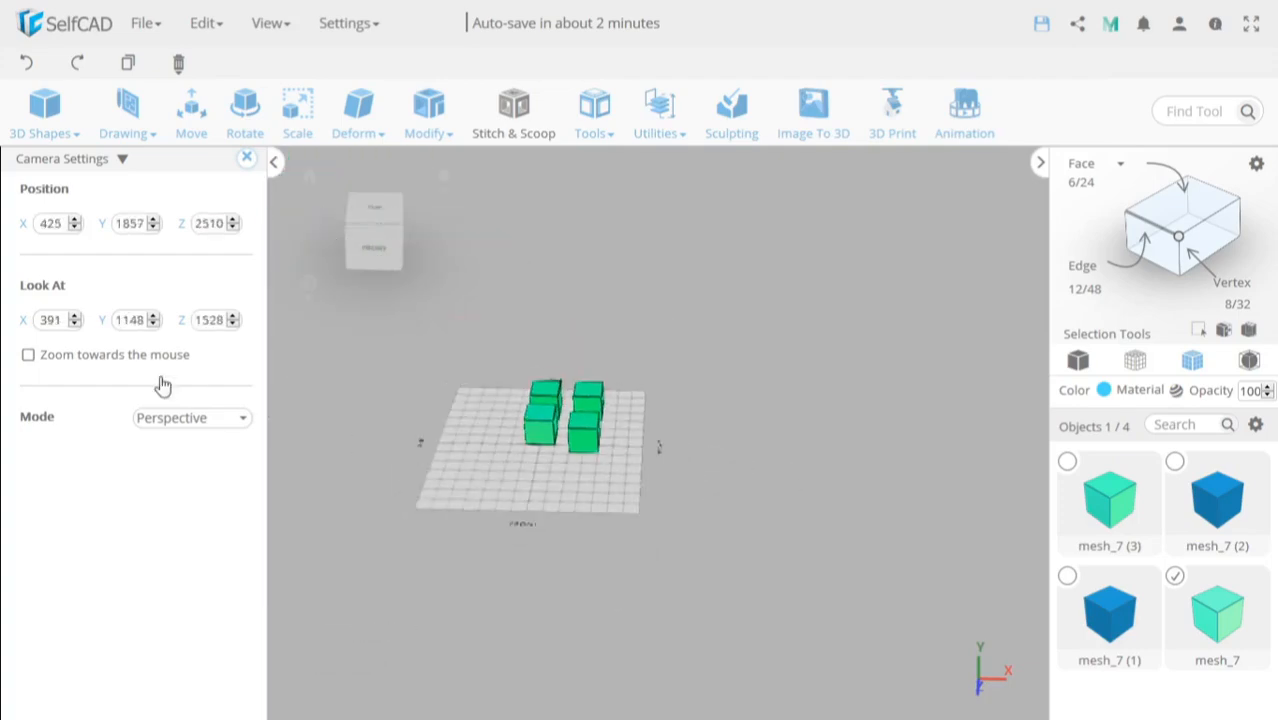
# Enable zooming towards the mouse again and test it by zooming at different points around the cubes and grid.
pyautogui.click(30, 356)
pyautogui.scroll(10, 520, 443)
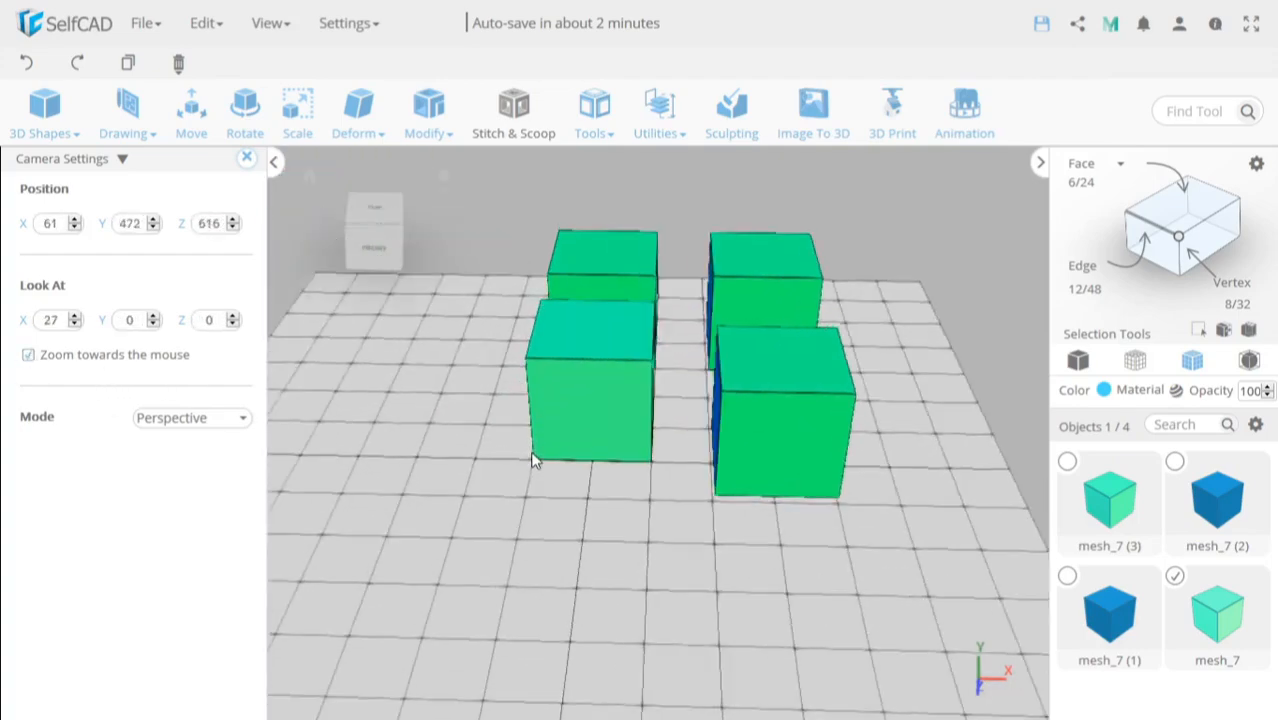
pyautogui.scroll(3, 776, 513)
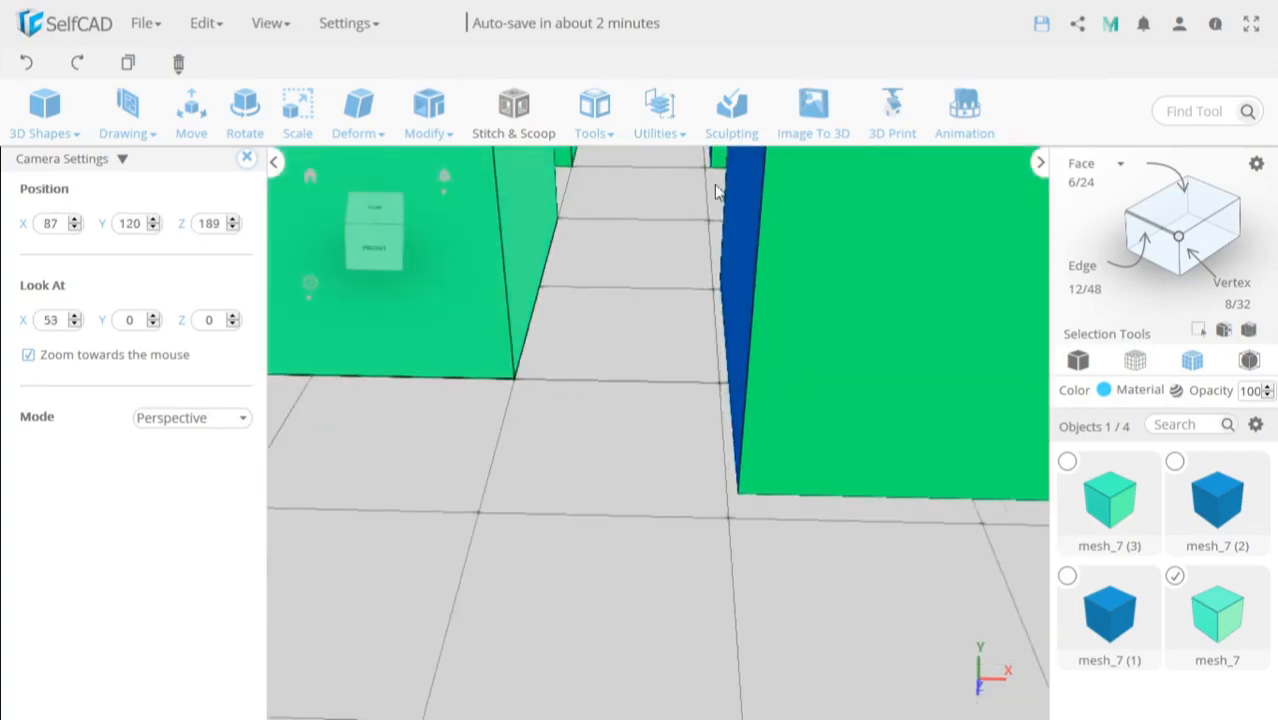
pyautogui.scroll(4, 710, 170)
pyautogui.scroll(-5, 707, 180)
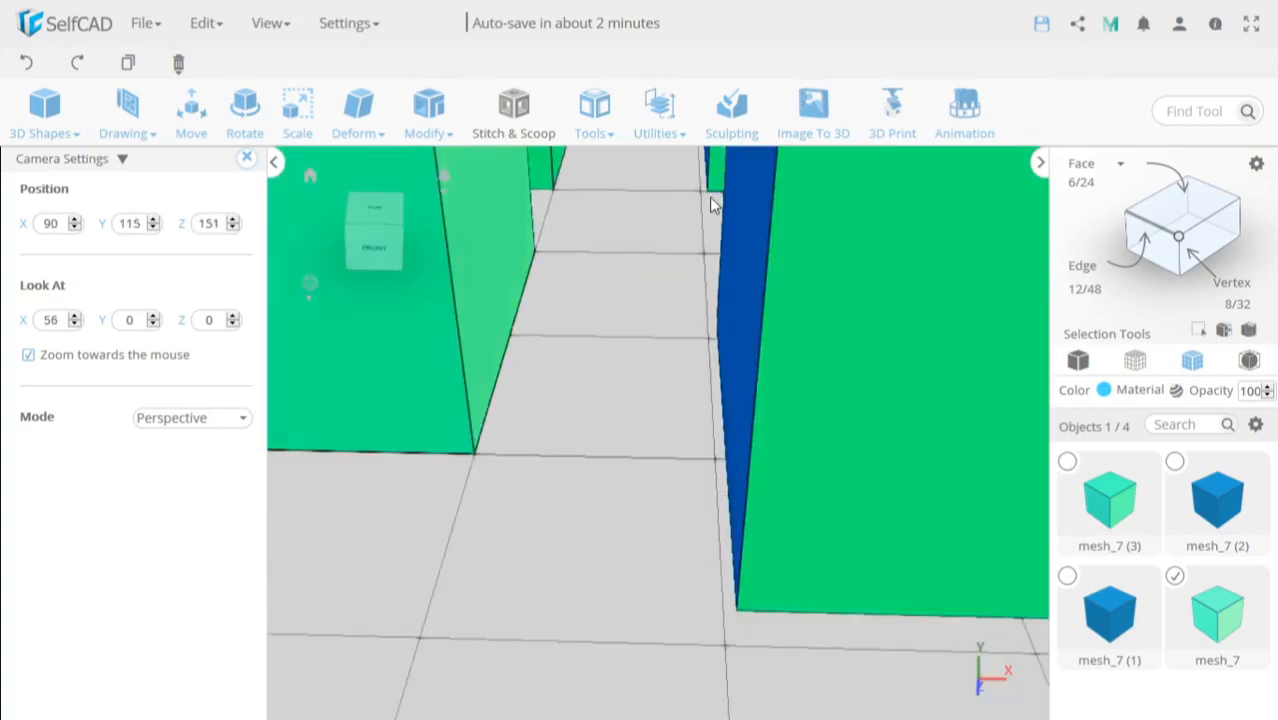
pyautogui.scroll(-5, 868, 291)
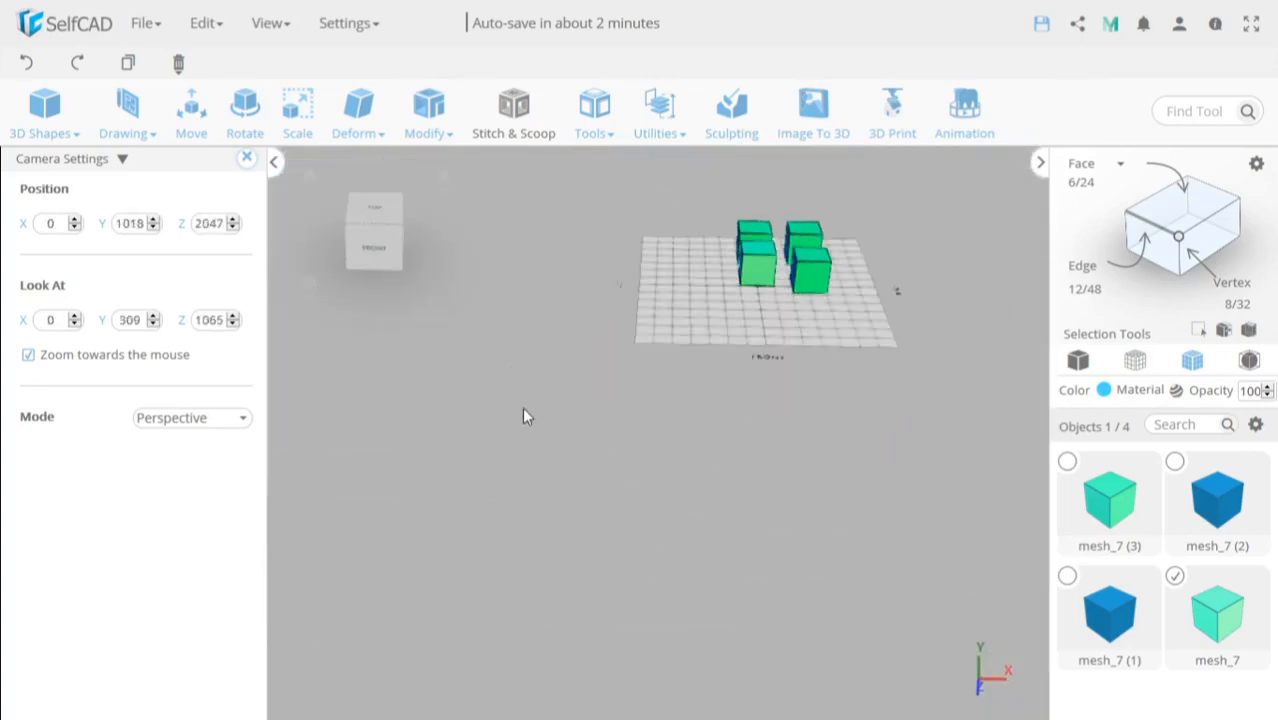
pyautogui.scroll(6, 525, 416)
pyautogui.scroll(3, 686, 297)
pyautogui.scroll(1, 903, 356)
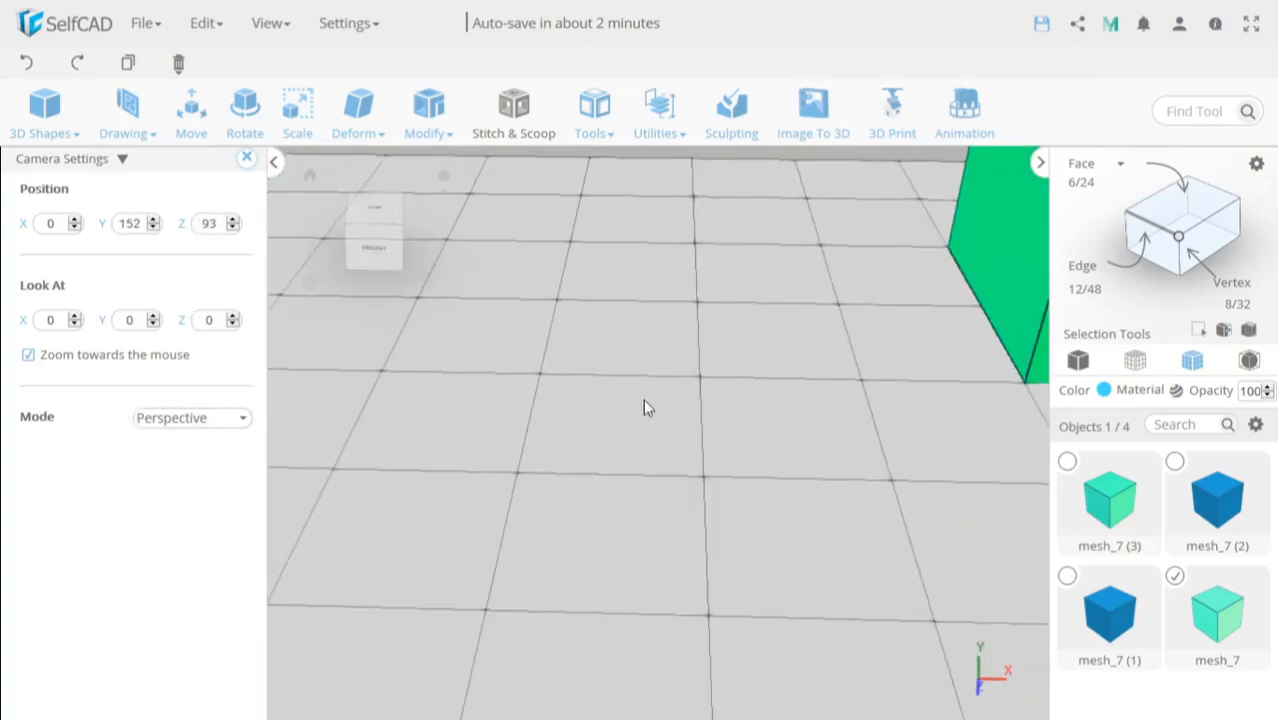
pyautogui.scroll(-3, 840, 485)
pyautogui.moveTo(838, 480); pyautogui.dragTo(735, 527, button='middle')
pyautogui.moveTo(735, 527); pyautogui.dragTo(750, 488, button='right')
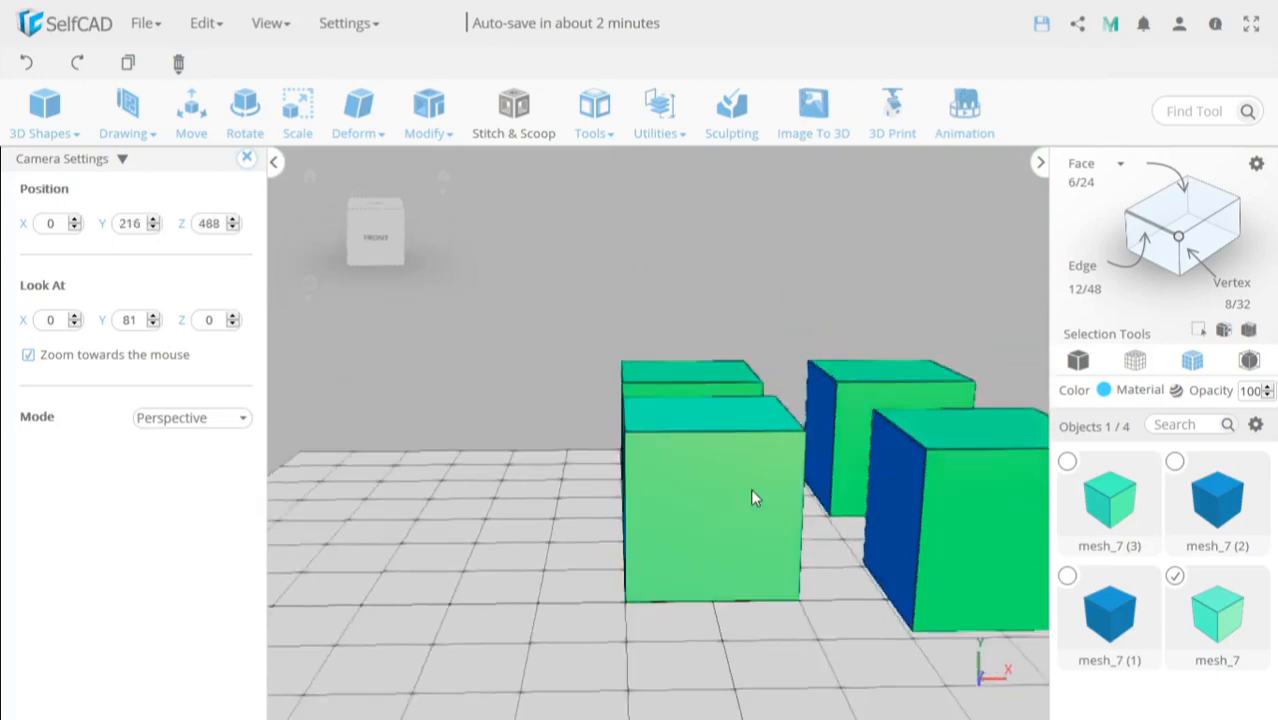
# Switch the camera mode to Orthographic and examine the cubes up close from the front.
pyautogui.click(234, 420)
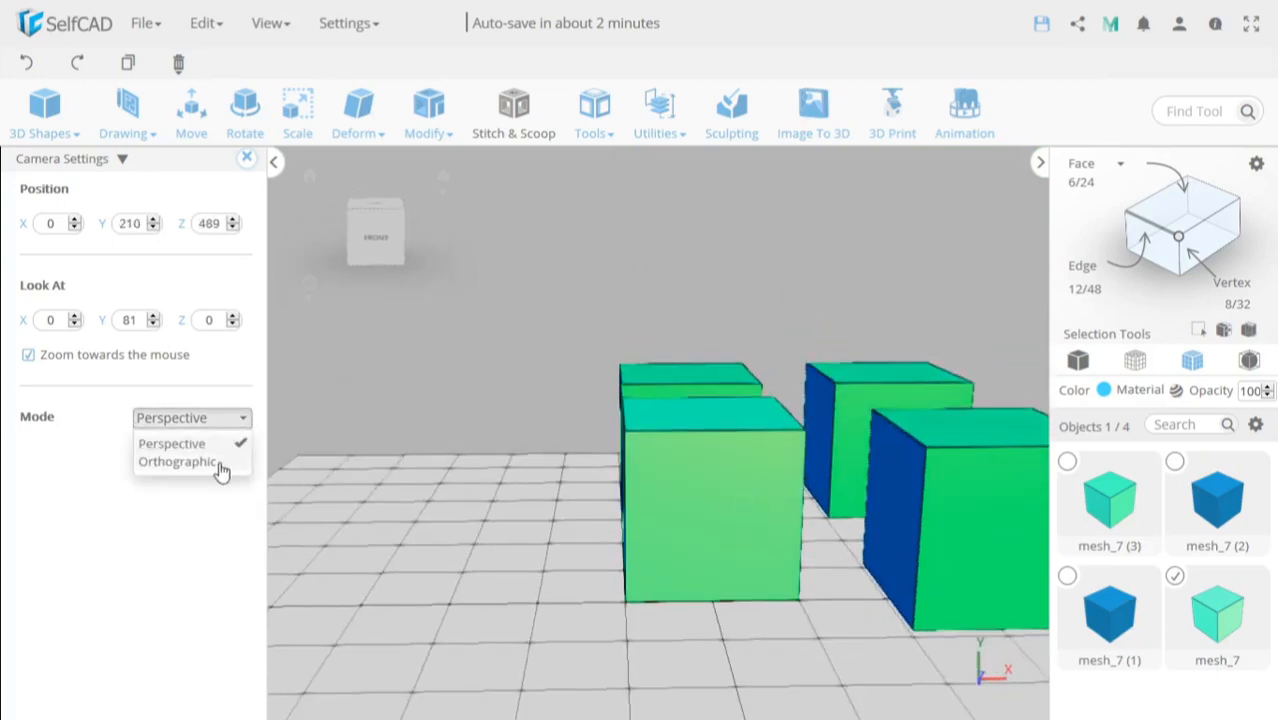
pyautogui.click(237, 394)
pyautogui.moveTo(757, 560); pyautogui.dragTo(726, 505, button='right')
pyautogui.scroll(3, 730, 495)
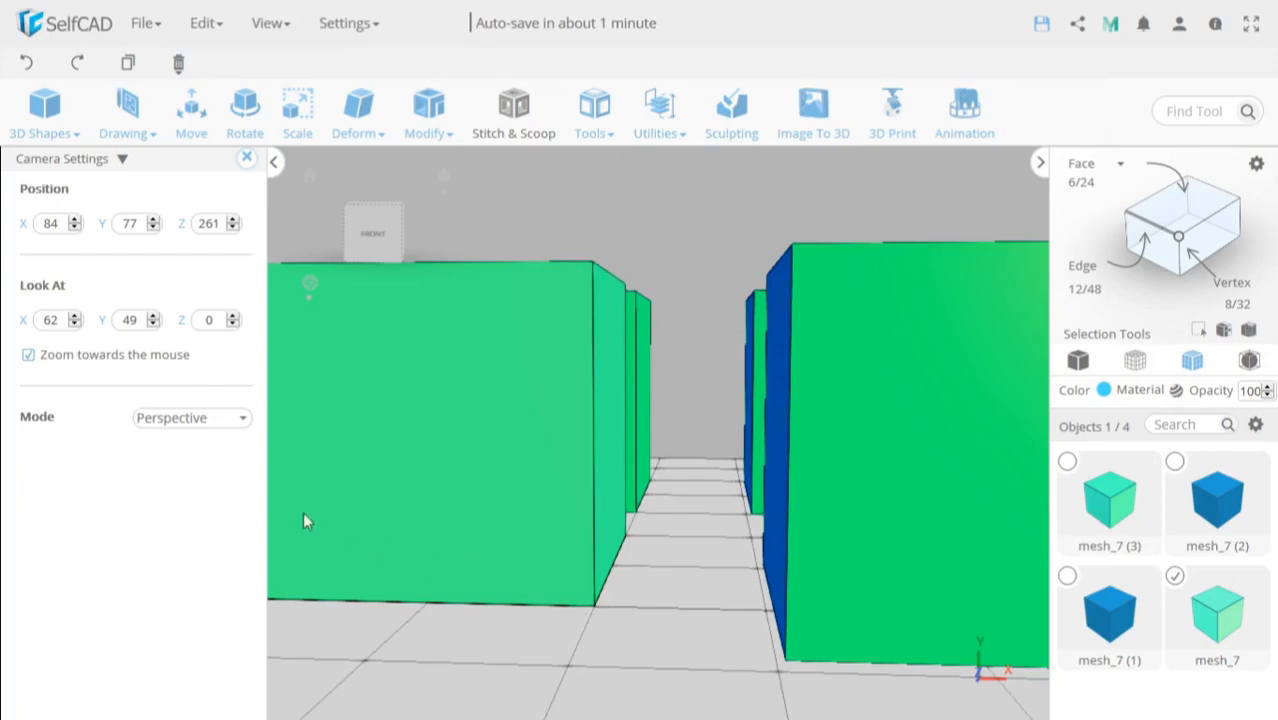
pyautogui.click(225, 420)
pyautogui.click(180, 462)
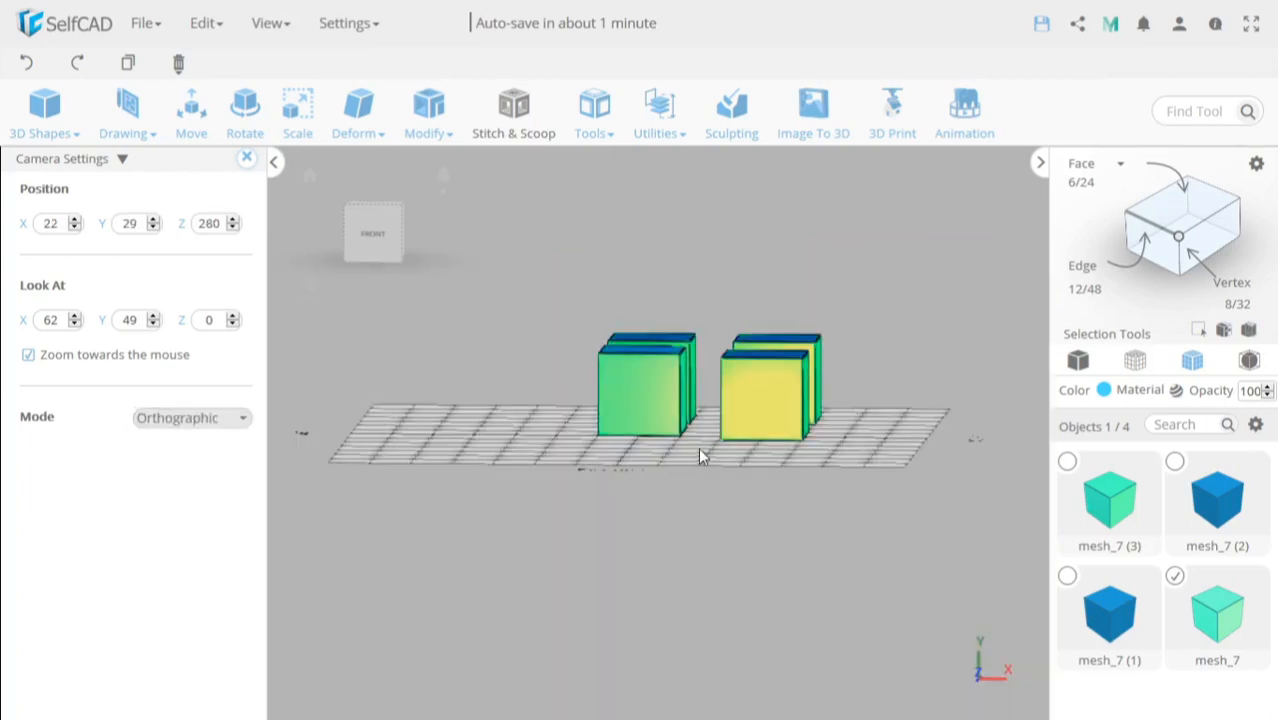
pyautogui.scroll(5, 725, 430)
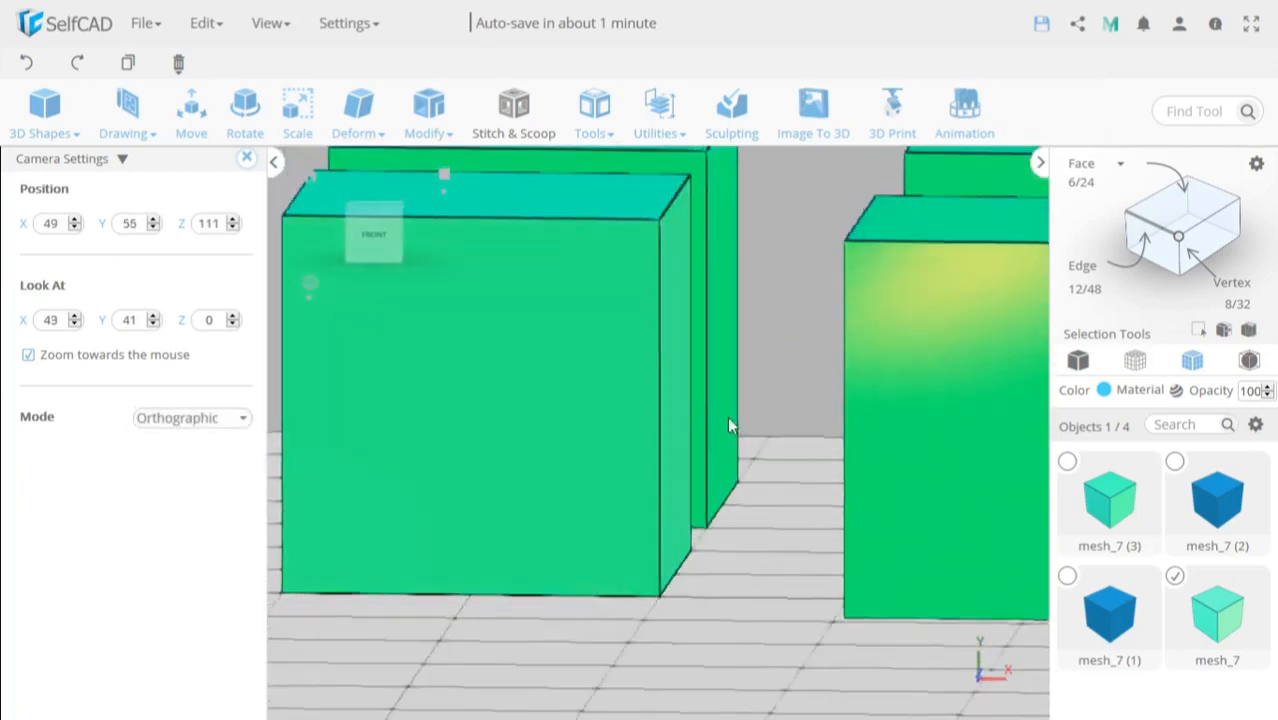
pyautogui.moveTo(729, 418)
pyautogui.mouseDown(button='right')
pyautogui.moveTo(756, 411)
pyautogui.moveTo(722, 409)
pyautogui.moveTo(736, 428)
pyautogui.moveTo(739, 400)
pyautogui.moveTo(767, 414)
pyautogui.moveTo(745, 427)
pyautogui.mouseUp(button='right')
pyautogui.scroll(-2, 748, 409)
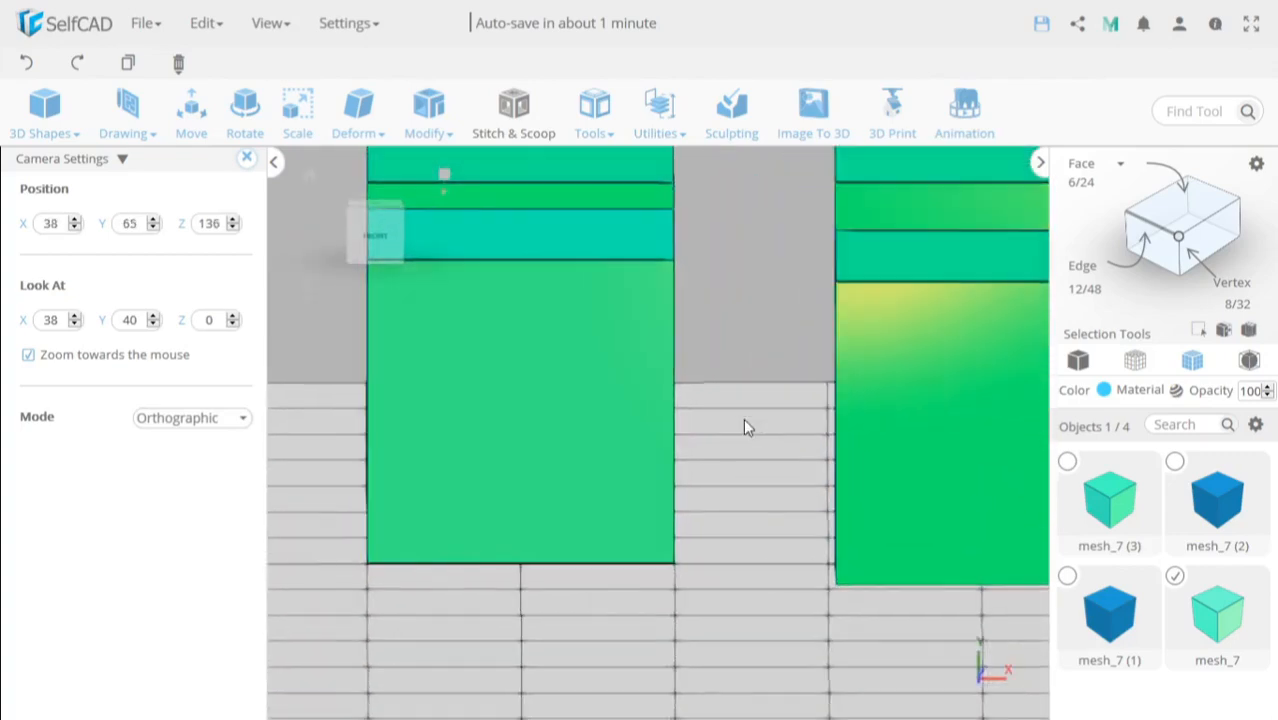
# Return the camera to Perspective mode to compare the cubes from the front, and switch back to the orthographic projection.
pyautogui.click(222, 420)
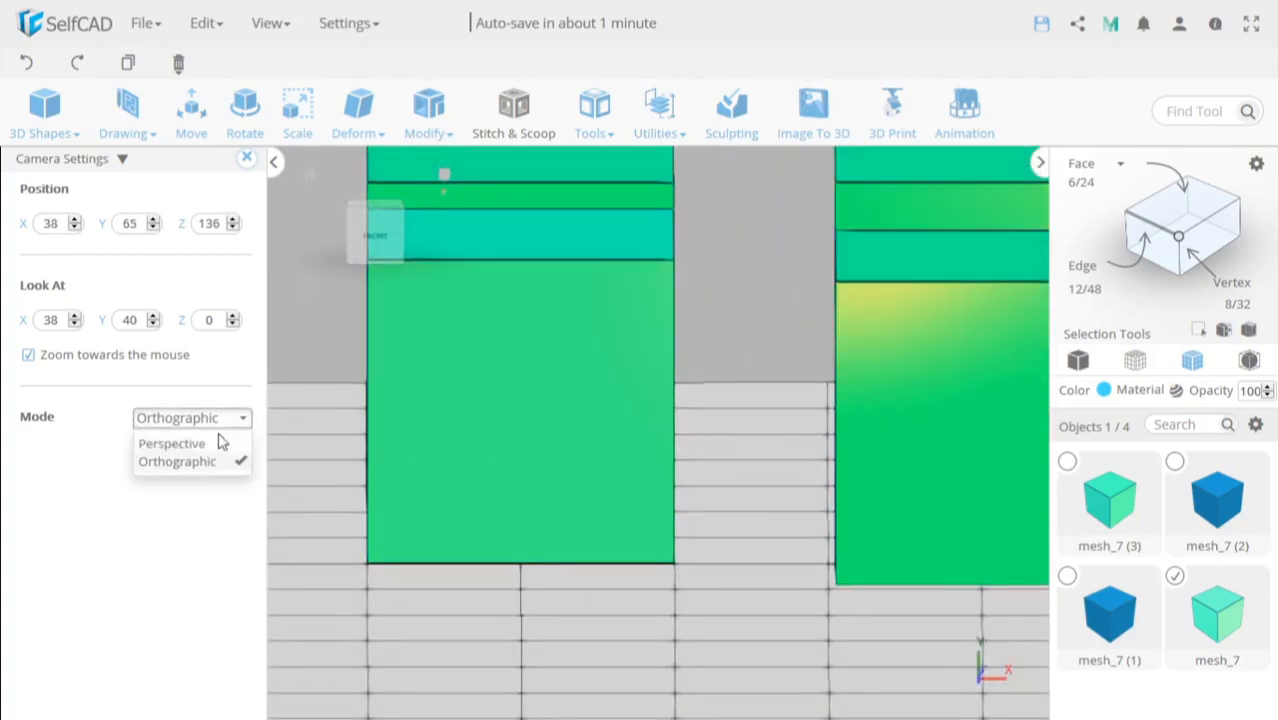
pyautogui.click(205, 442)
pyautogui.scroll(-5, 793, 421)
pyautogui.moveTo(776, 439)
pyautogui.mouseDown(button='right')
pyautogui.moveTo(759, 434)
pyautogui.moveTo(788, 428)
pyautogui.moveTo(753, 434)
pyautogui.mouseUp(button='right')
pyautogui.moveTo(751, 427)
pyautogui.mouseDown(button='middle')
pyautogui.moveTo(710, 441)
pyautogui.moveTo(735, 434)
pyautogui.mouseUp(button='middle')
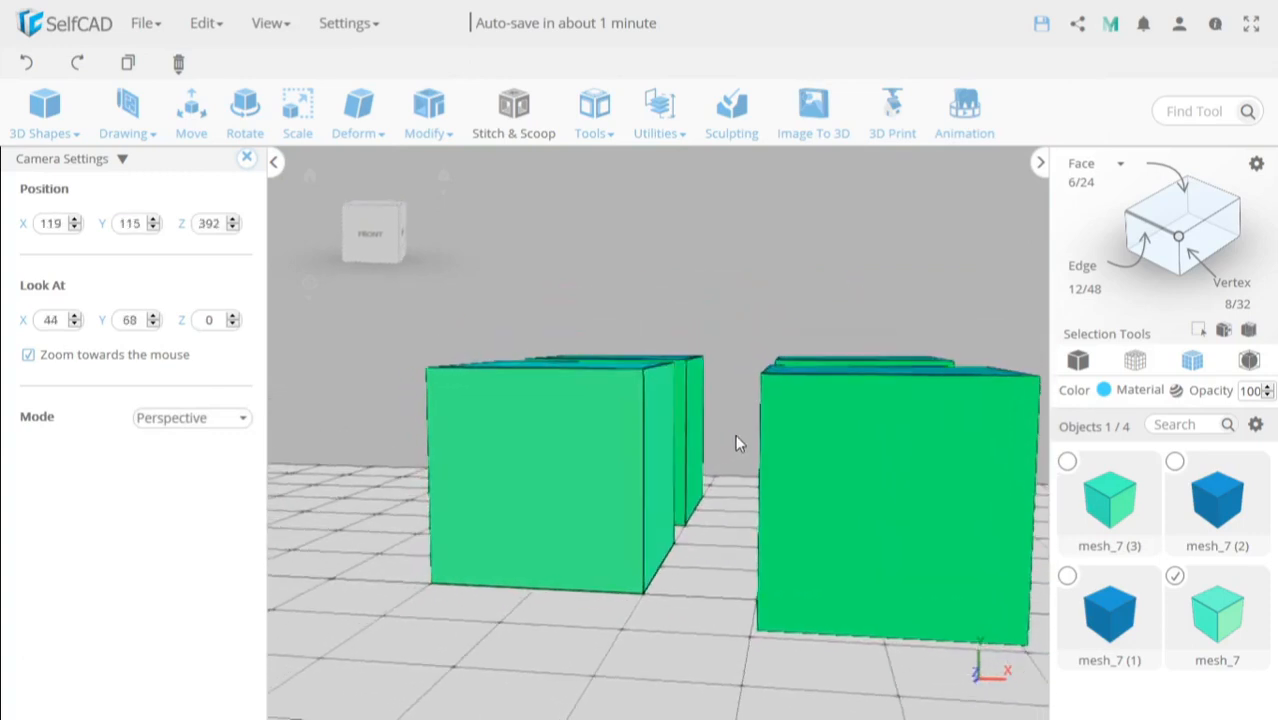
pyautogui.moveTo(735, 434); pyautogui.dragTo(750, 427, button='right')
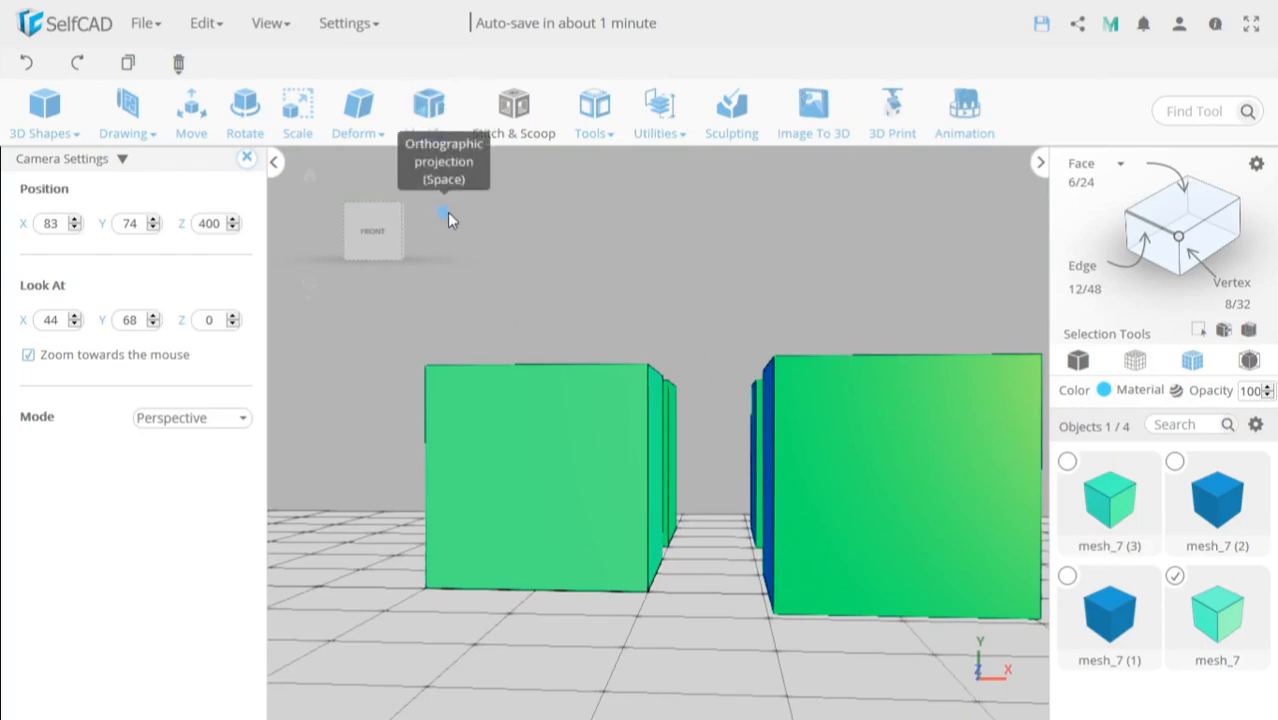
pyautogui.click(447, 214)
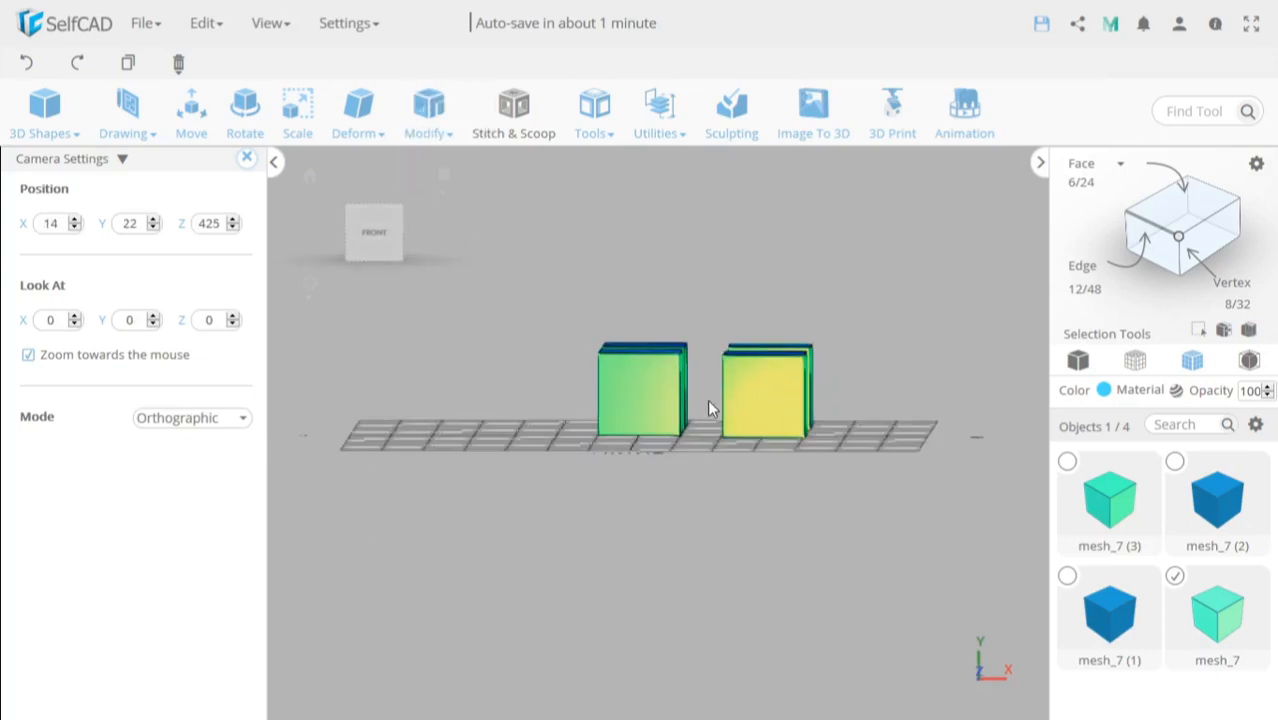
# Close the camera settings and show the four cubes and grid at an angle from slightly above.
pyautogui.press('space')
pyautogui.press('space')
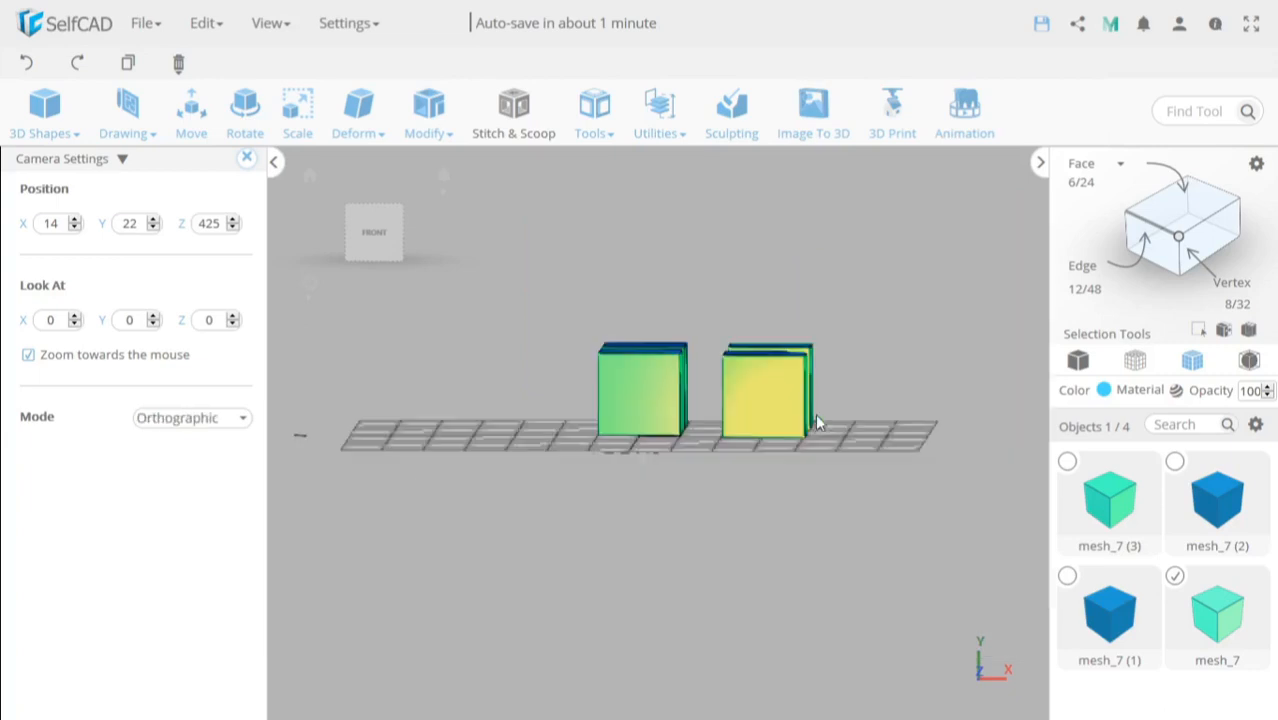
pyautogui.moveTo(815, 413); pyautogui.dragTo(770, 425)
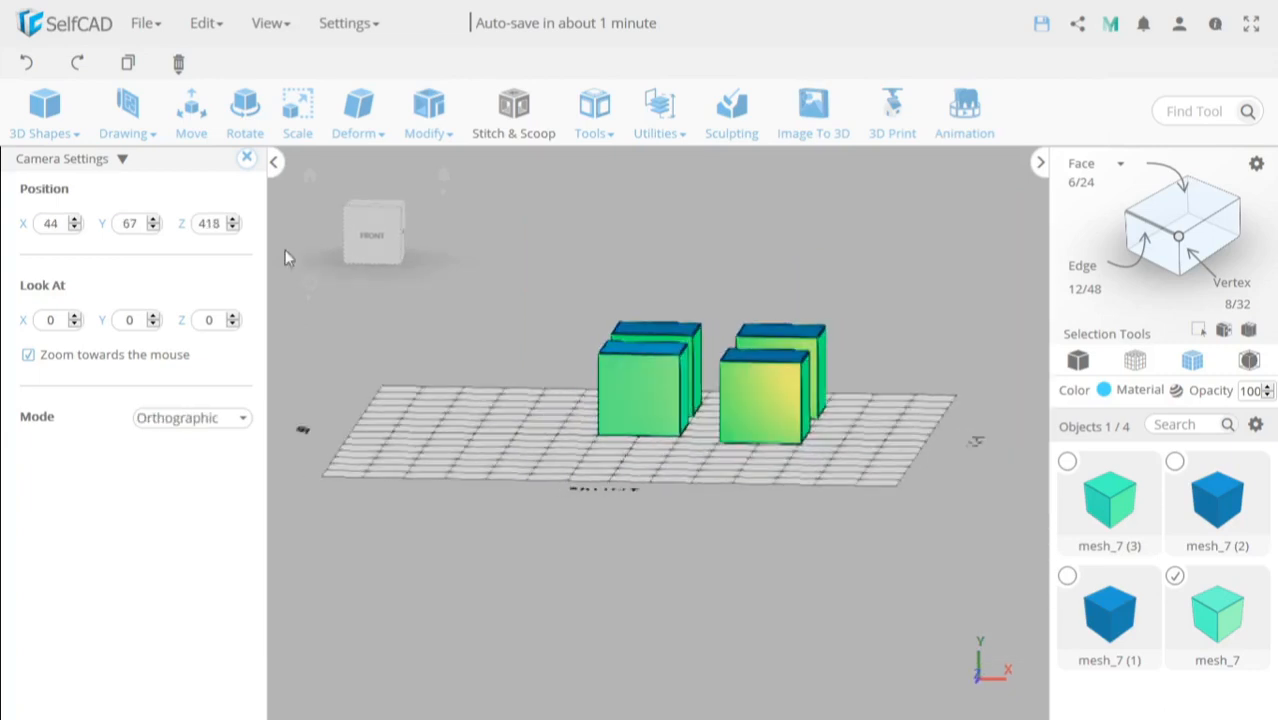
pyautogui.click(246, 158)
pyautogui.moveTo(692, 447); pyautogui.dragTo(762, 442)
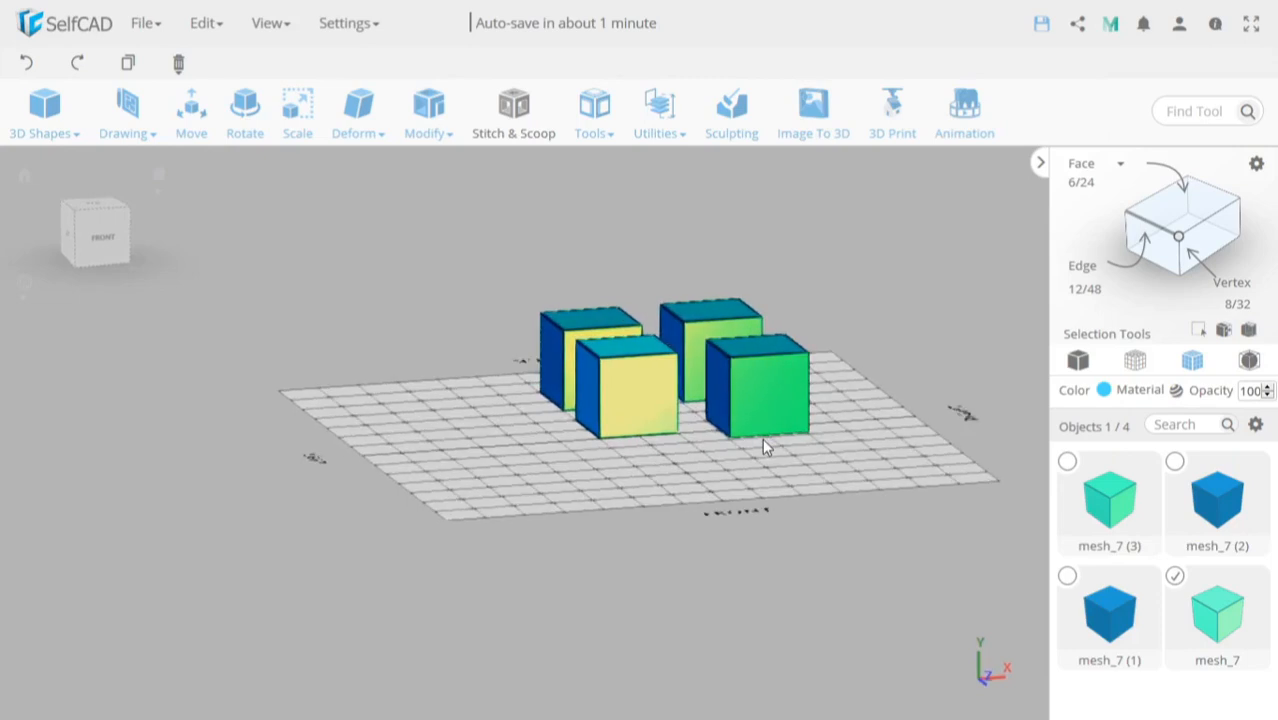
pyautogui.moveTo(762, 416); pyautogui.dragTo(752, 432, button='right')
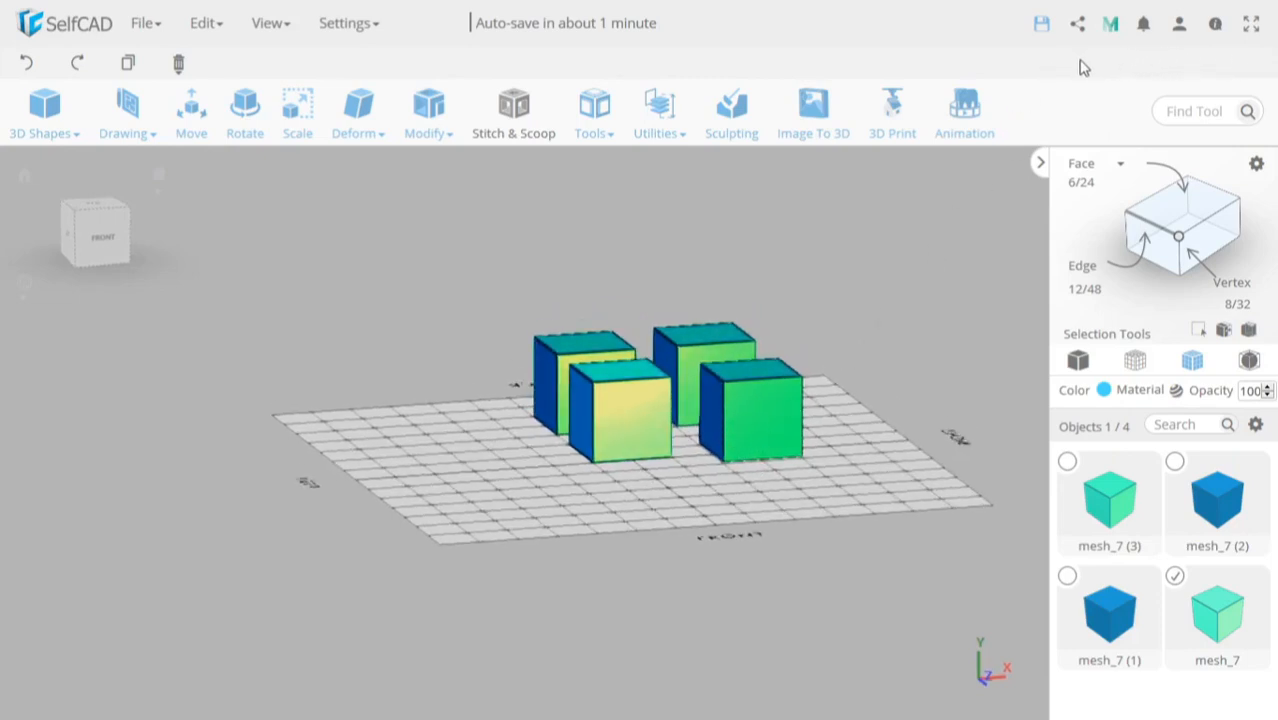
# View the notifications and check the user account options.
pyautogui.moveTo(1077, 26)
pyautogui.click(1145, 28)
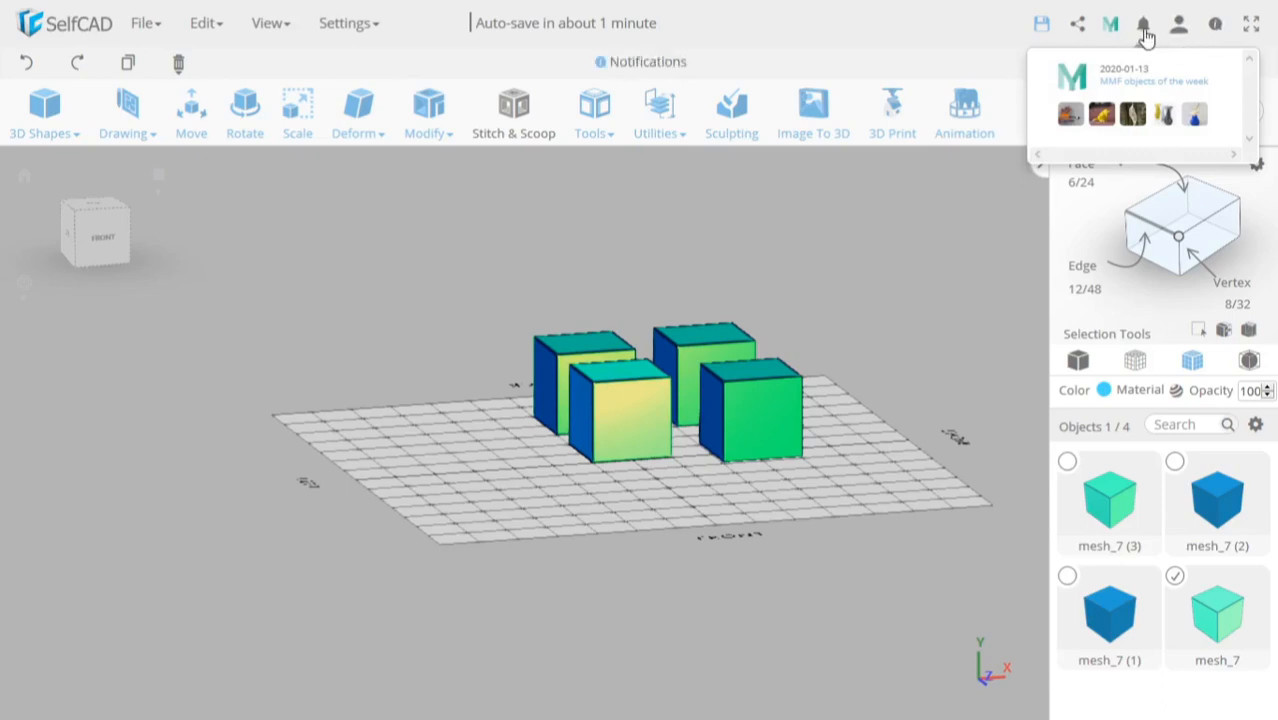
pyautogui.click(1182, 30)
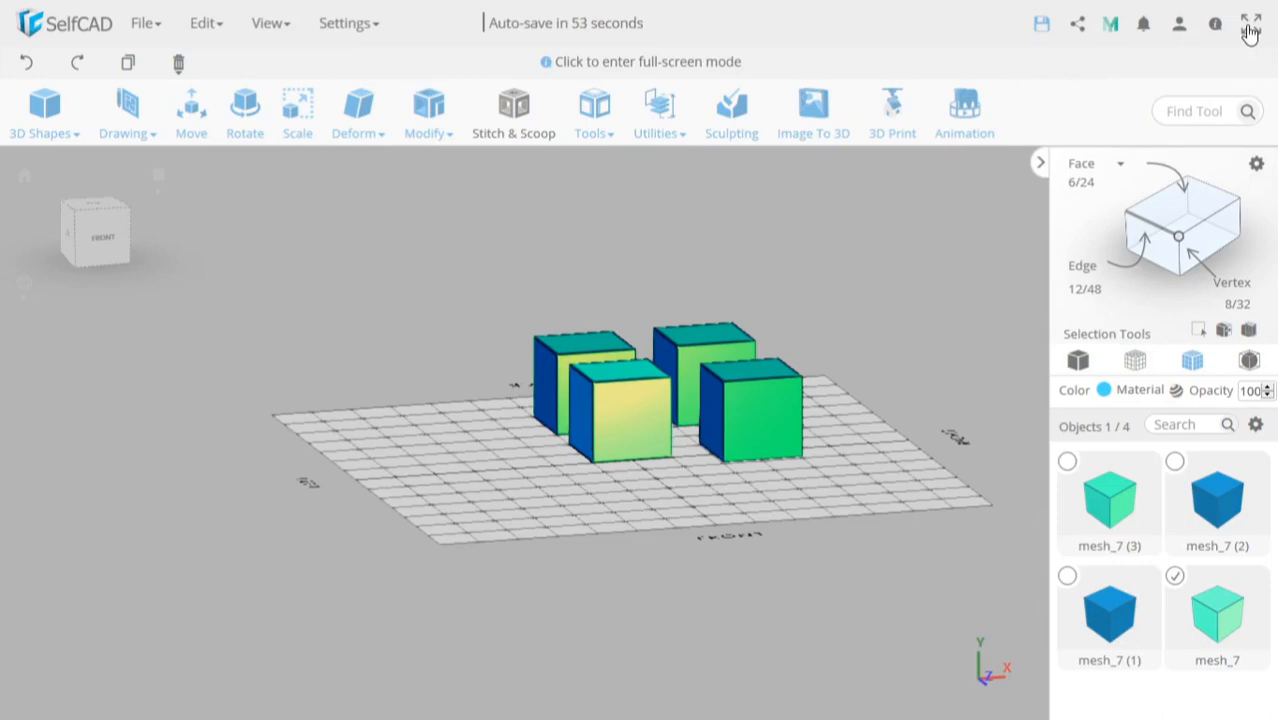
# In the Help Center, read the SelfCAD Editor FAQ answer on recommending new features and view the issue report form without sending it.
pyautogui.click(1216, 30)
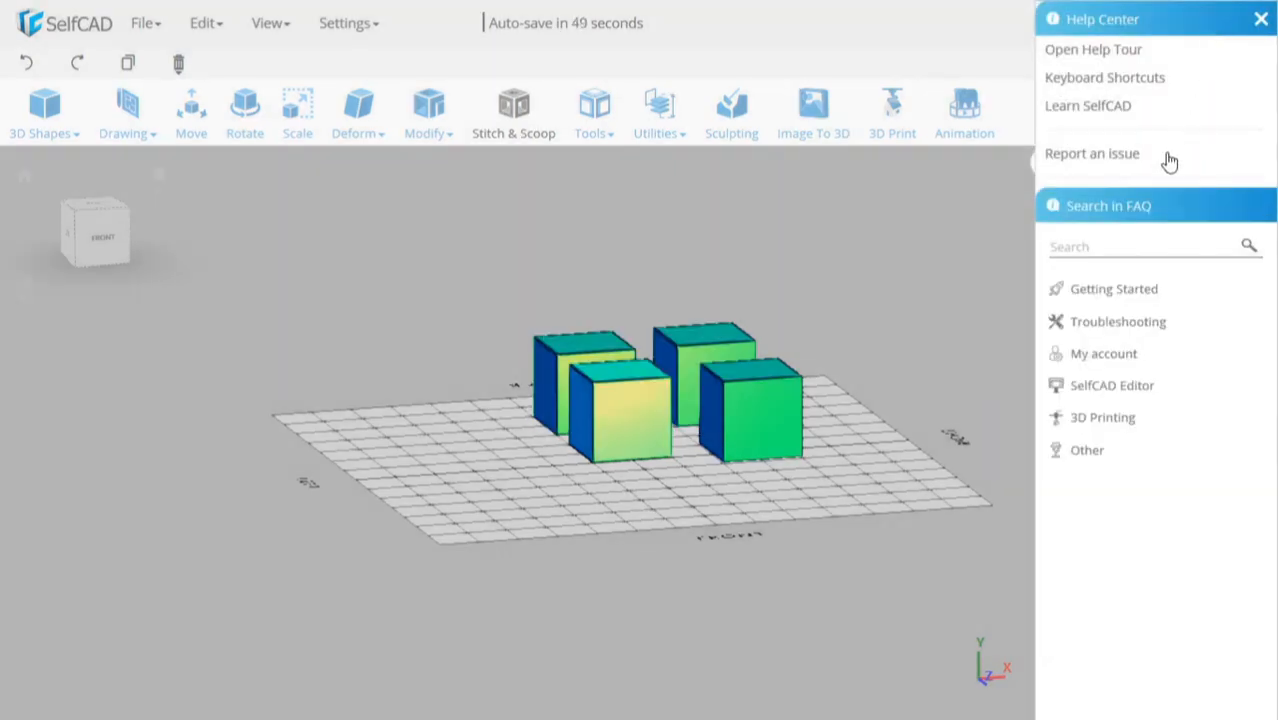
pyautogui.click(1087, 390)
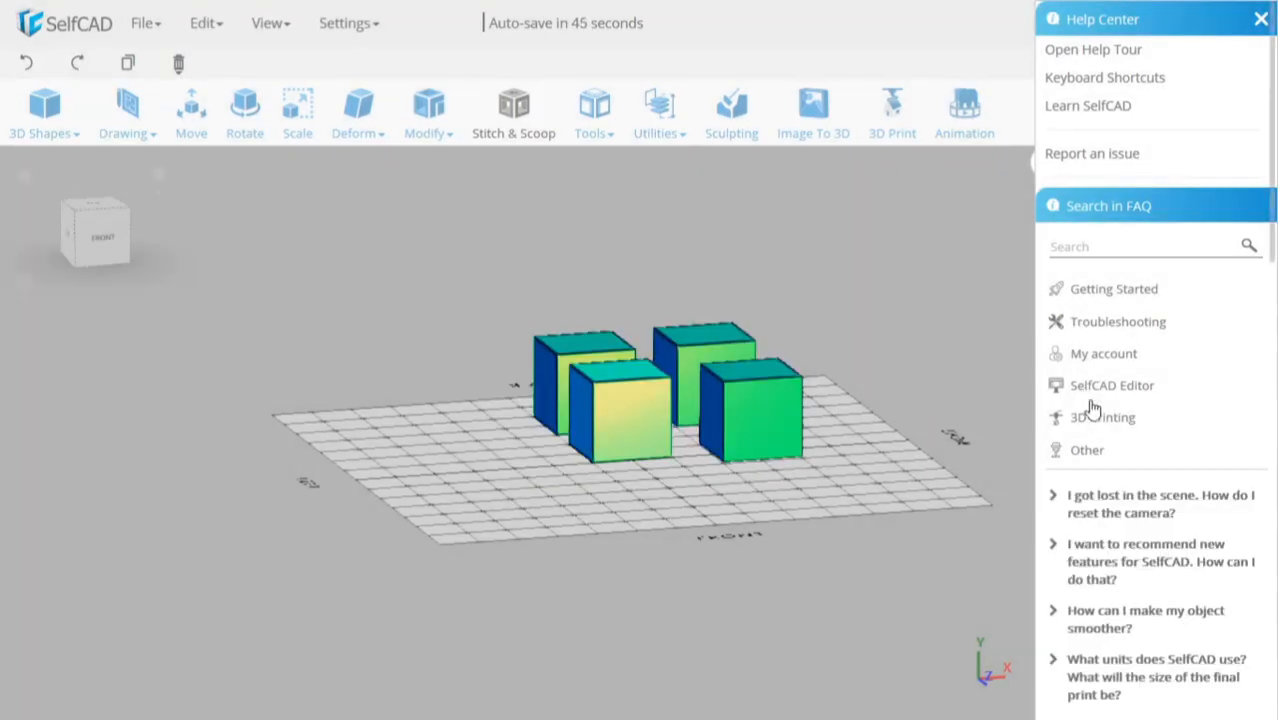
pyautogui.click(1054, 548)
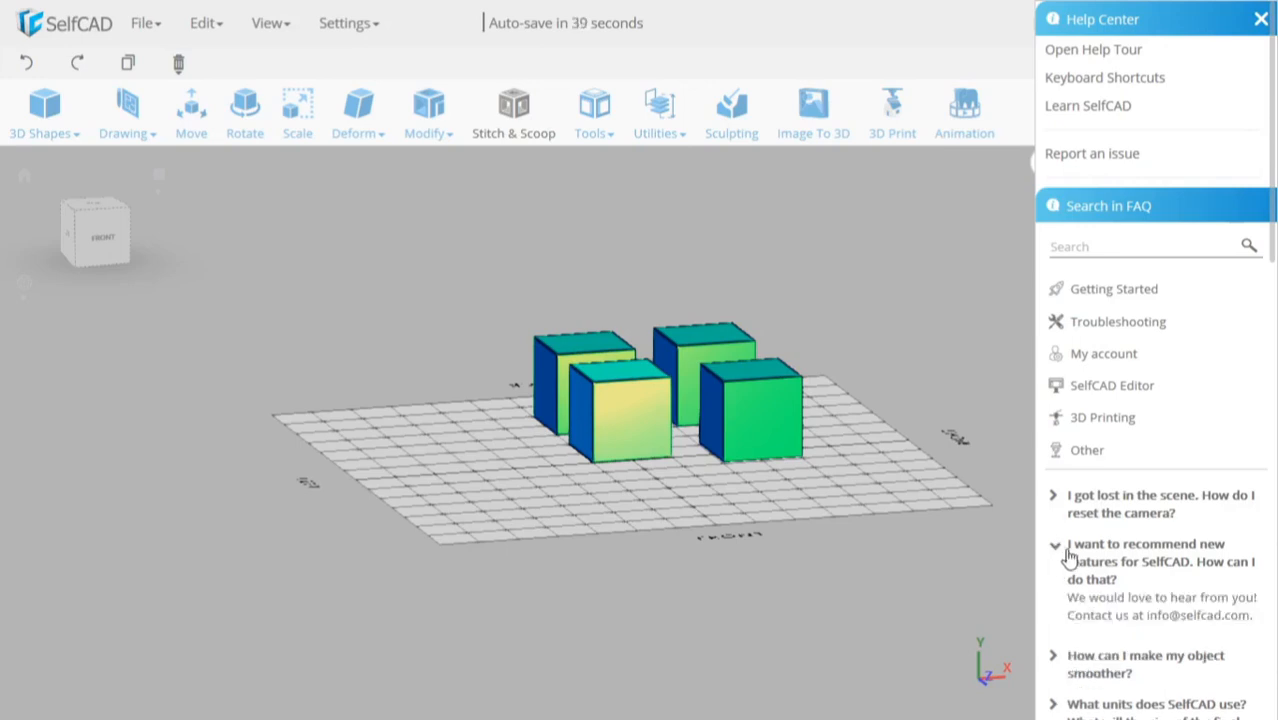
pyautogui.click(1056, 550)
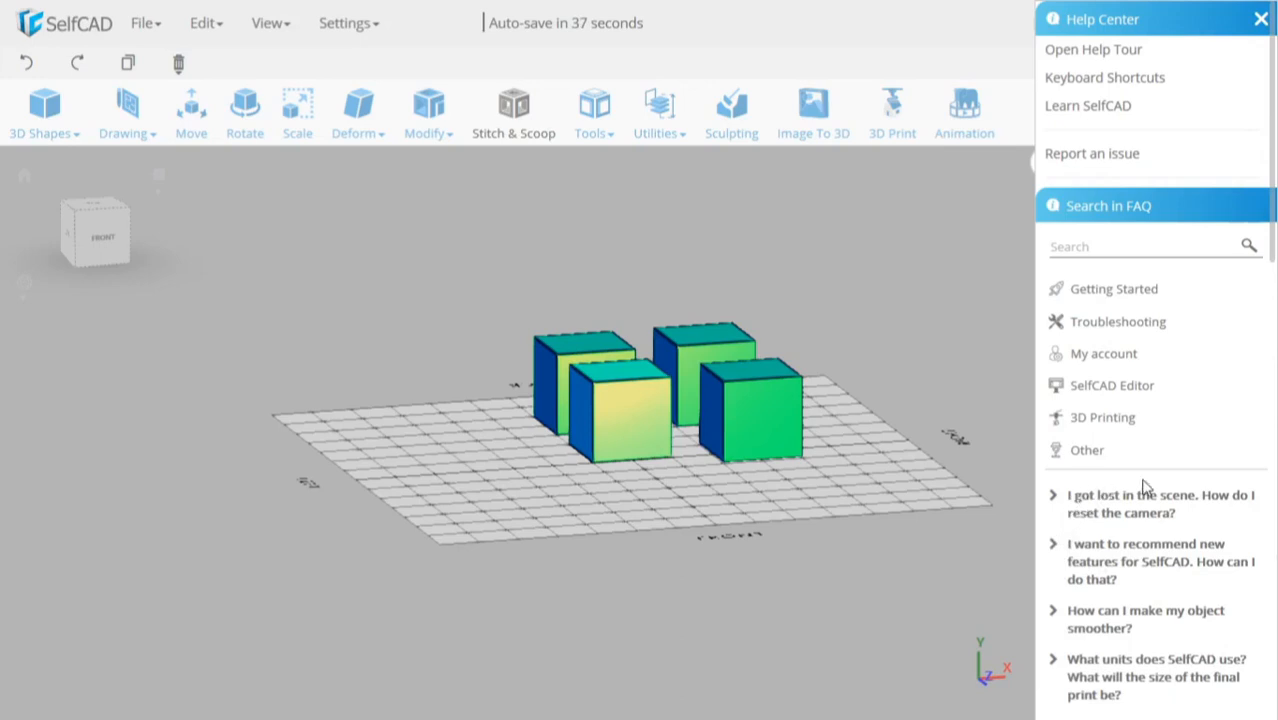
pyautogui.click(1119, 156)
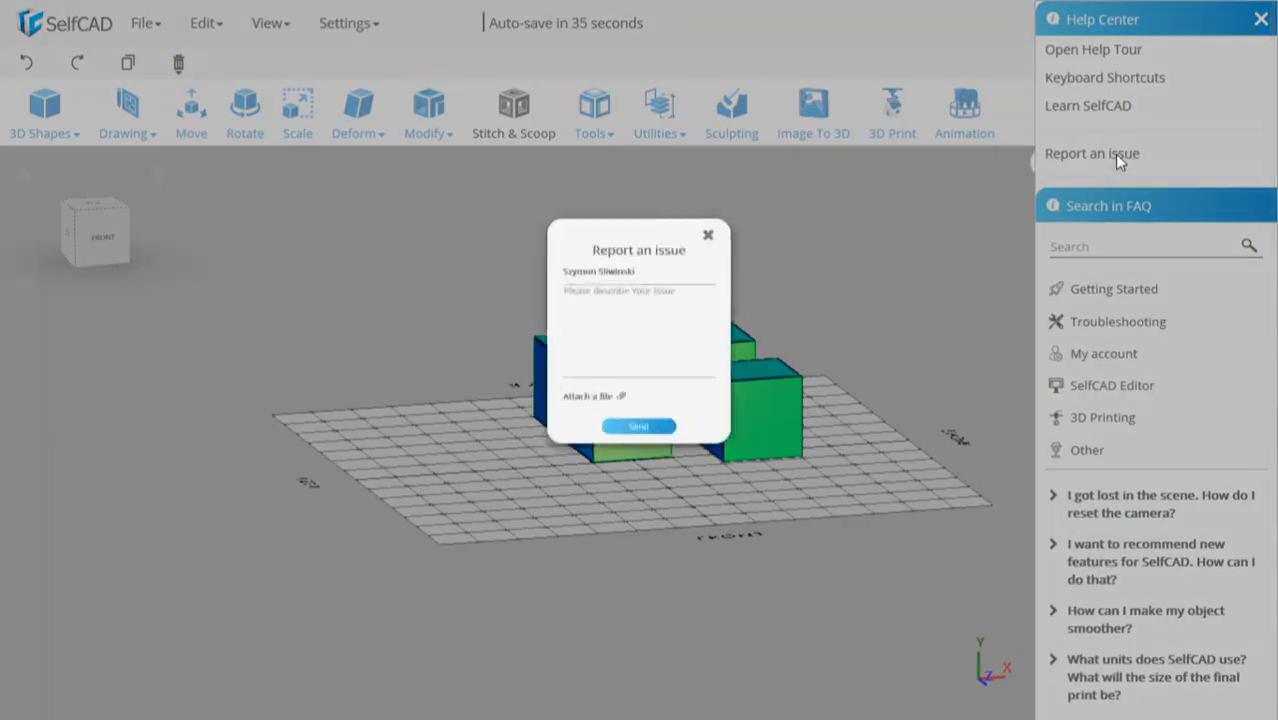
pyautogui.click(743, 186)
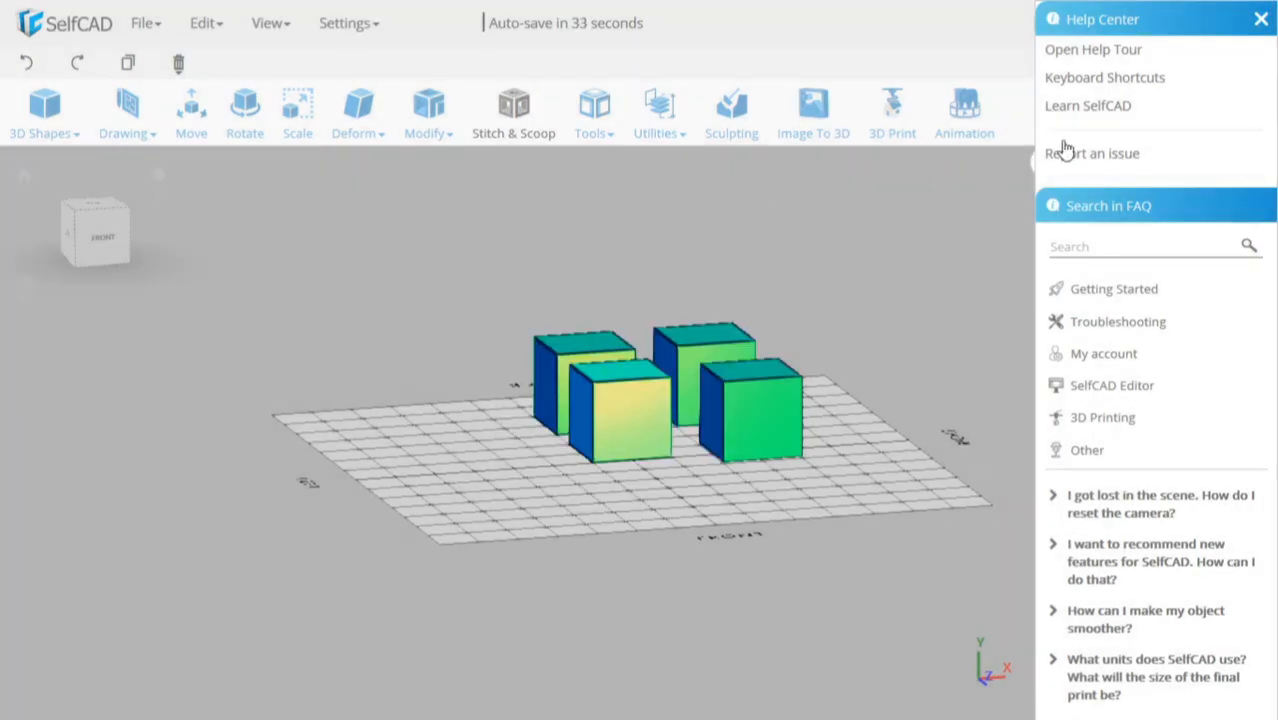
# Look through the list of keyboard shortcuts, and close it together with the Help Center.
pyautogui.click(1130, 79)
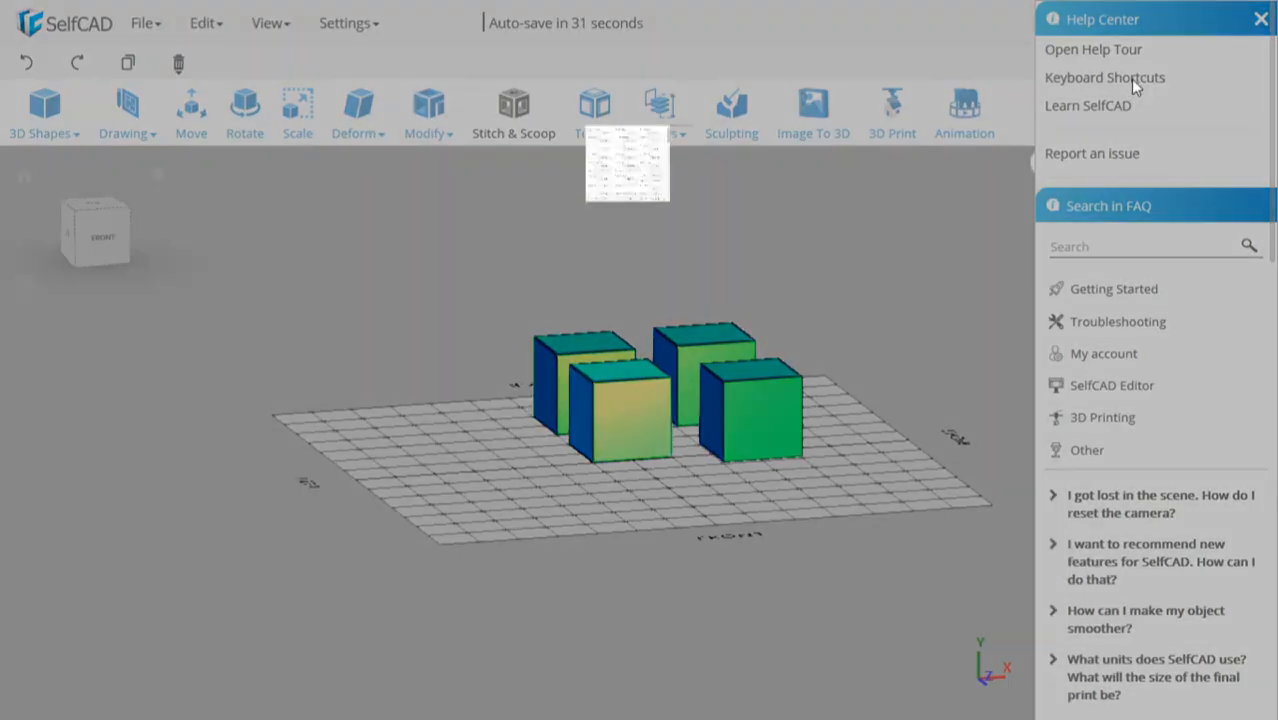
pyautogui.scroll(-5, 685, 320)
pyautogui.scroll(-10, 685, 325)
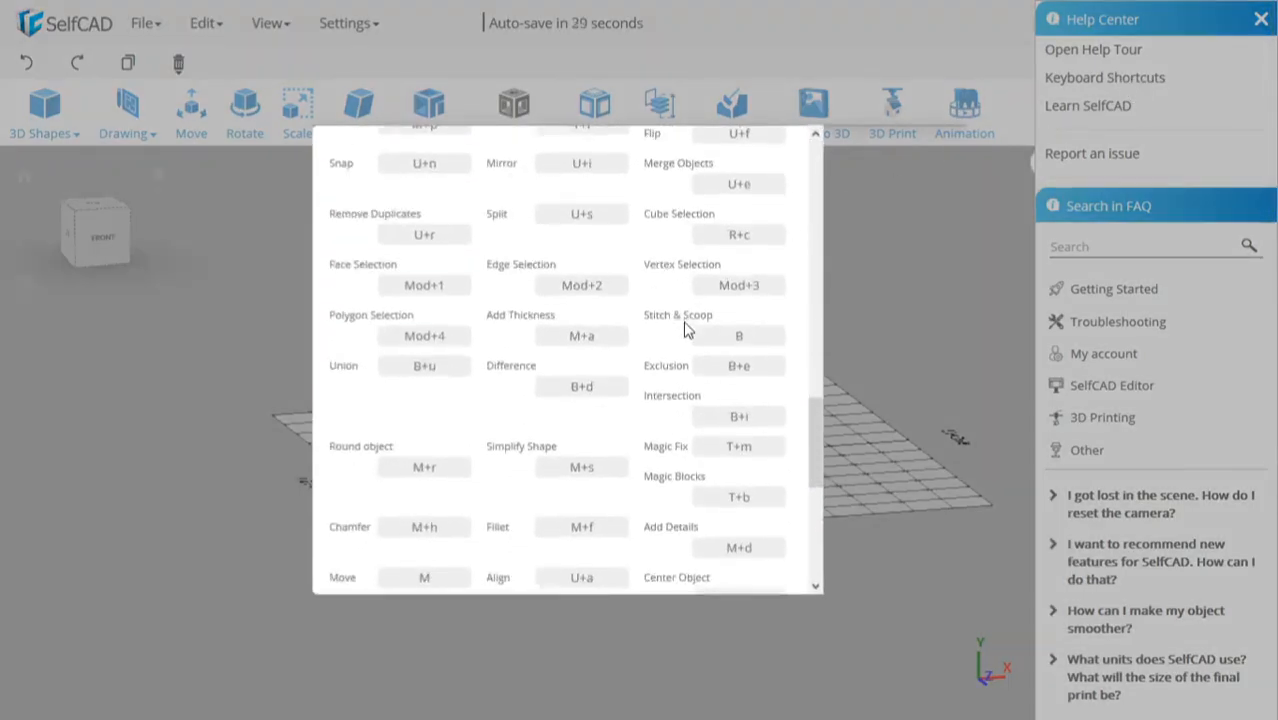
pyautogui.scroll(14, 686, 328)
pyautogui.scroll(3, 686, 330)
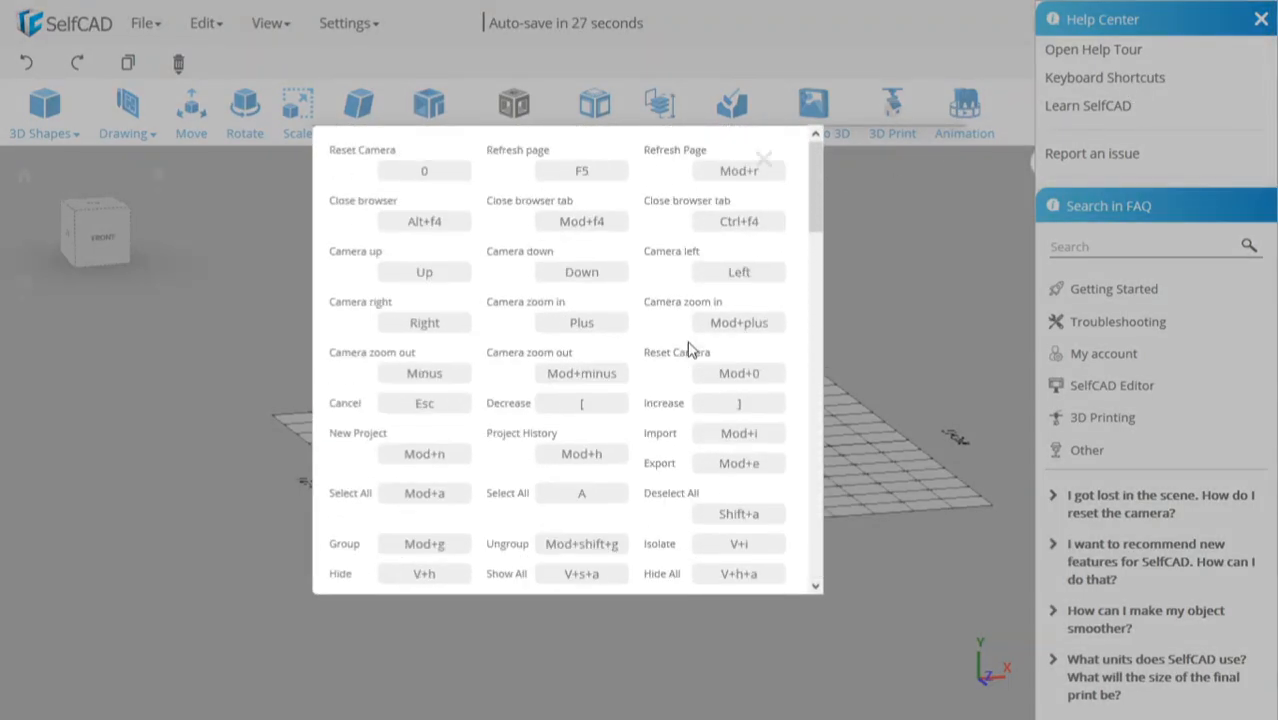
pyautogui.click(761, 160)
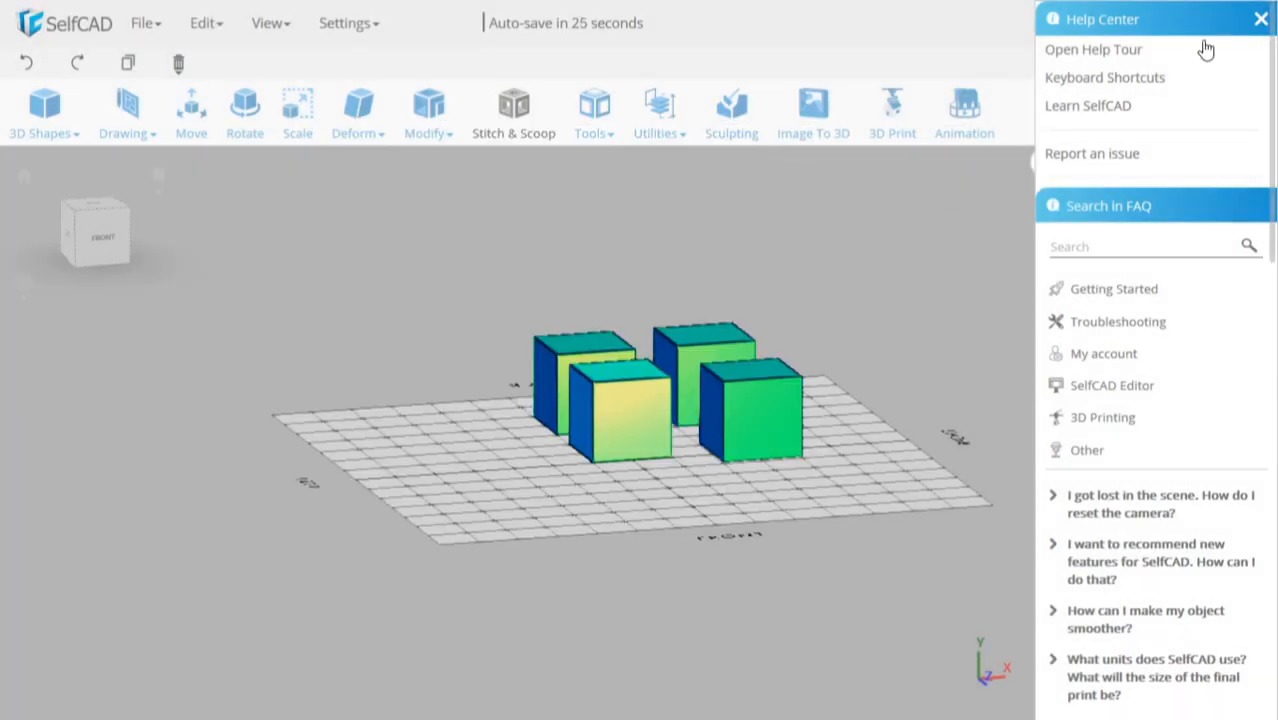
pyautogui.click(1260, 20)
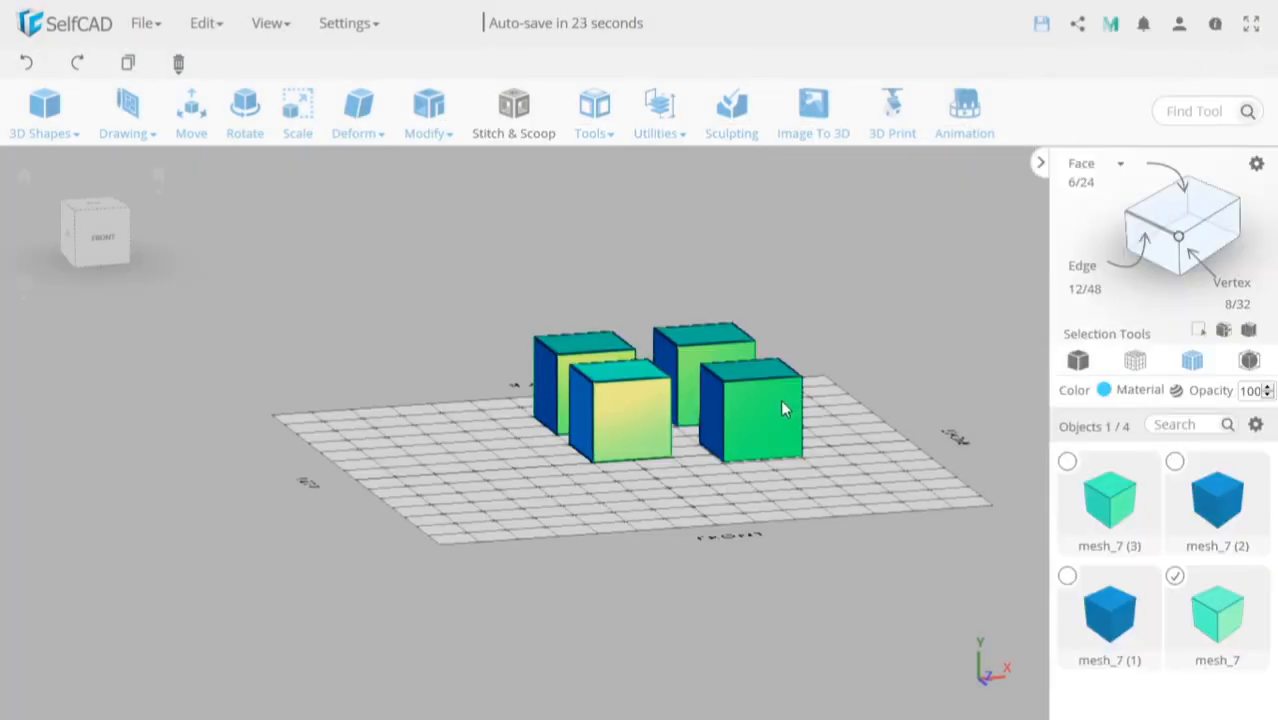